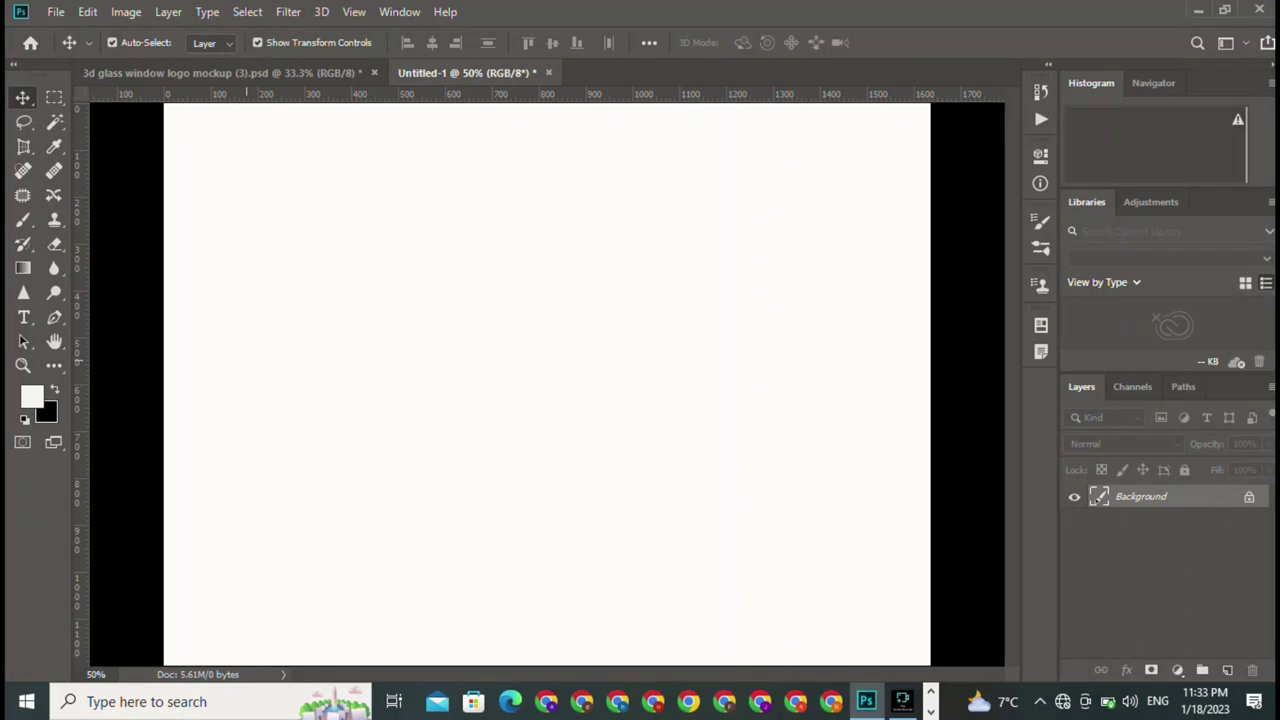
Step: Add a left-edge vertical guide plus baseline and two higher horizontal guides, undoing a stray path point
{"action": "key", "text": "p"}
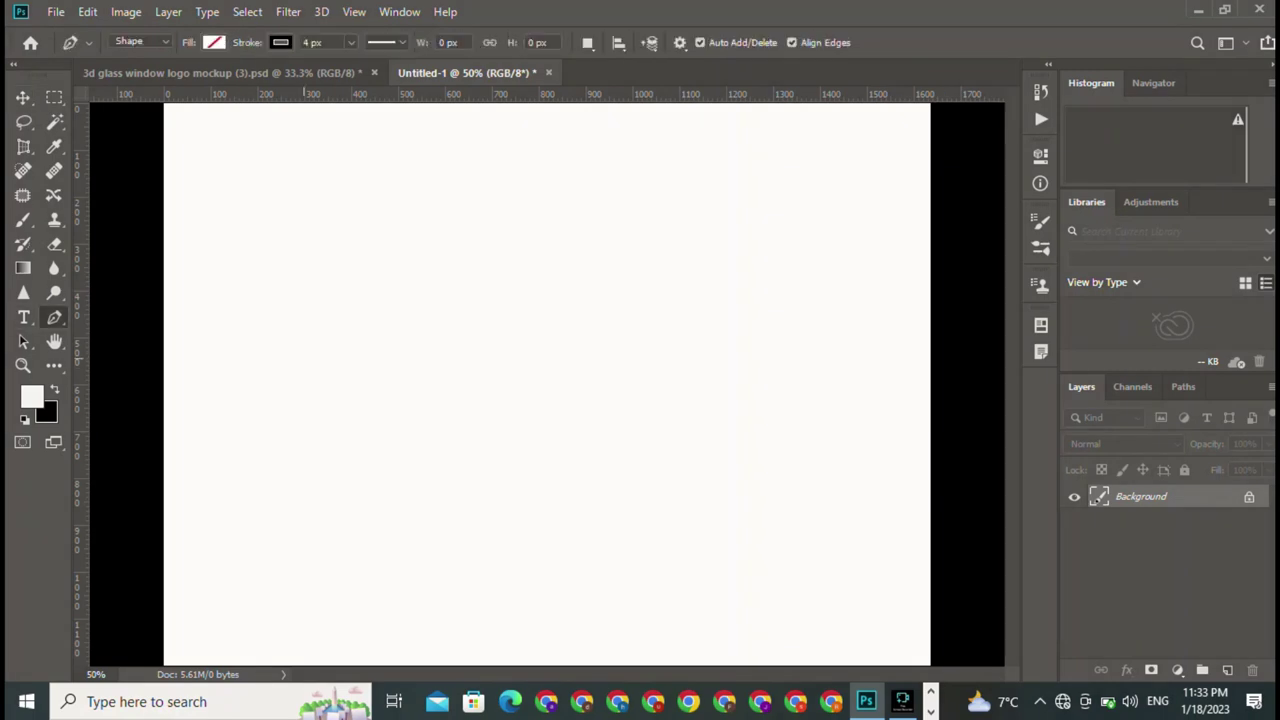
{"action": "left_click_drag", "start_coordinate": [80, 470], "coordinate": [421, 470]}
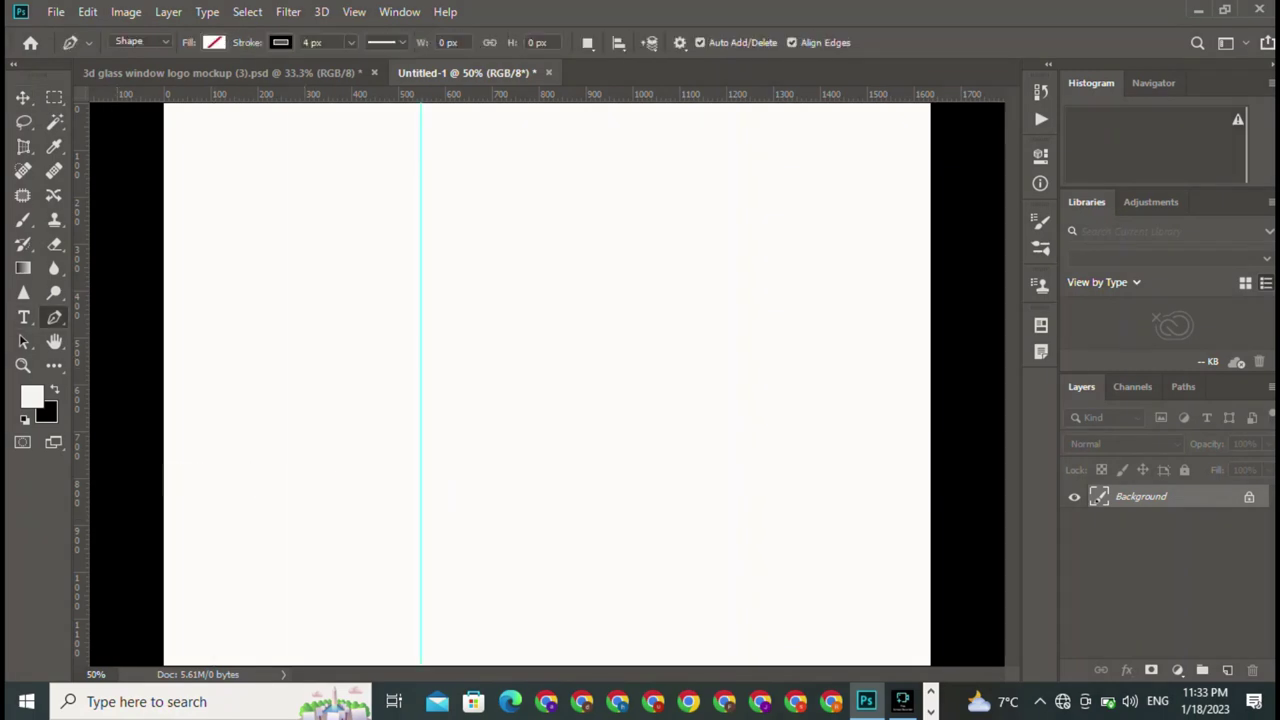
{"action": "left_click_drag", "start_coordinate": [505, 94], "coordinate": [505, 462]}
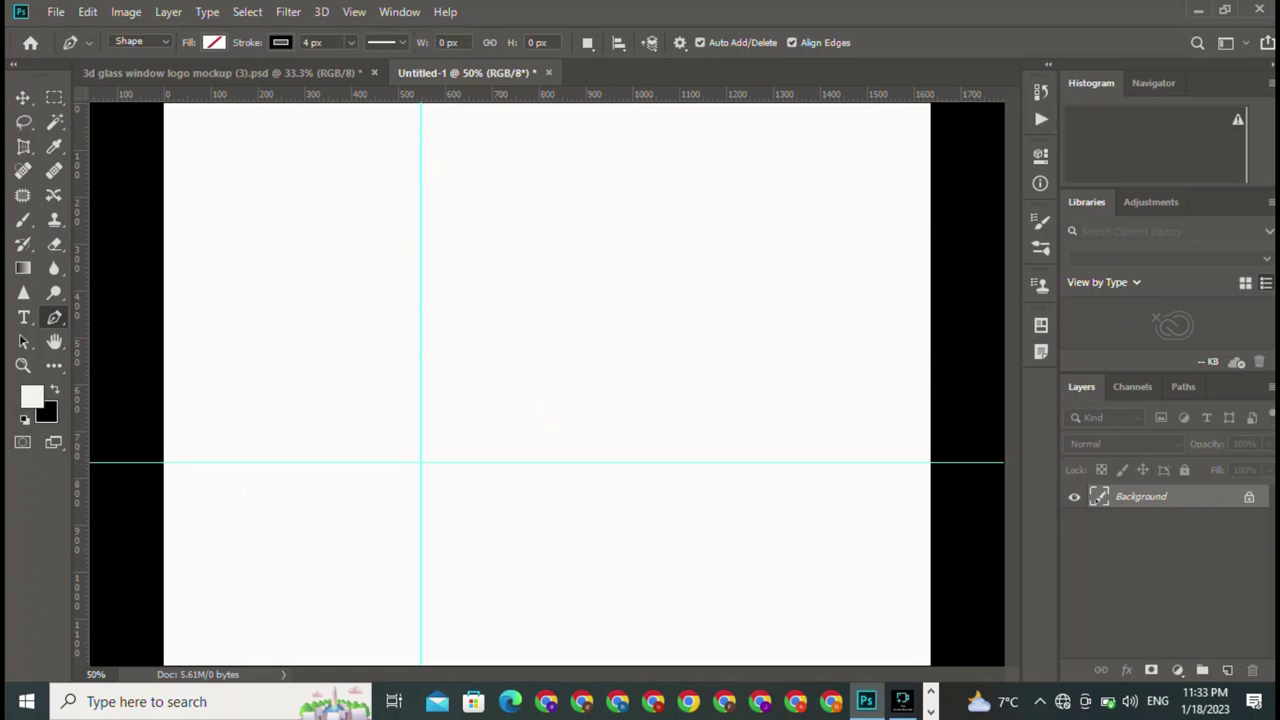
{"action": "left_click_drag", "start_coordinate": [547, 94], "coordinate": [555, 308]}
{"action": "left_click_drag", "start_coordinate": [550, 94], "coordinate": [560, 268]}
{"action": "left_click", "coordinate": [580, 103]}
{"action": "left_click", "coordinate": [611, 236]}
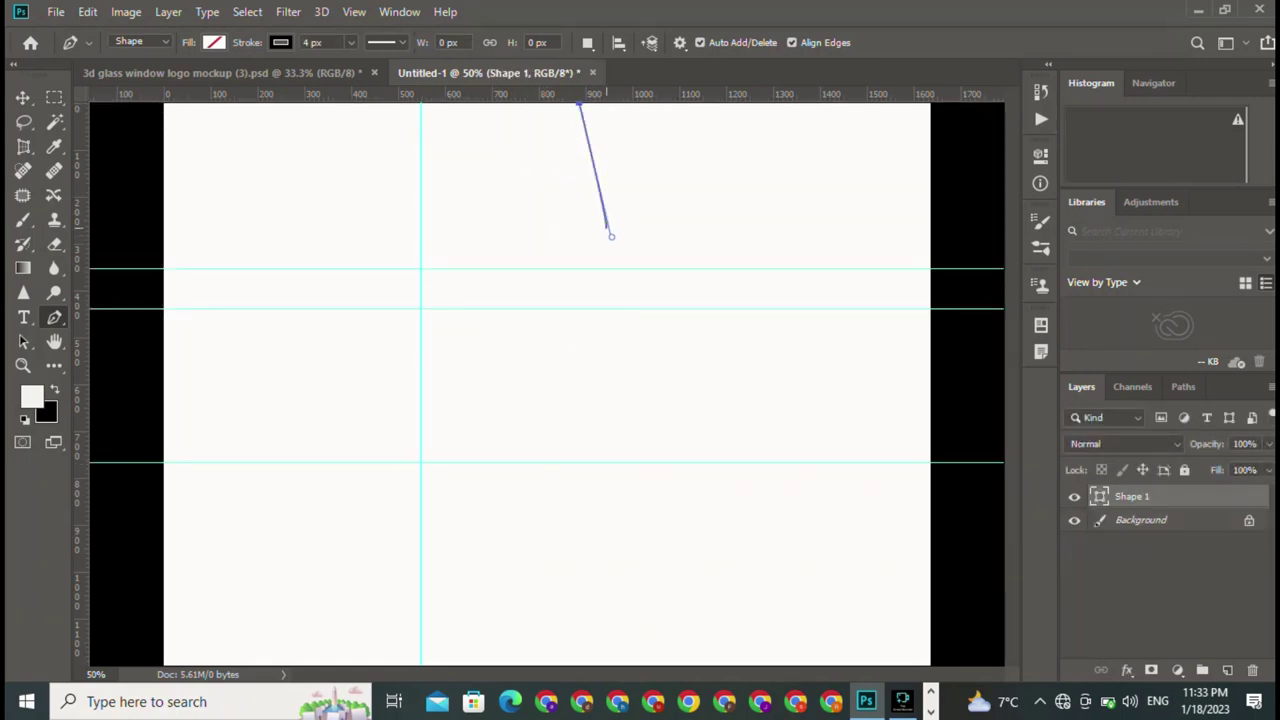
{"action": "key", "text": "ctrl+z"}
{"action": "key", "text": "ctrl+z"}
{"action": "left_click_drag", "start_coordinate": [610, 94], "coordinate": [640, 237]}
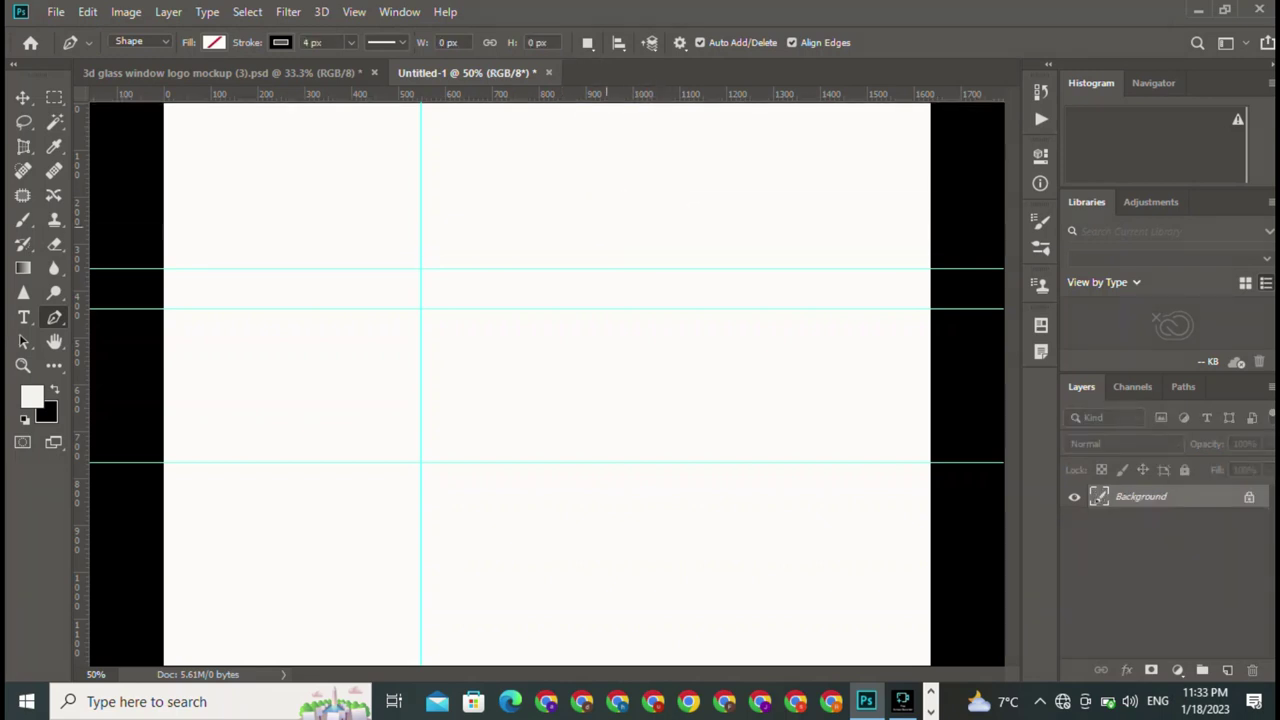
Step: Add a roof-peak horizontal guide, three more vertical guides, and a guide just above the baseline
{"action": "left_click_drag", "start_coordinate": [606, 94], "coordinate": [606, 226]}
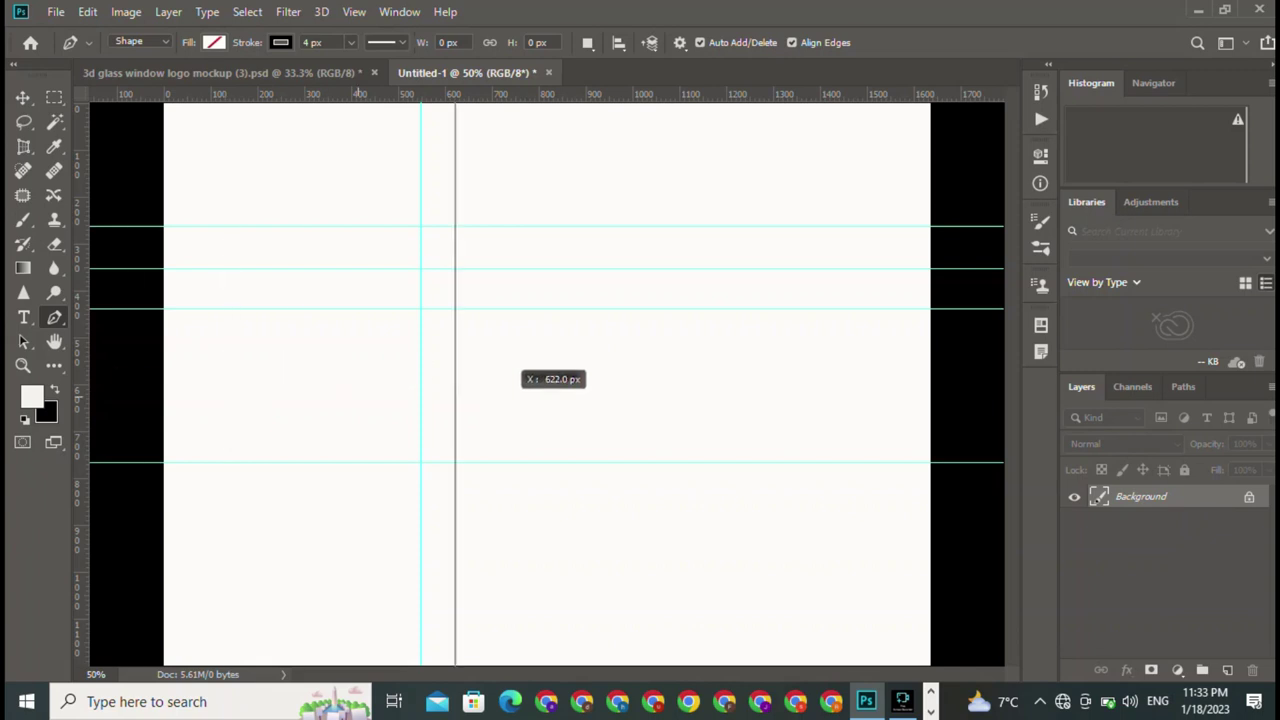
{"action": "left_click_drag", "start_coordinate": [80, 377], "coordinate": [743, 429]}
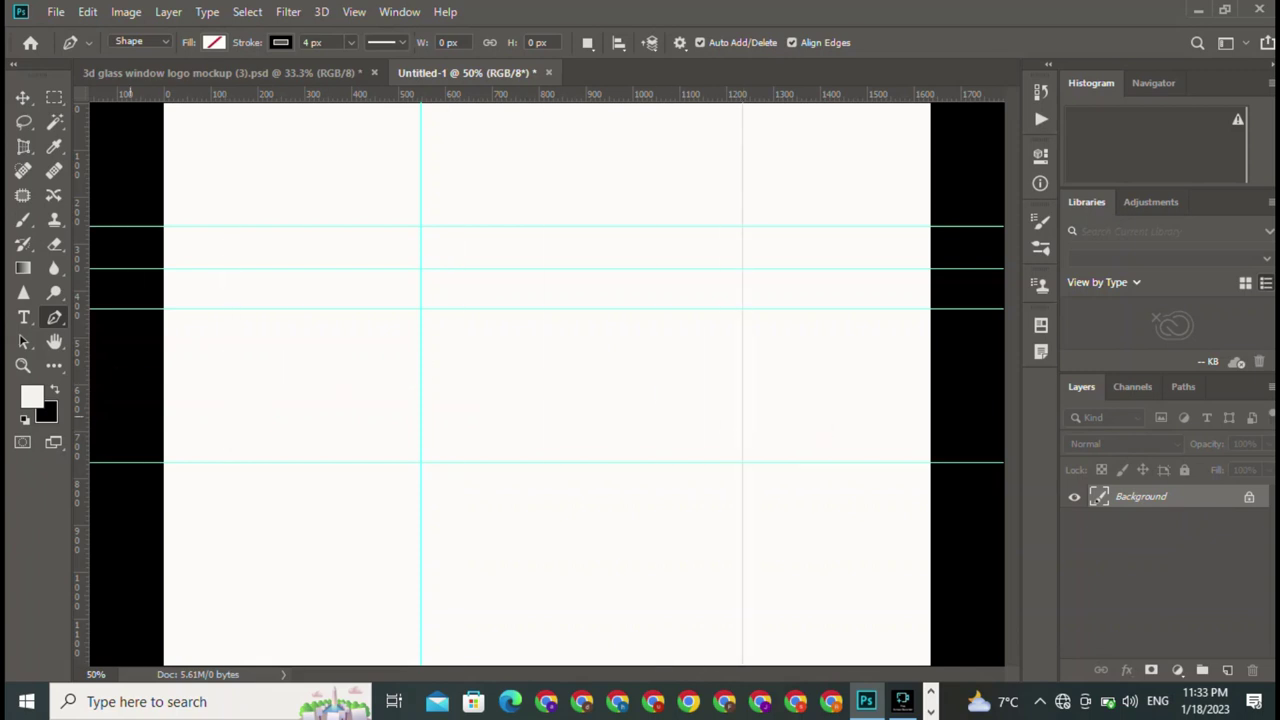
{"action": "mouse_move", "coordinate": [80, 419]}
{"action": "left_mouse_down"}
{"action": "mouse_move", "coordinate": [621, 464]}
{"action": "mouse_move", "coordinate": [539, 464]}
{"action": "left_mouse_up"}
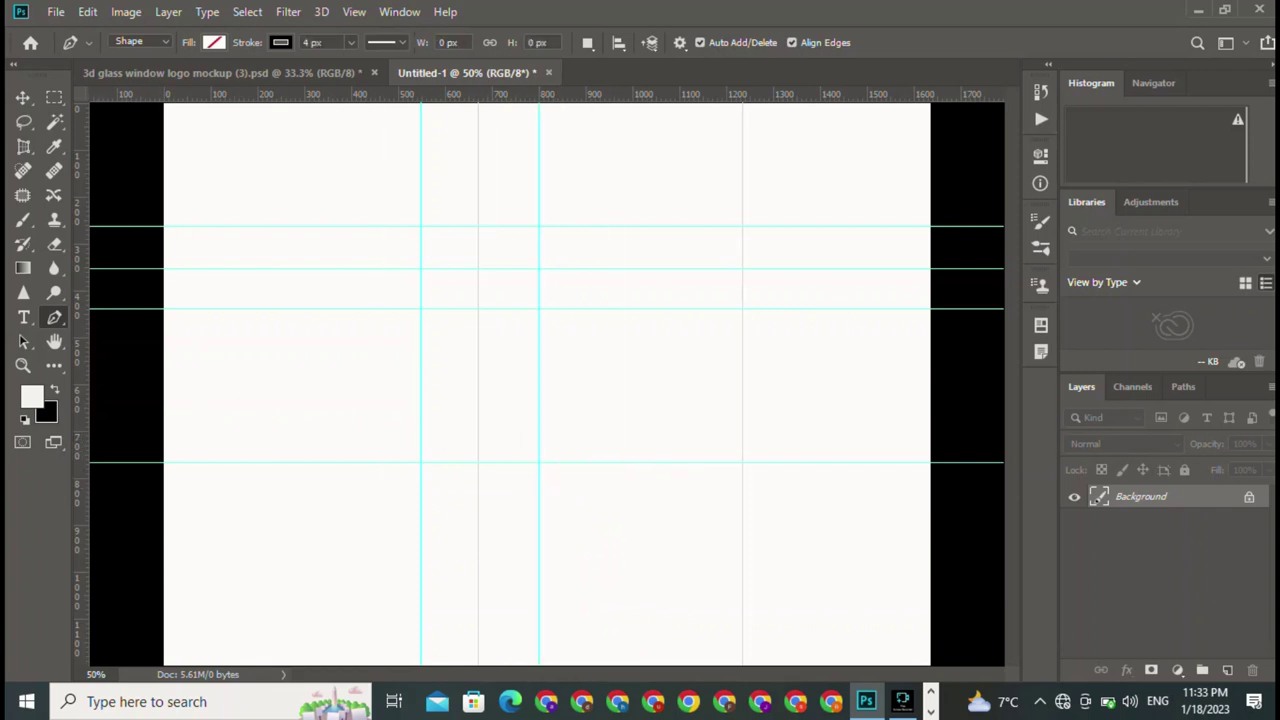
{"action": "mouse_move", "coordinate": [80, 440]}
{"action": "left_mouse_down"}
{"action": "mouse_move", "coordinate": [628, 438]}
{"action": "mouse_move", "coordinate": [610, 452]}
{"action": "left_mouse_up"}
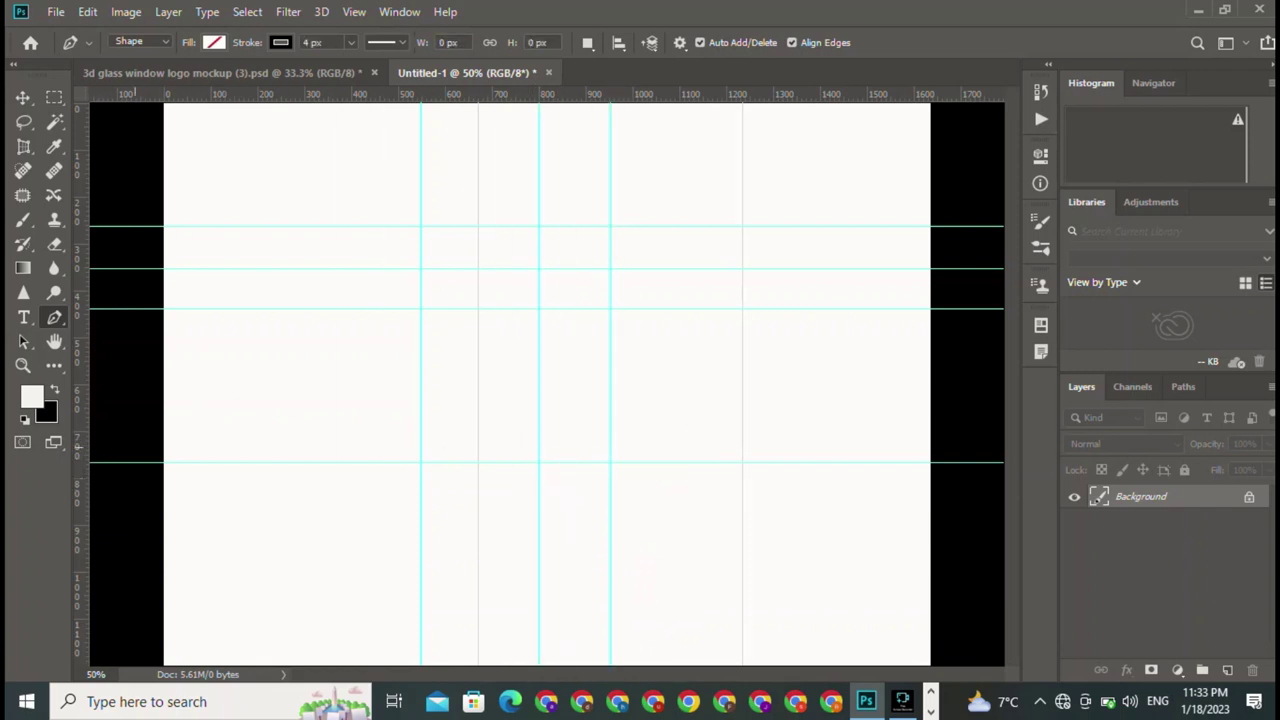
{"action": "left_click_drag", "start_coordinate": [80, 449], "coordinate": [692, 462]}
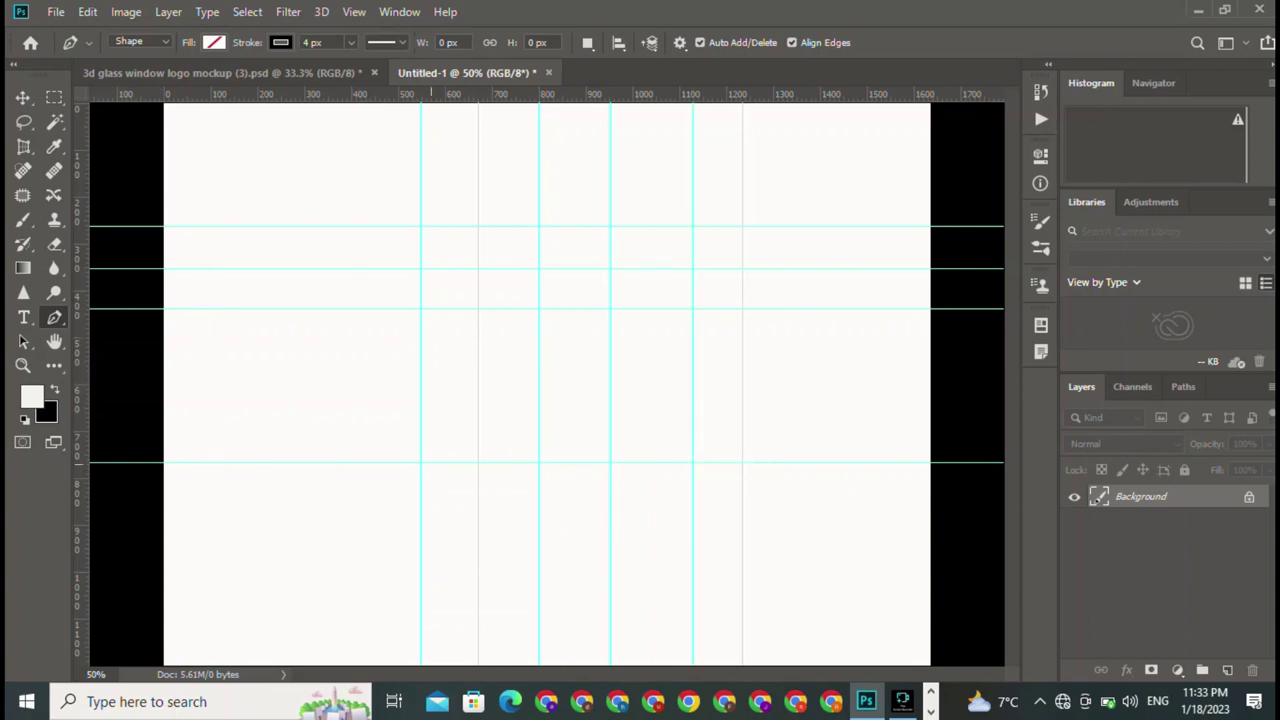
{"action": "left_click", "coordinate": [421, 463]}
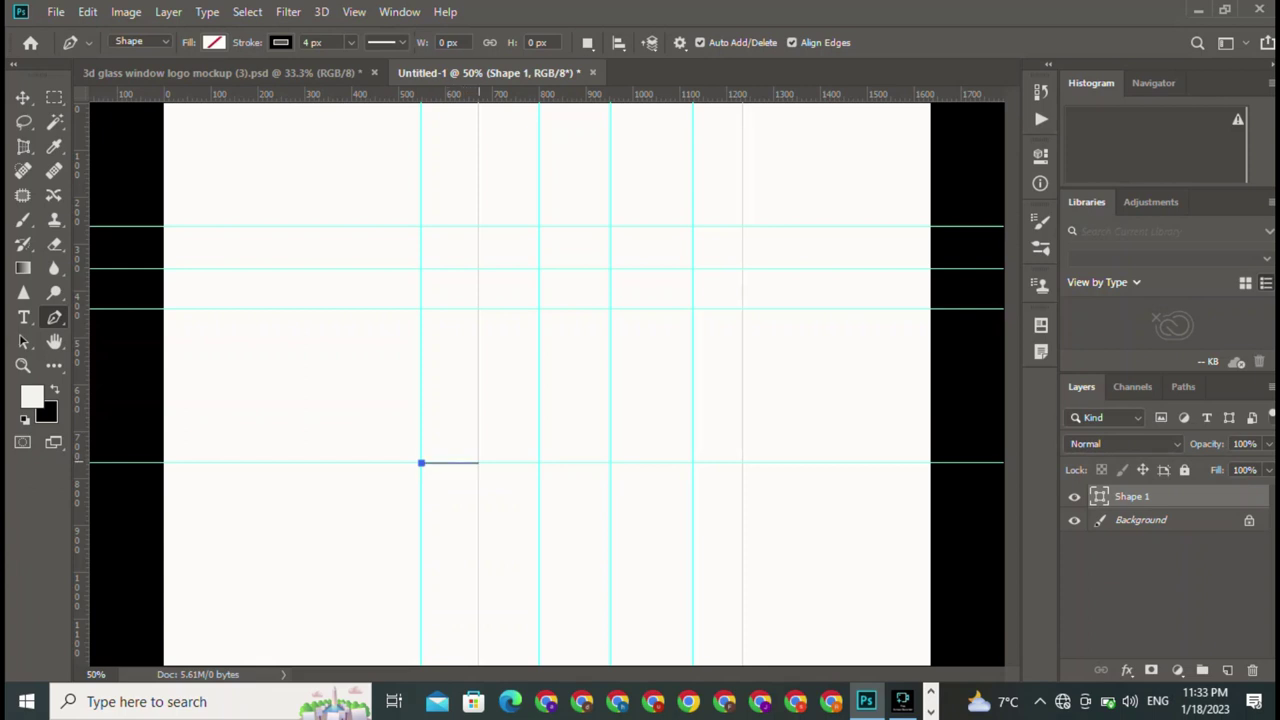
{"action": "key", "text": "ctrl+z"}
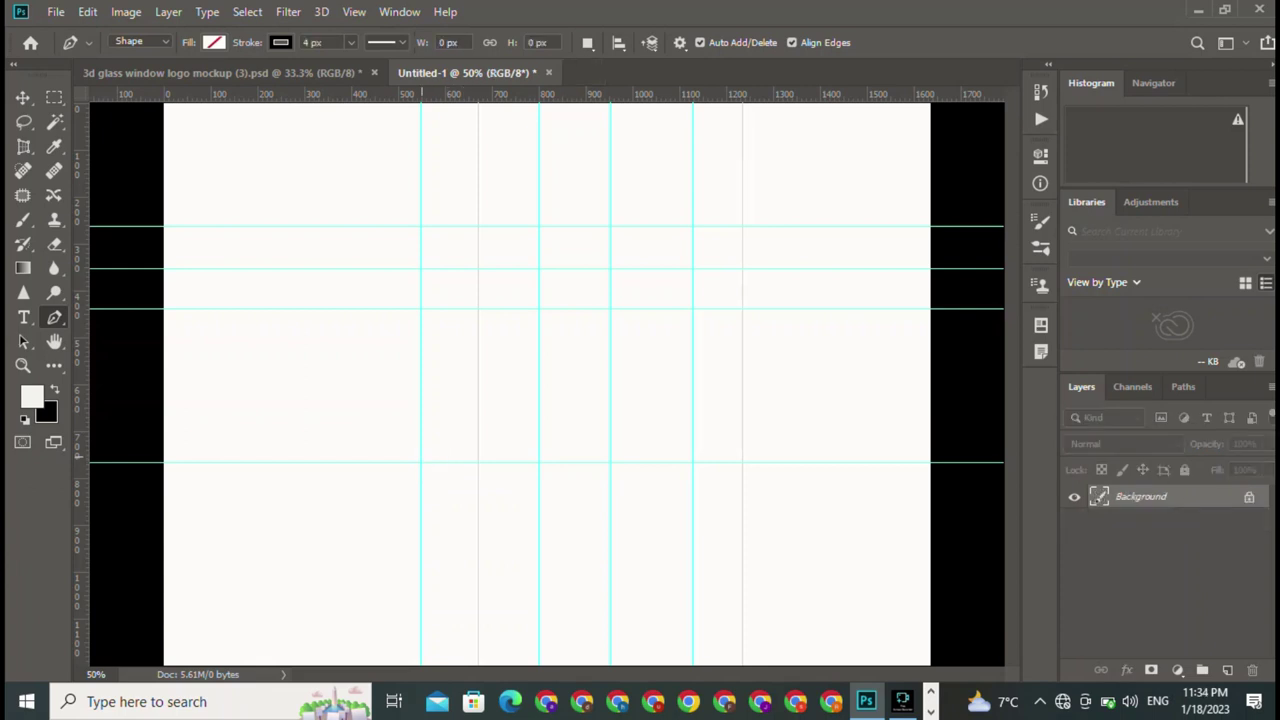
{"action": "mouse_move", "coordinate": [465, 94]}
{"action": "left_mouse_down"}
{"action": "mouse_move", "coordinate": [510, 462]}
{"action": "mouse_move", "coordinate": [421, 454]}
{"action": "left_mouse_up"}
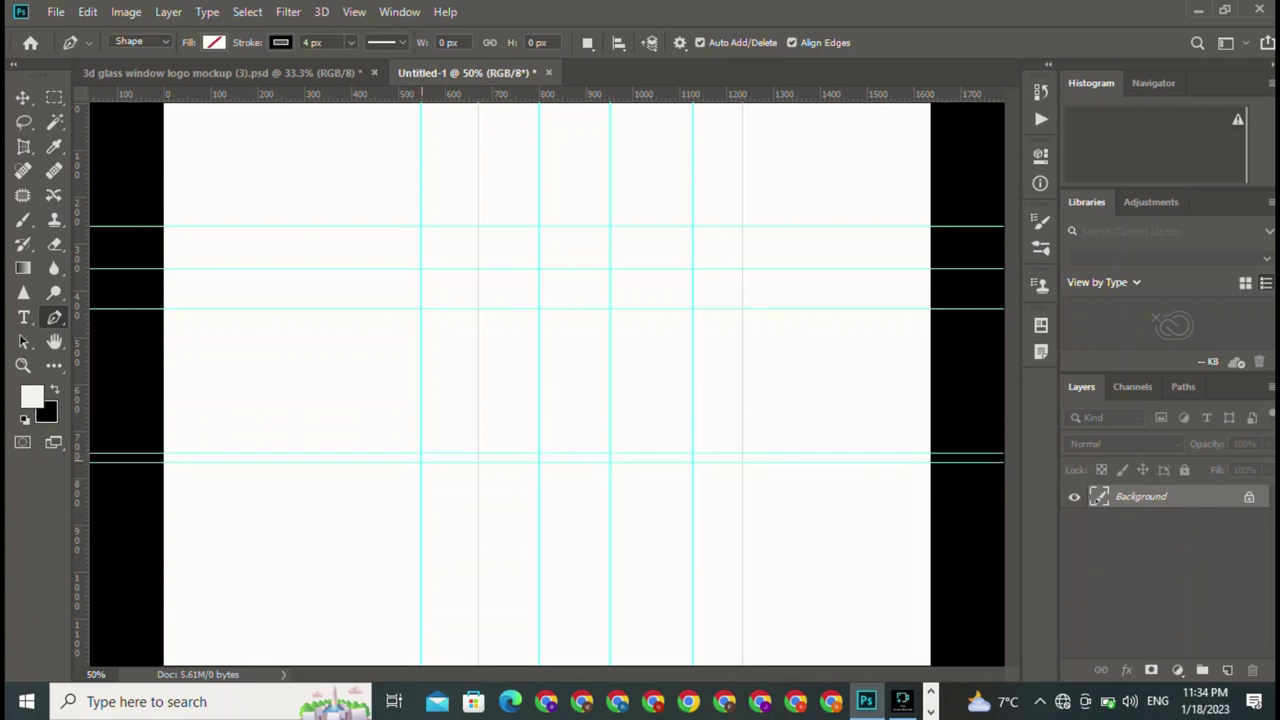
Step: Trace the closed building outline: short foot, left wall, slanted roof to the peak, right wall
{"action": "left_click", "coordinate": [421, 463]}
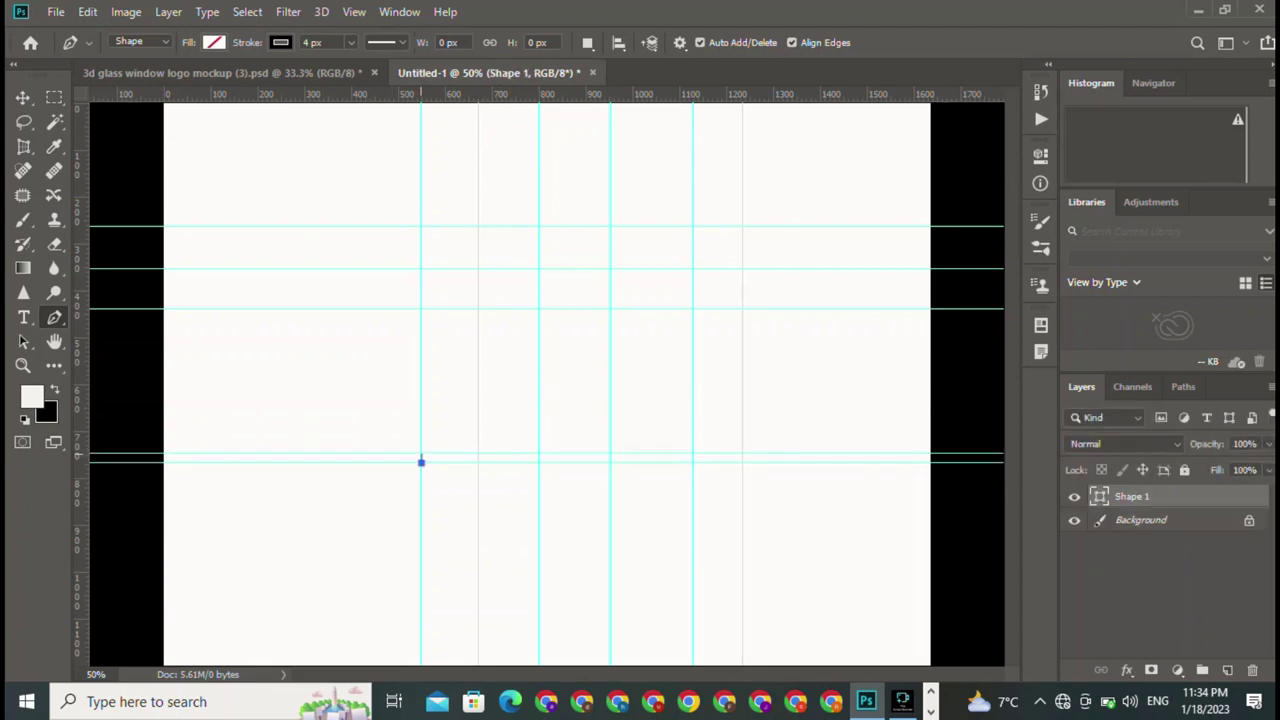
{"action": "left_click", "coordinate": [479, 454]}
{"action": "left_click", "coordinate": [479, 309]}
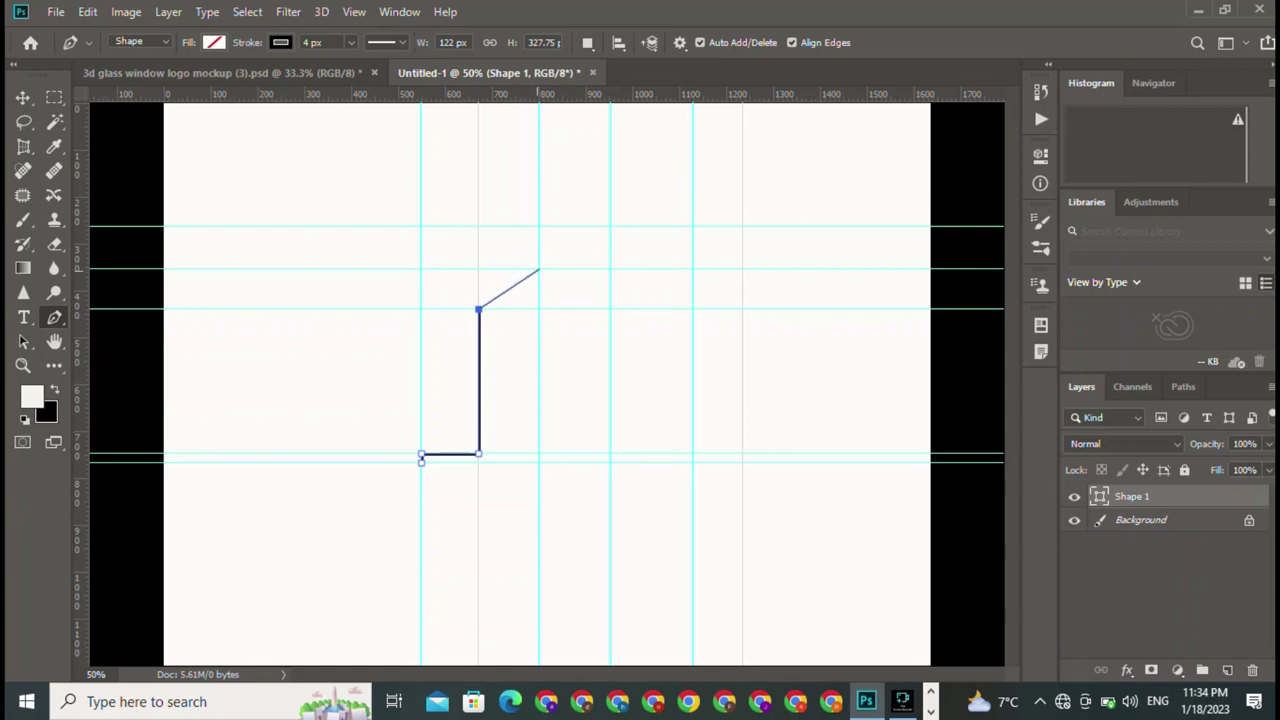
{"action": "left_click", "coordinate": [539, 269]}
{"action": "left_click", "coordinate": [539, 462]}
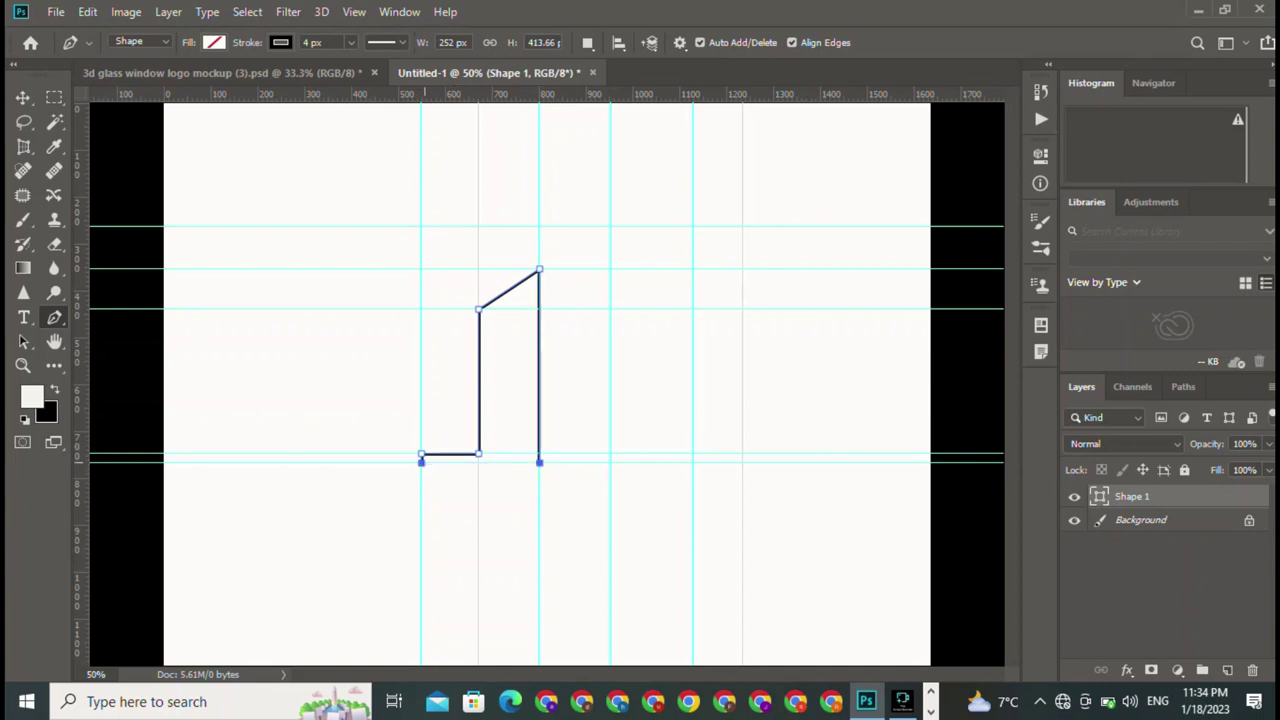
{"action": "left_click", "coordinate": [421, 461]}
Step: Give the first building shape a solid blue fill with no outline stroke
{"action": "left_click", "coordinate": [213, 42]}
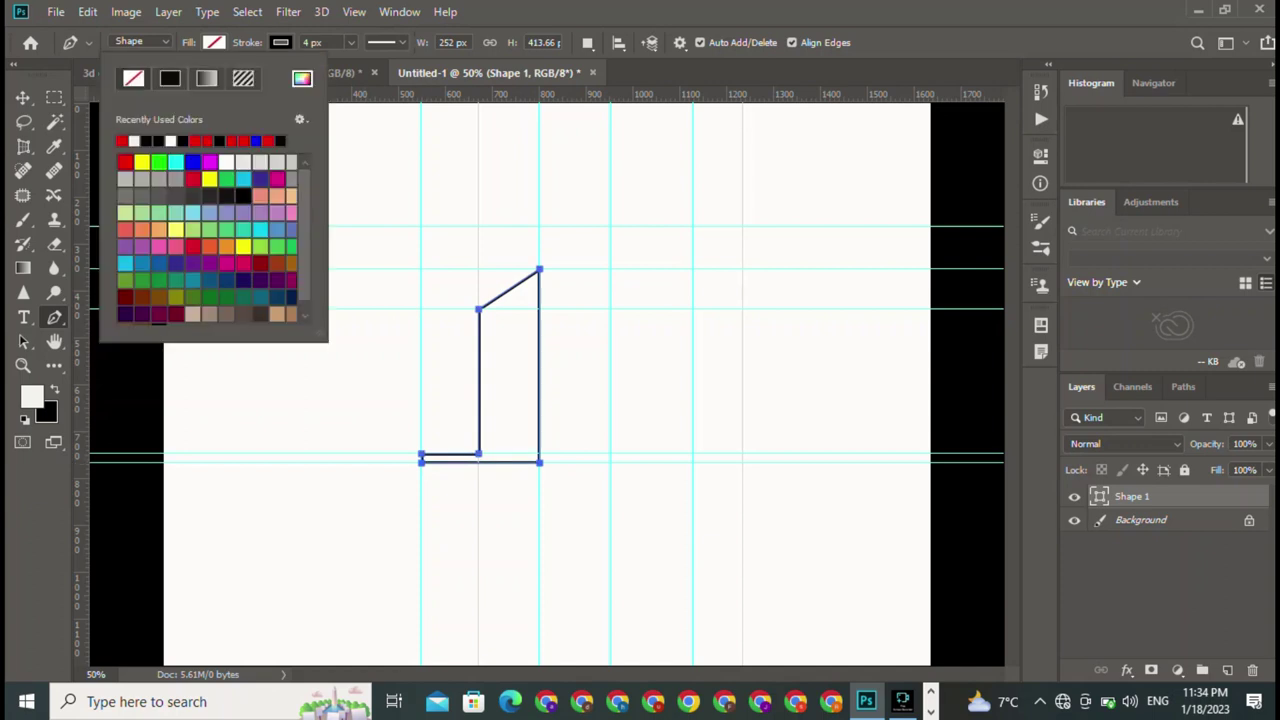
{"action": "left_click", "coordinate": [170, 78]}
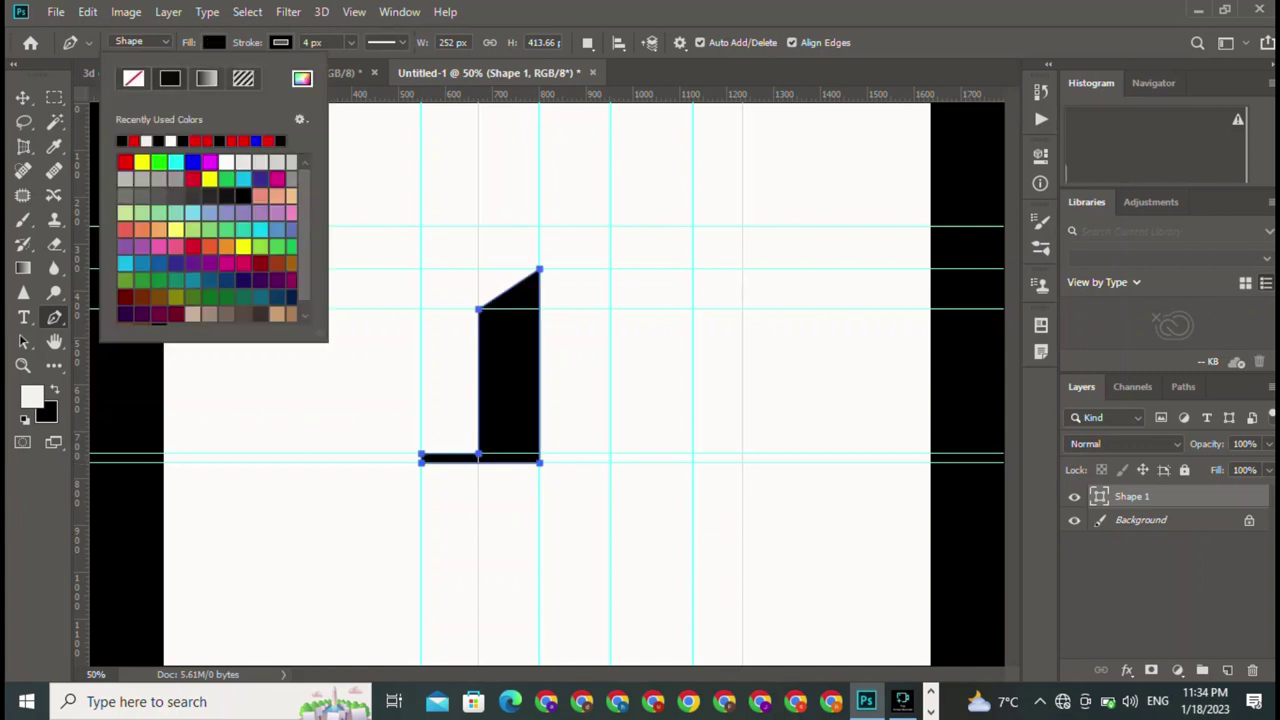
{"action": "left_click", "coordinate": [142, 263]}
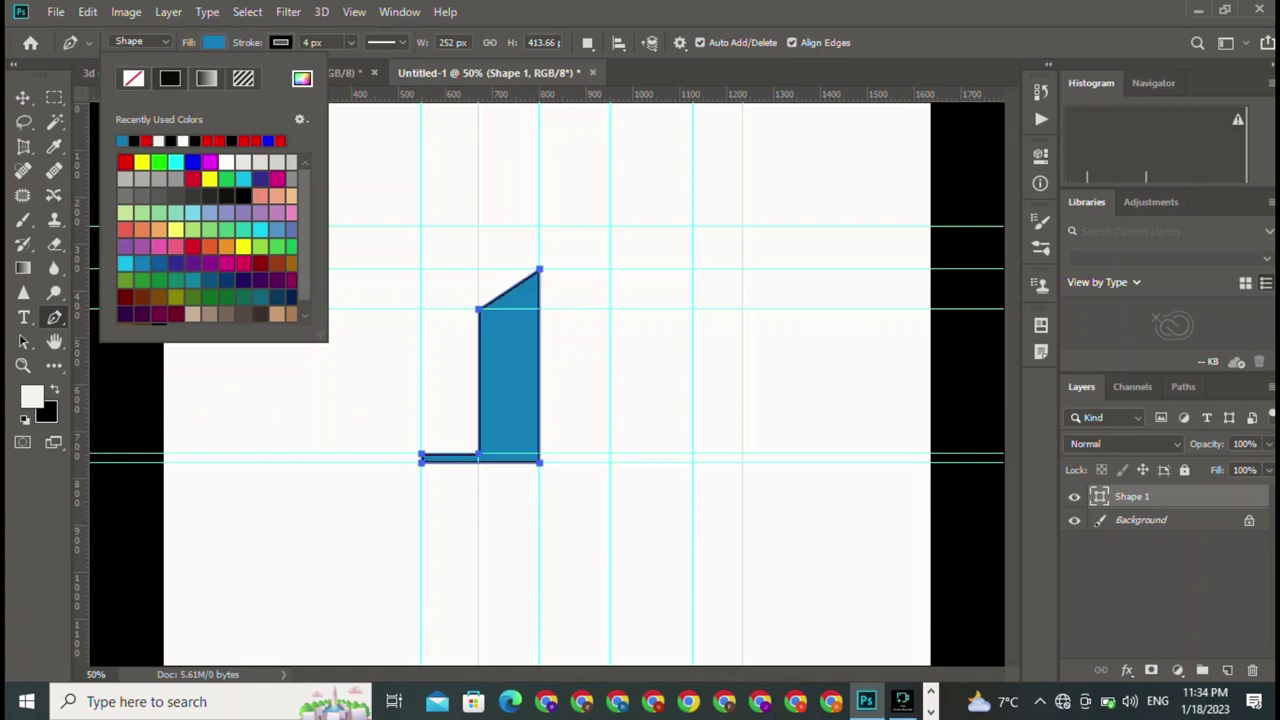
{"action": "left_click", "coordinate": [280, 42]}
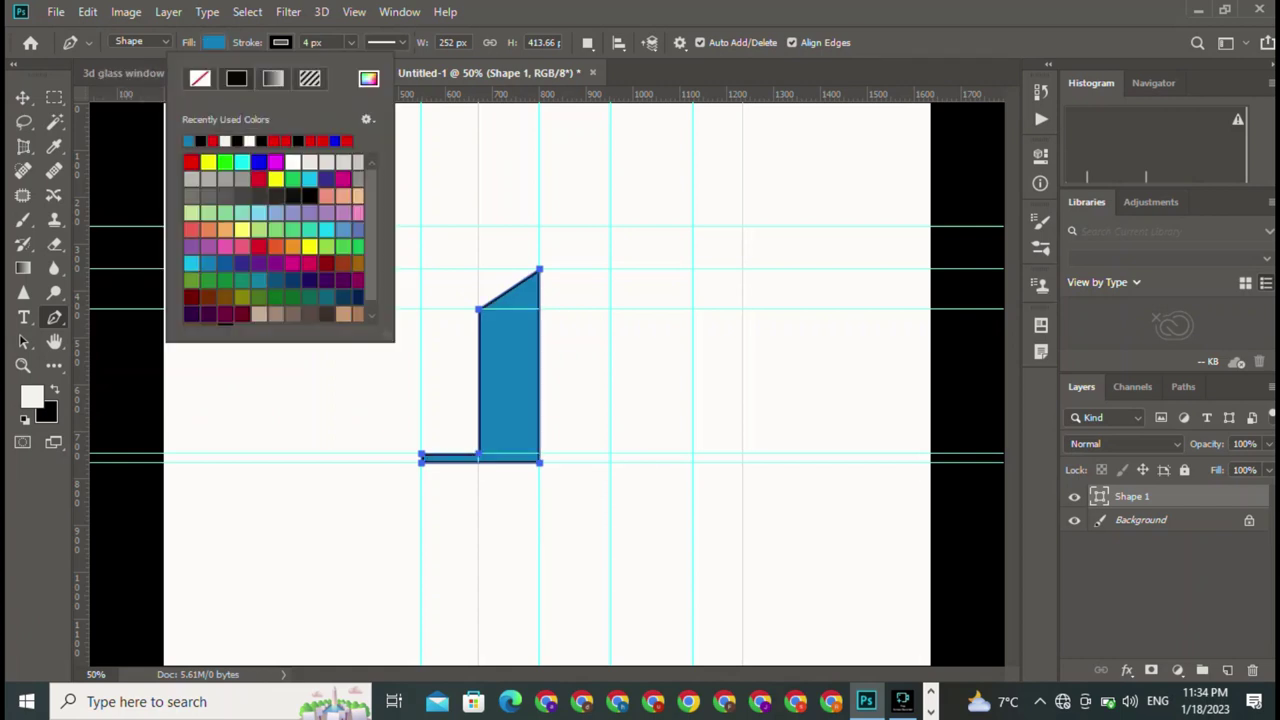
{"action": "left_click", "coordinate": [200, 78]}
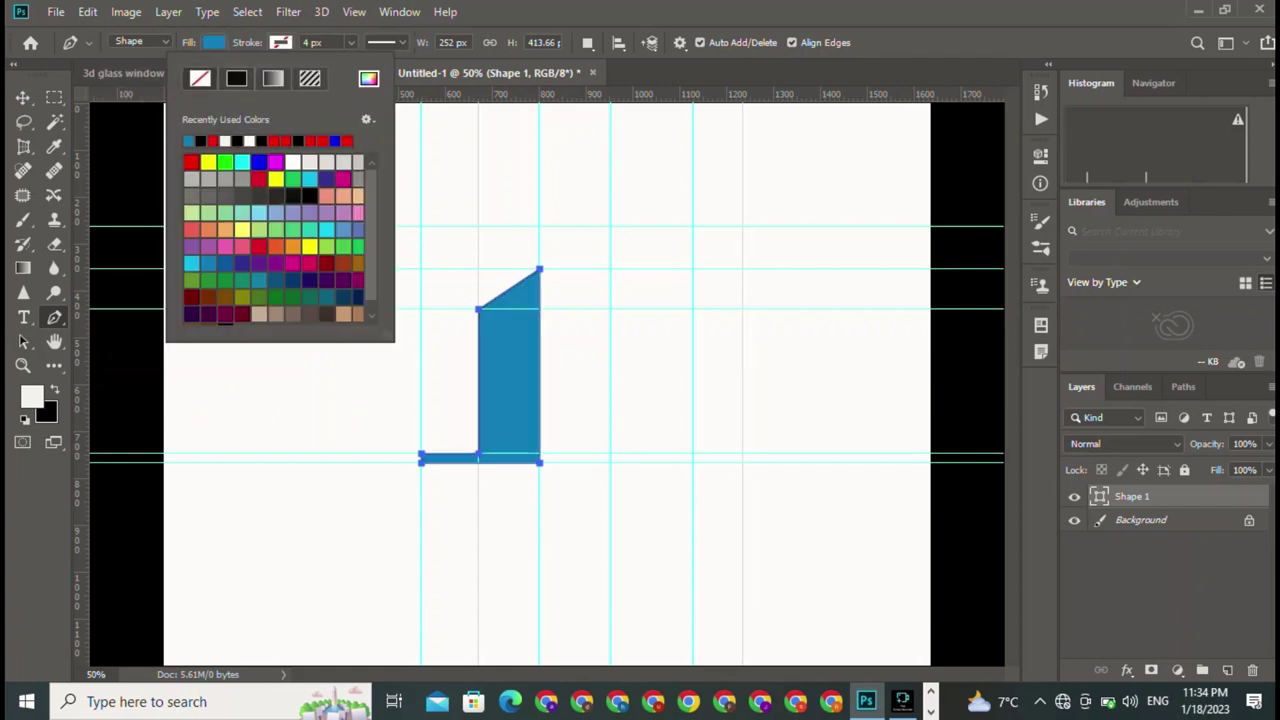
{"action": "key", "text": "Escape"}
{"action": "key", "text": "v"}
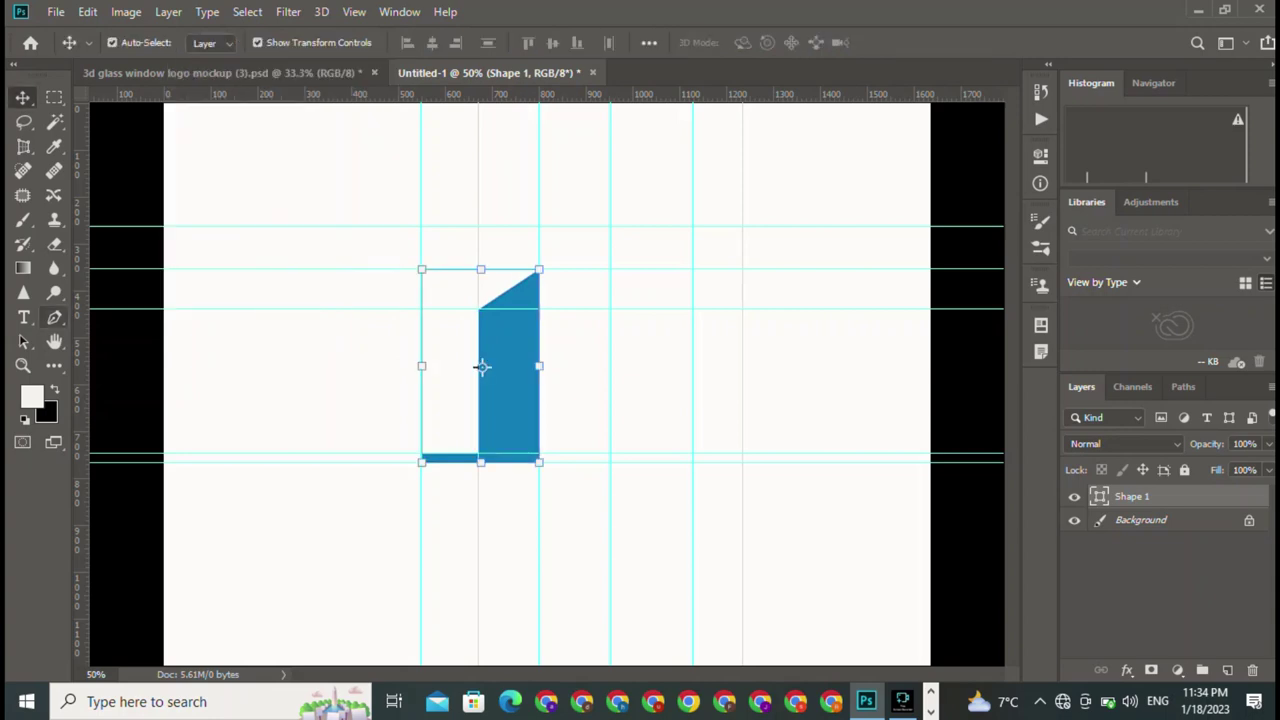
{"action": "key", "text": "p"}
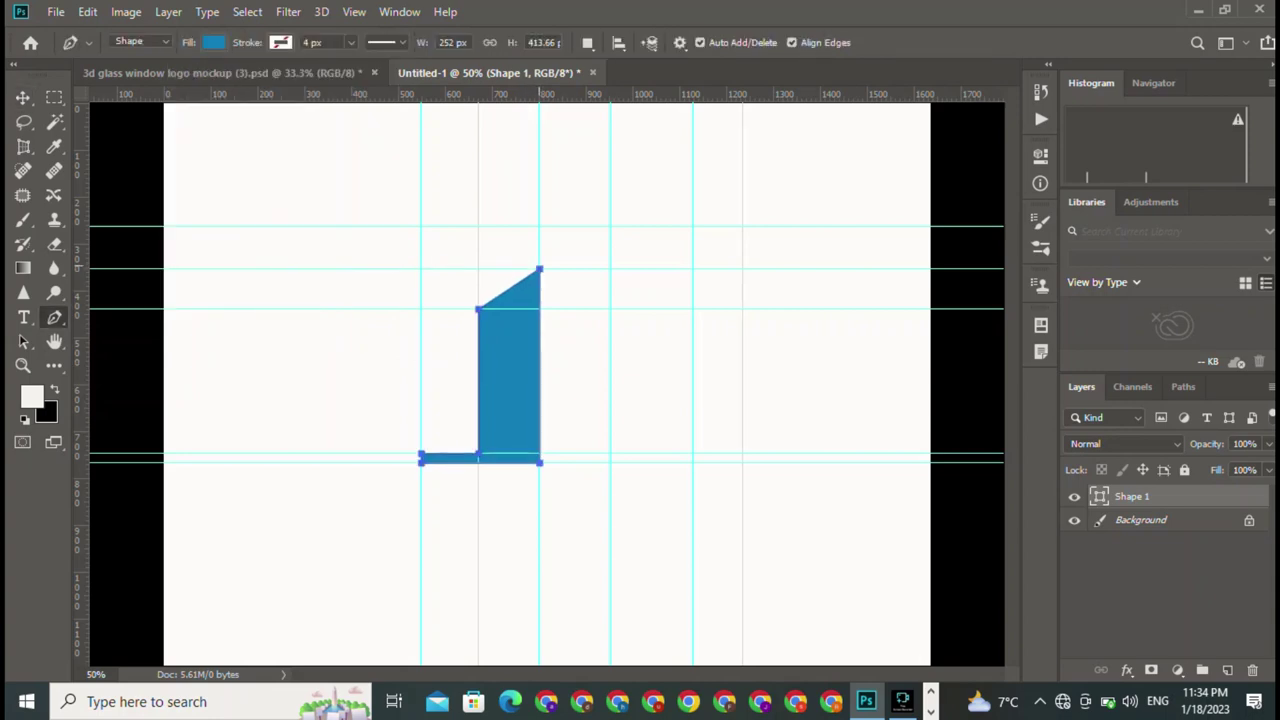
Step: Outline a taller slanted-top block right of the blue shape, correcting a misplaced bottom corner
{"action": "key", "text": "v"}
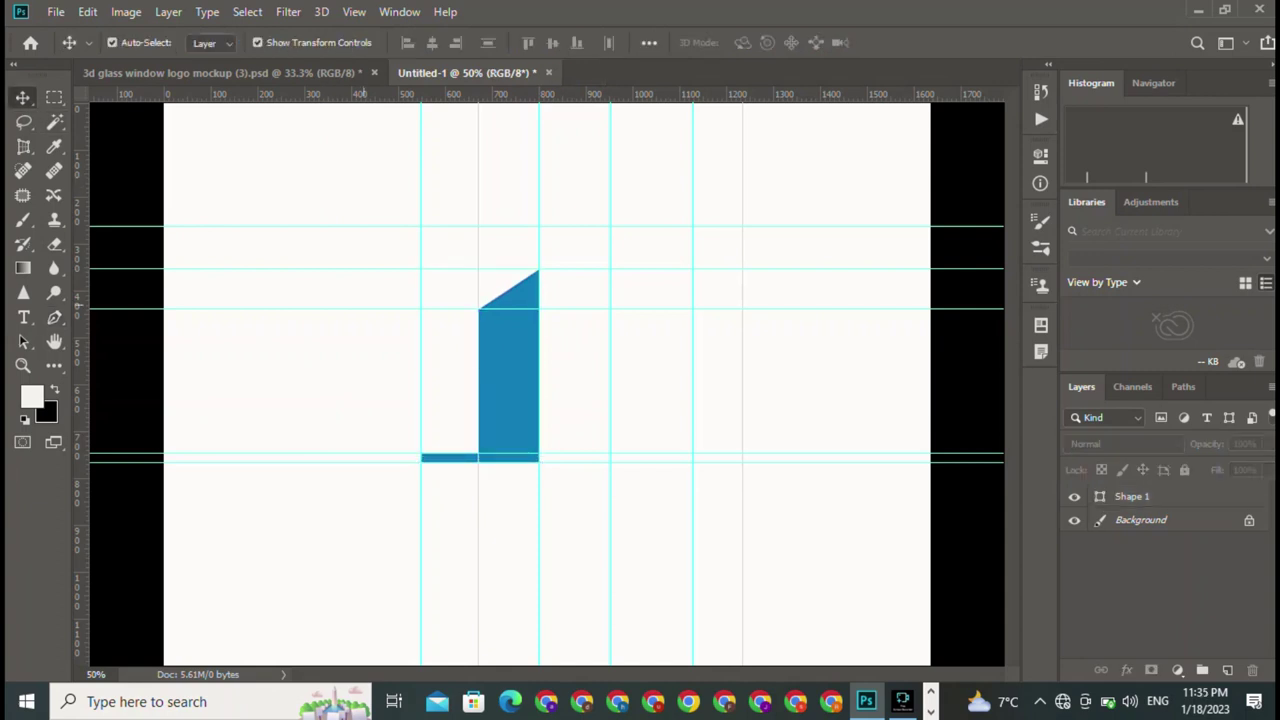
{"action": "key", "text": "p"}
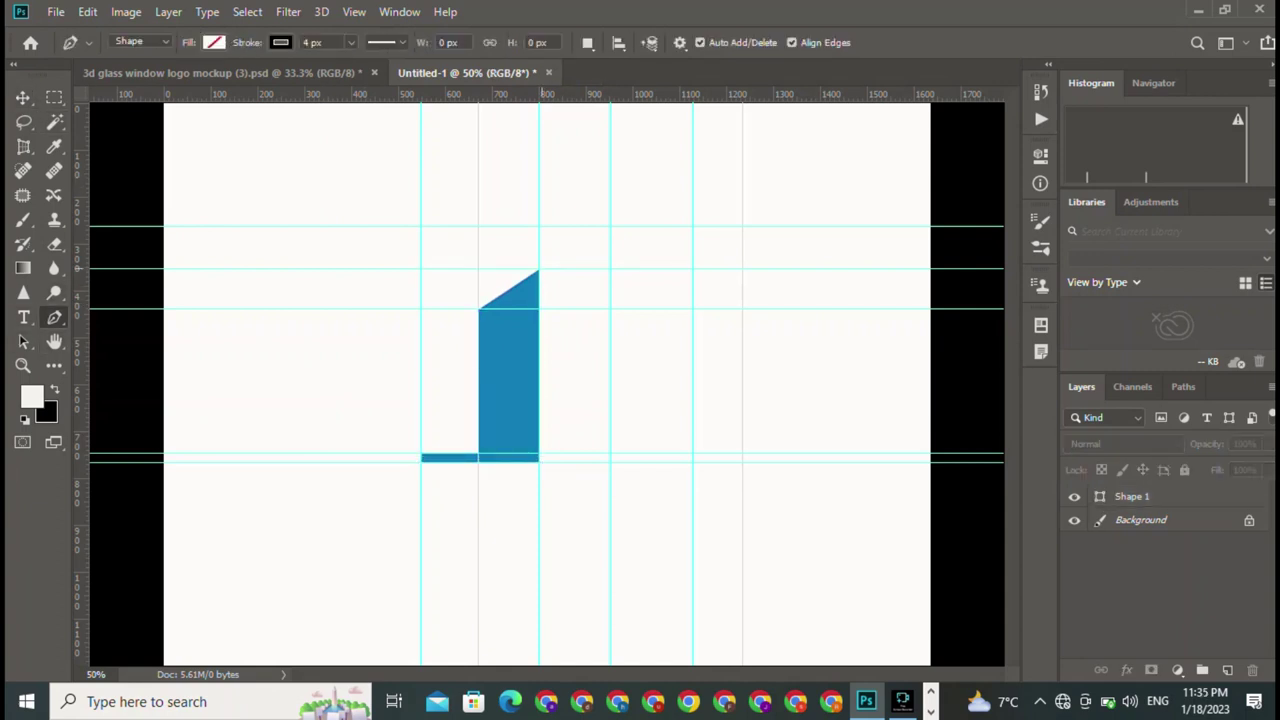
{"action": "left_click", "coordinate": [539, 270]}
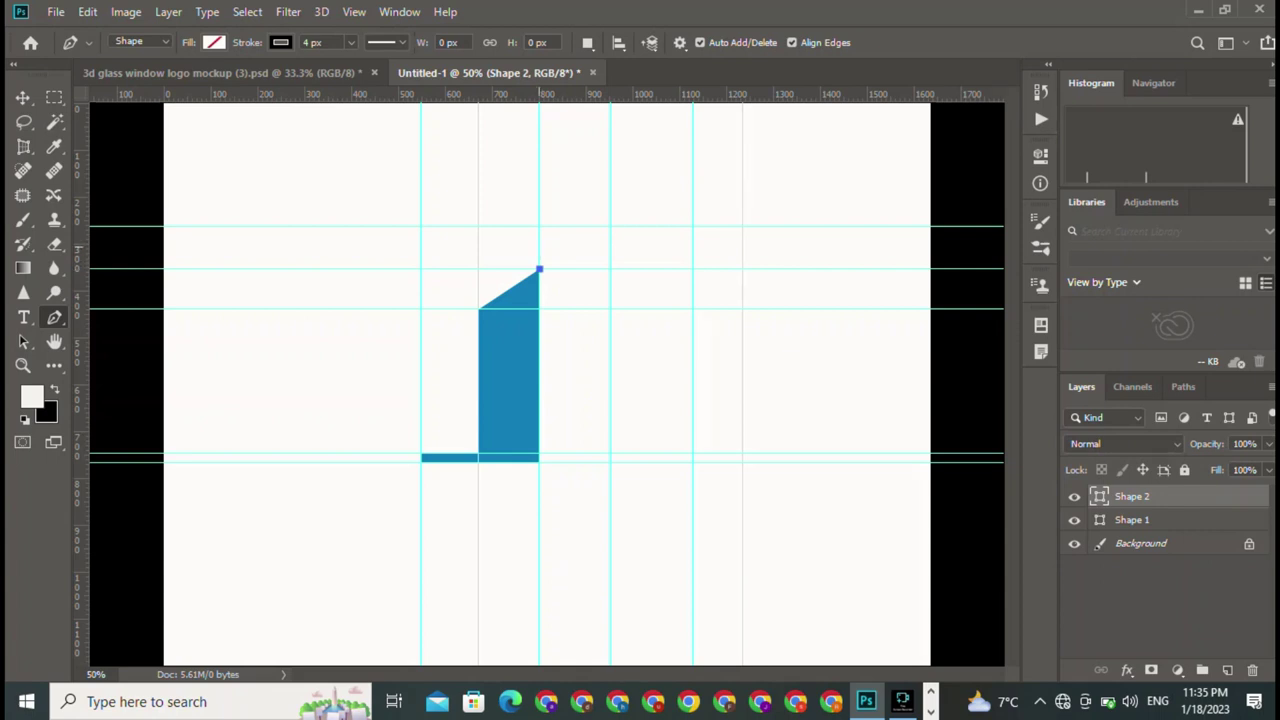
{"action": "left_click", "coordinate": [539, 255]}
{"action": "left_click", "coordinate": [610, 228]}
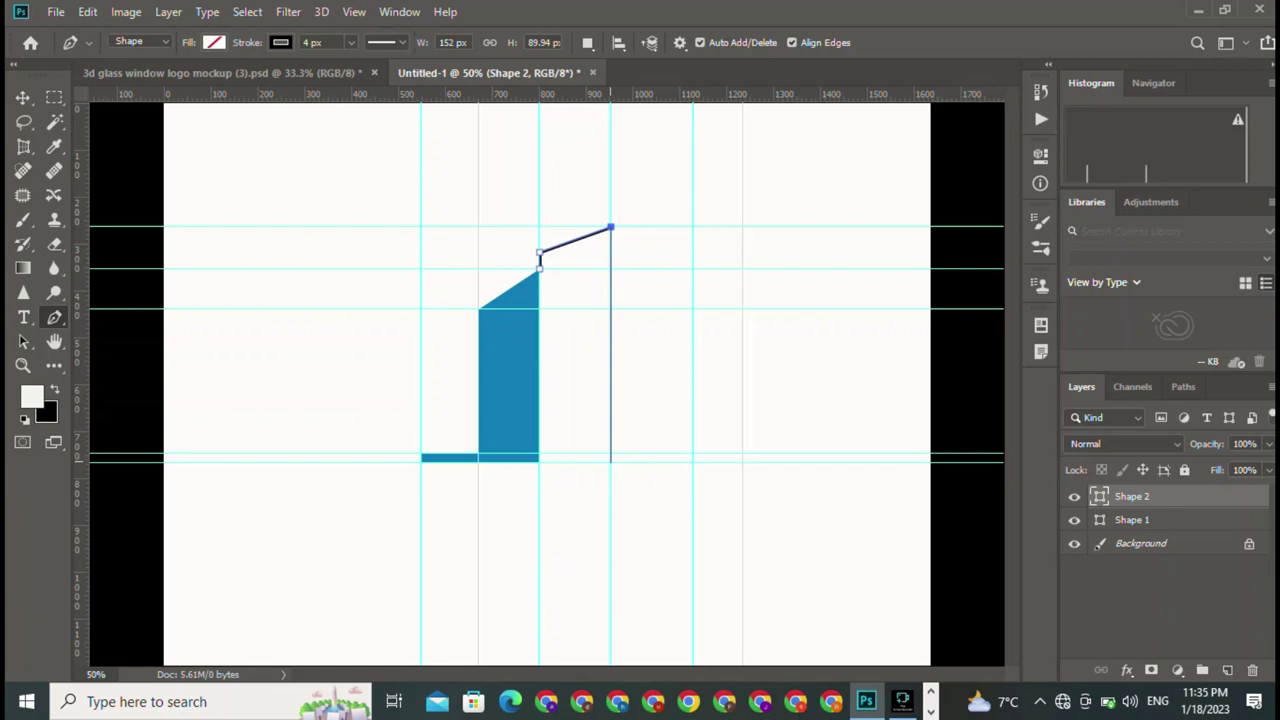
{"action": "left_click", "coordinate": [610, 462]}
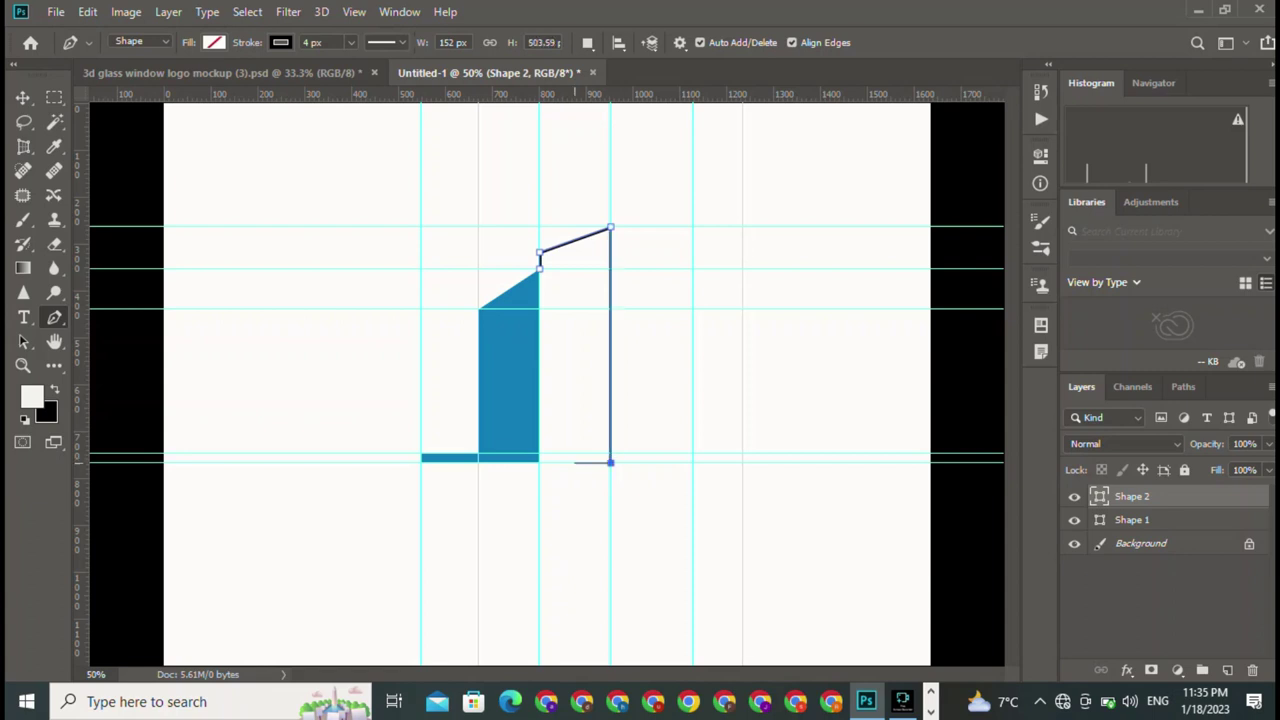
{"action": "left_click", "coordinate": [574, 463]}
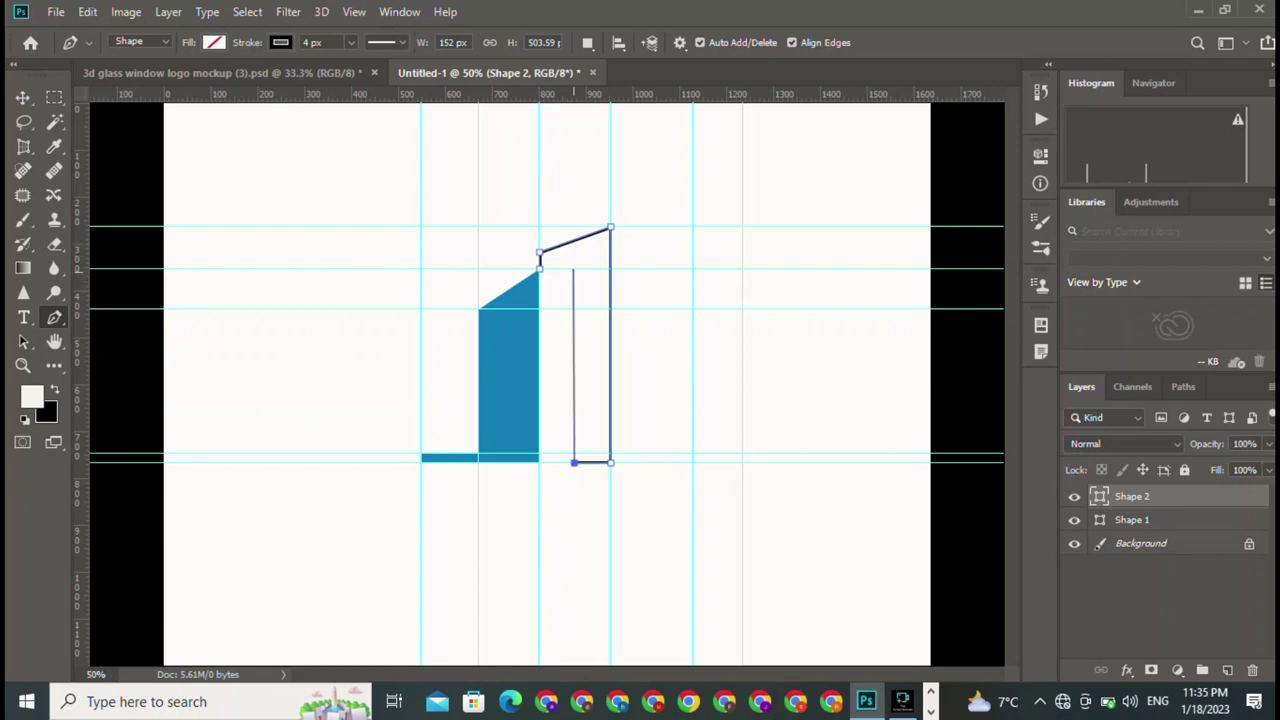
{"action": "key", "text": "ctrl+z"}
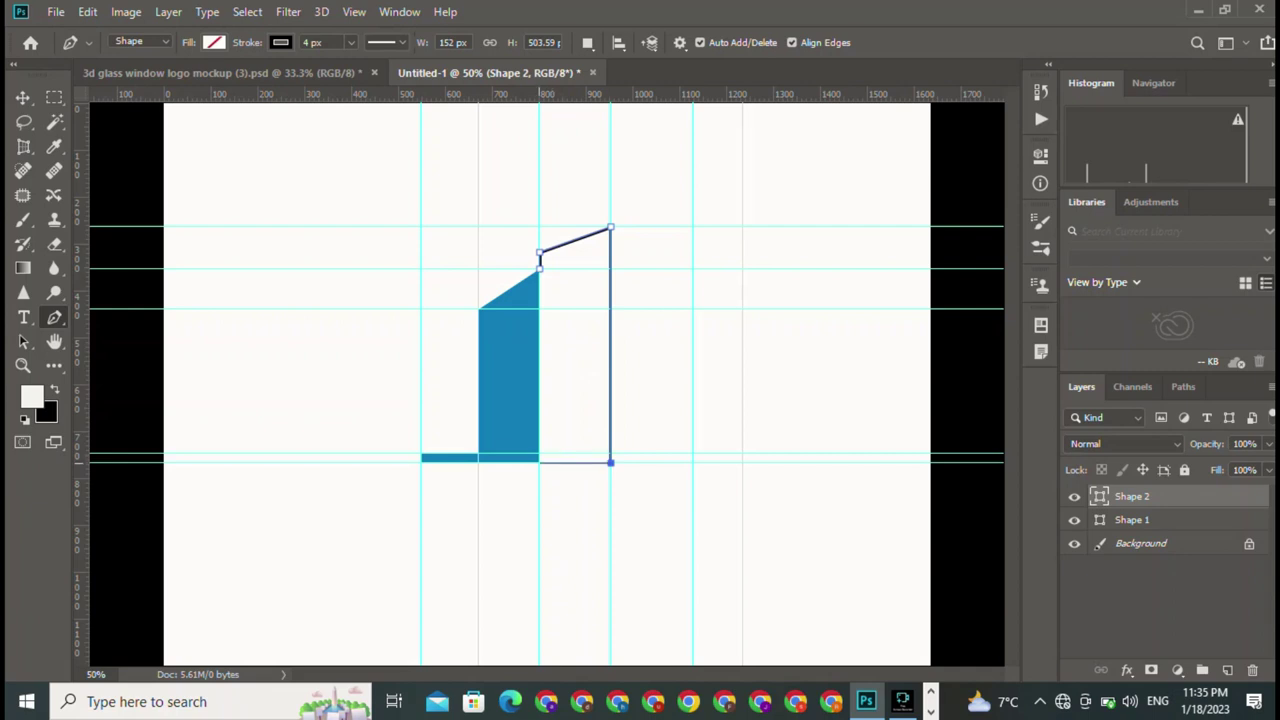
{"action": "left_click", "coordinate": [540, 463]}
{"action": "left_click", "coordinate": [540, 268]}
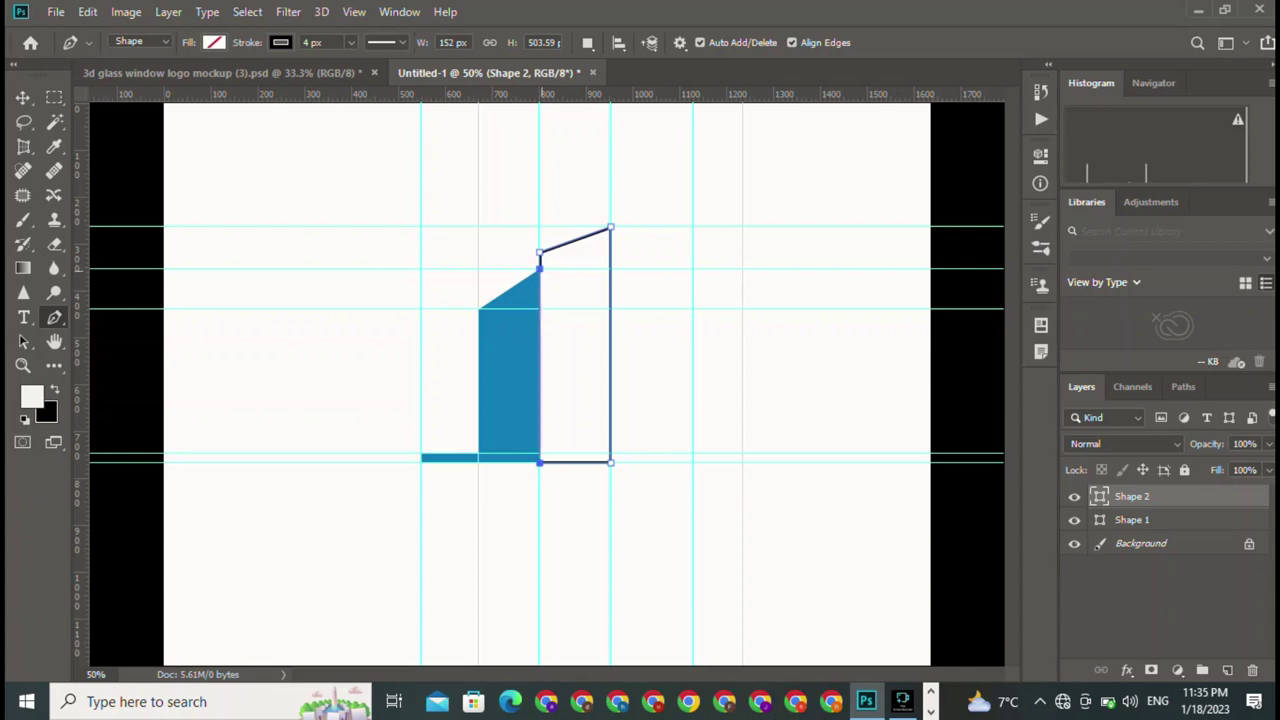
{"action": "left_click", "coordinate": [540, 253]}
Step: Fill the second block with the same blue and remove its outline
{"action": "left_click", "coordinate": [213, 42]}
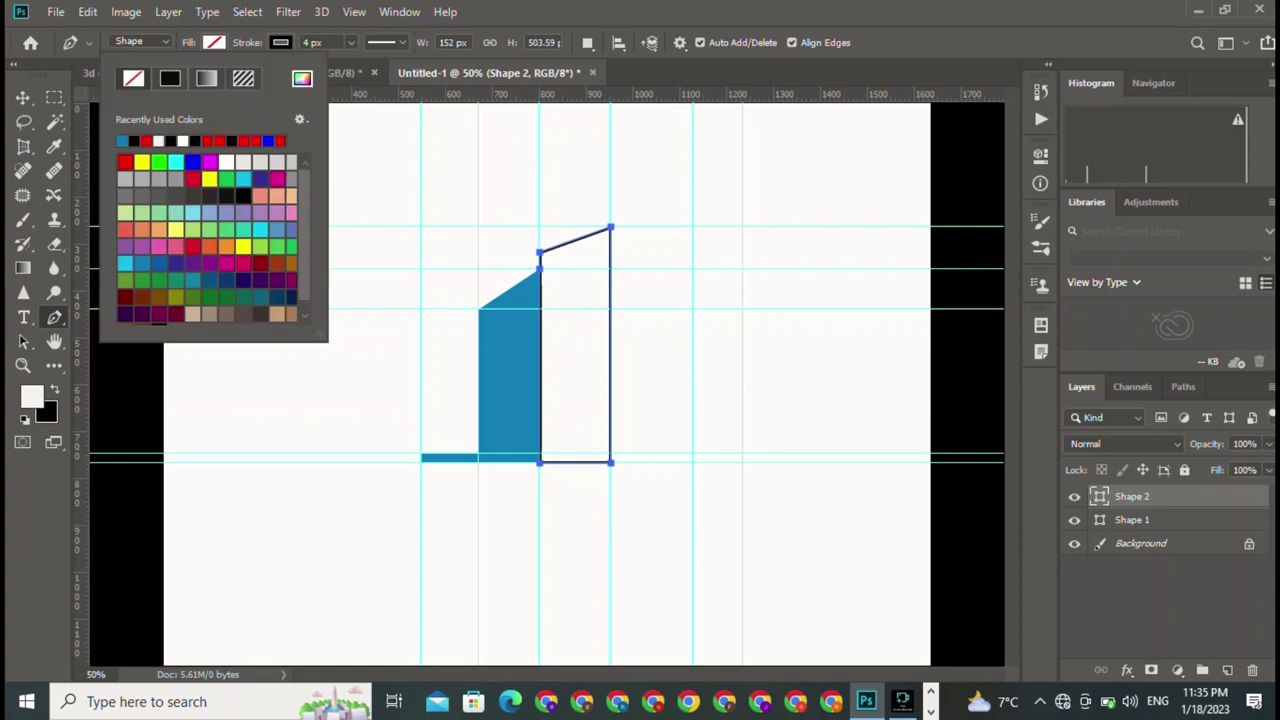
{"action": "left_click", "coordinate": [122, 140]}
{"action": "left_click", "coordinate": [280, 42]}
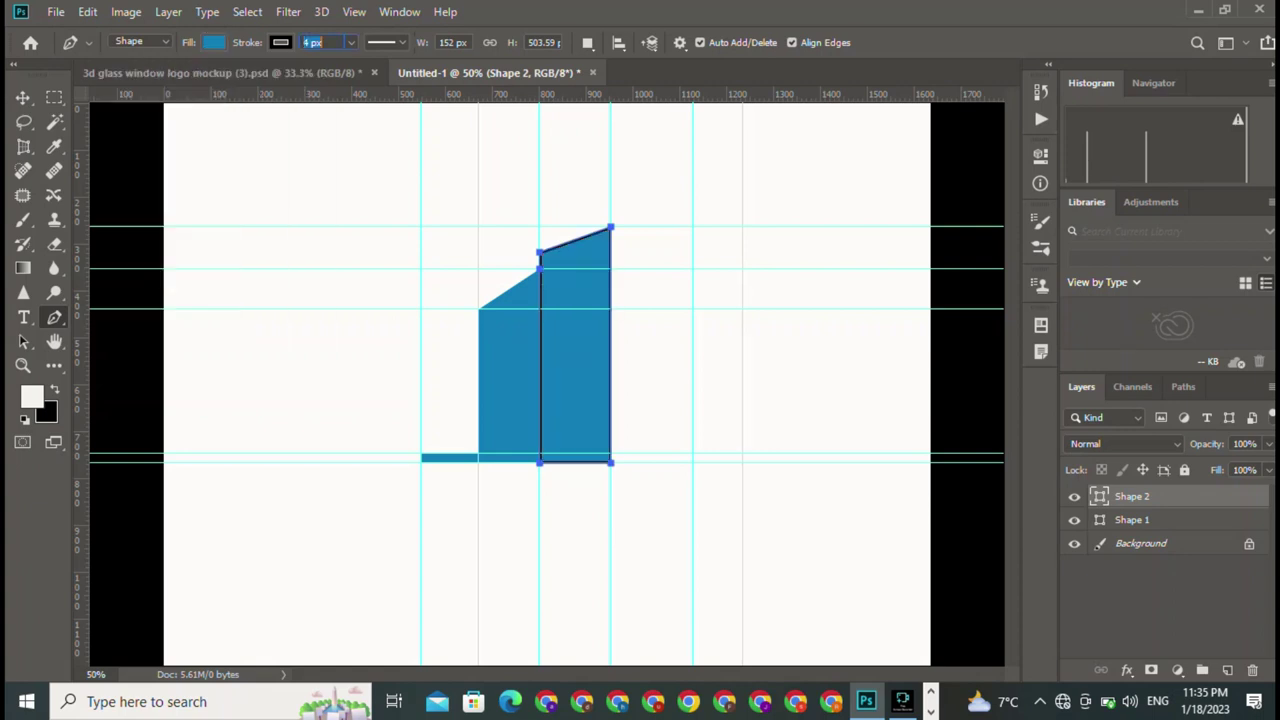
{"action": "left_click", "coordinate": [200, 78]}
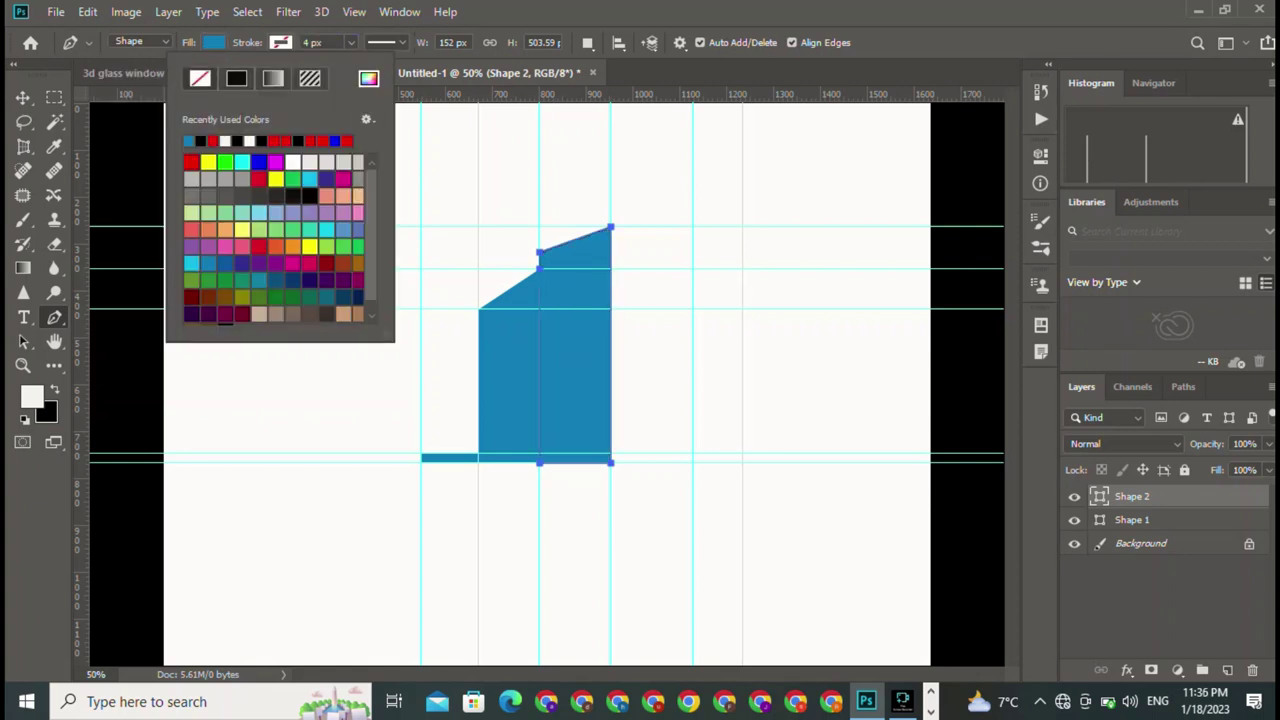
Step: Try the path combining options and delete the block's bottom-left anchor, leaving a wedge
{"action": "left_click", "coordinate": [587, 42]}
{"action": "left_click", "coordinate": [680, 138]}
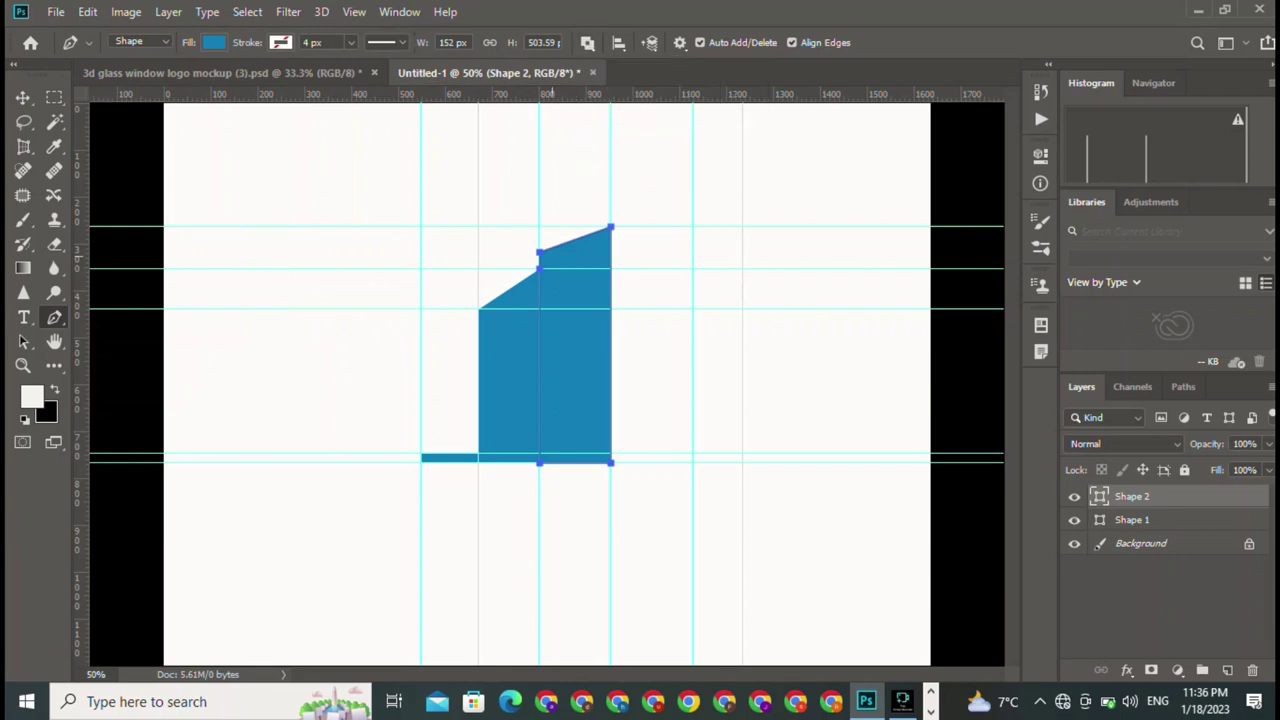
{"action": "left_click", "coordinate": [22, 97]}
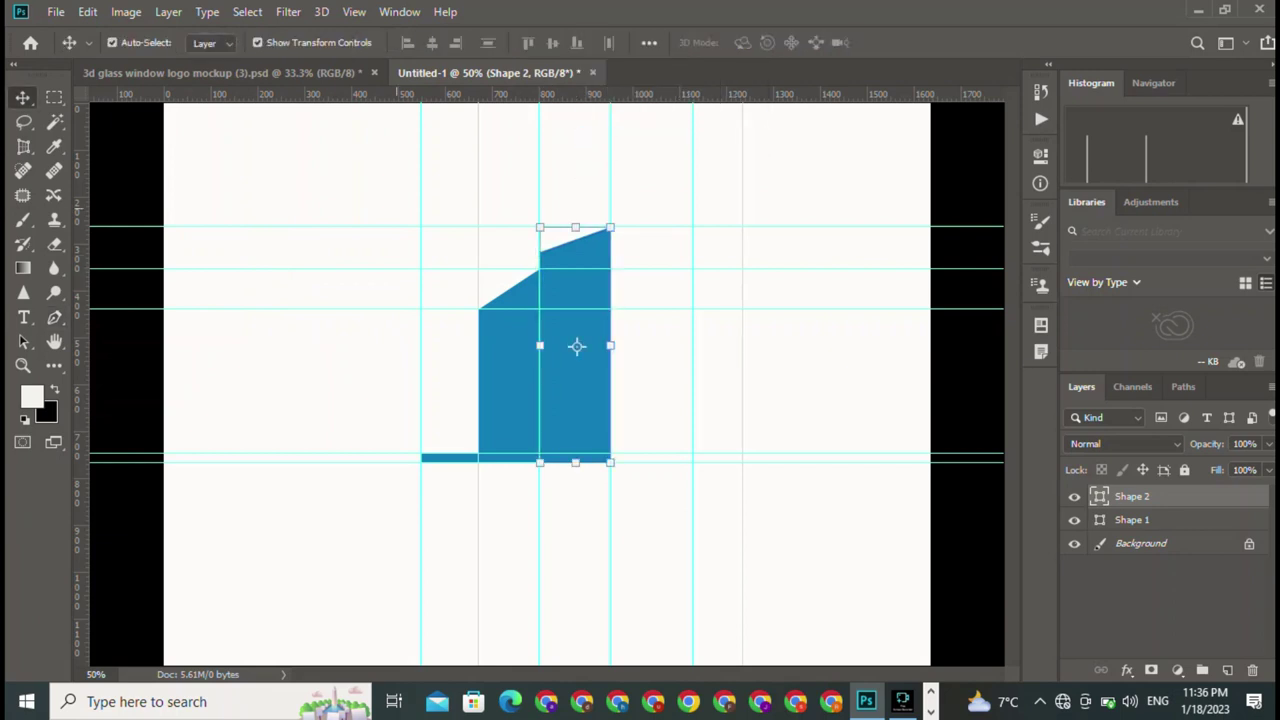
{"action": "left_click", "coordinate": [54, 292]}
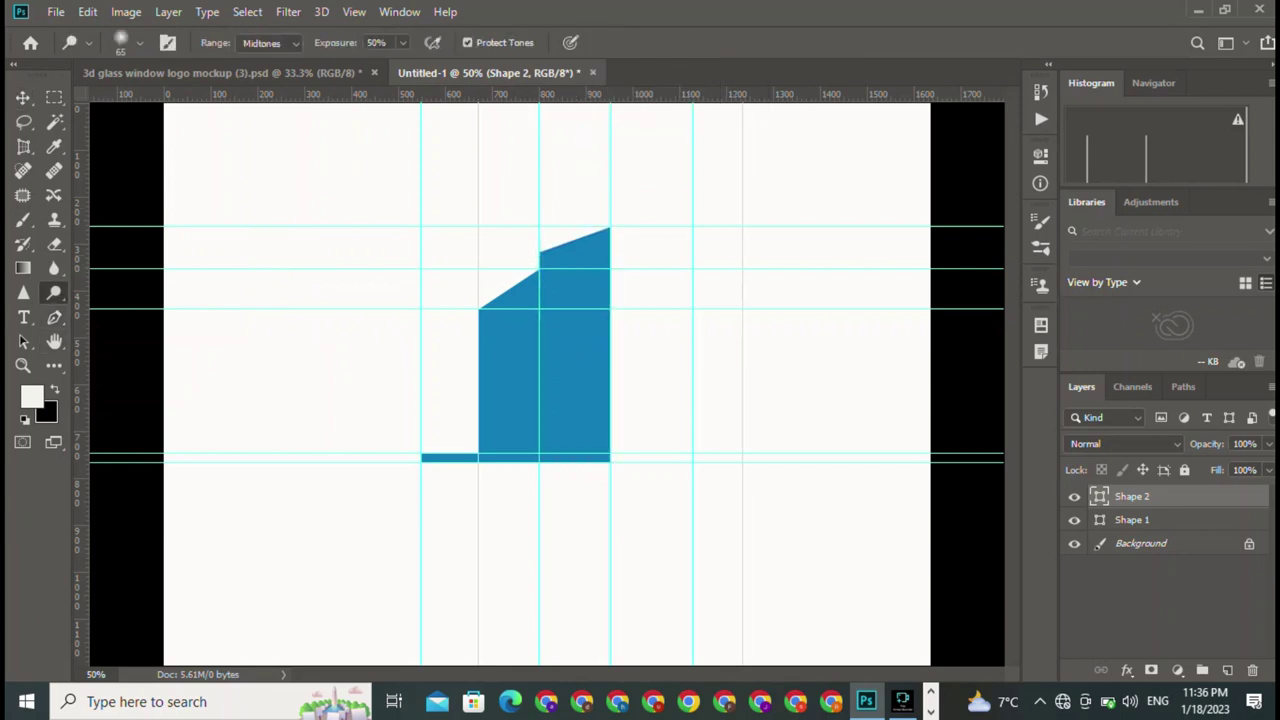
{"action": "left_click", "coordinate": [54, 317]}
{"action": "left_click", "coordinate": [587, 42]}
{"action": "left_click", "coordinate": [680, 138]}
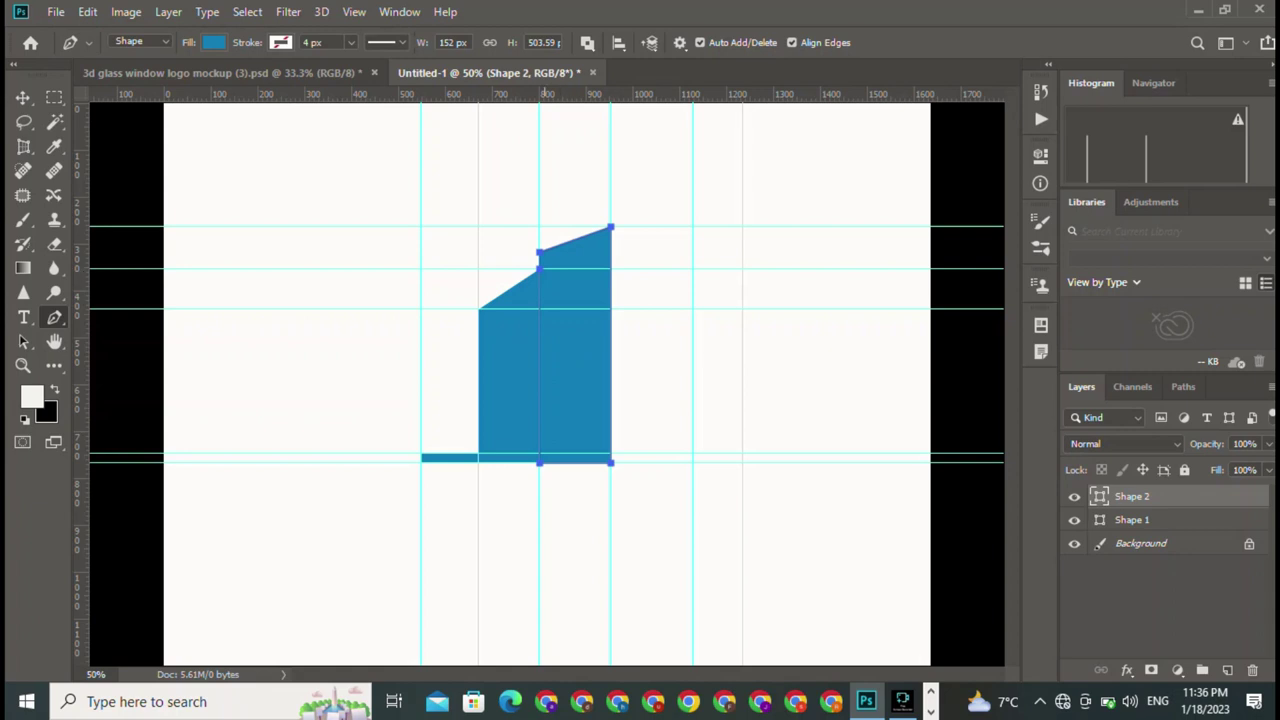
{"action": "left_click", "coordinate": [539, 462]}
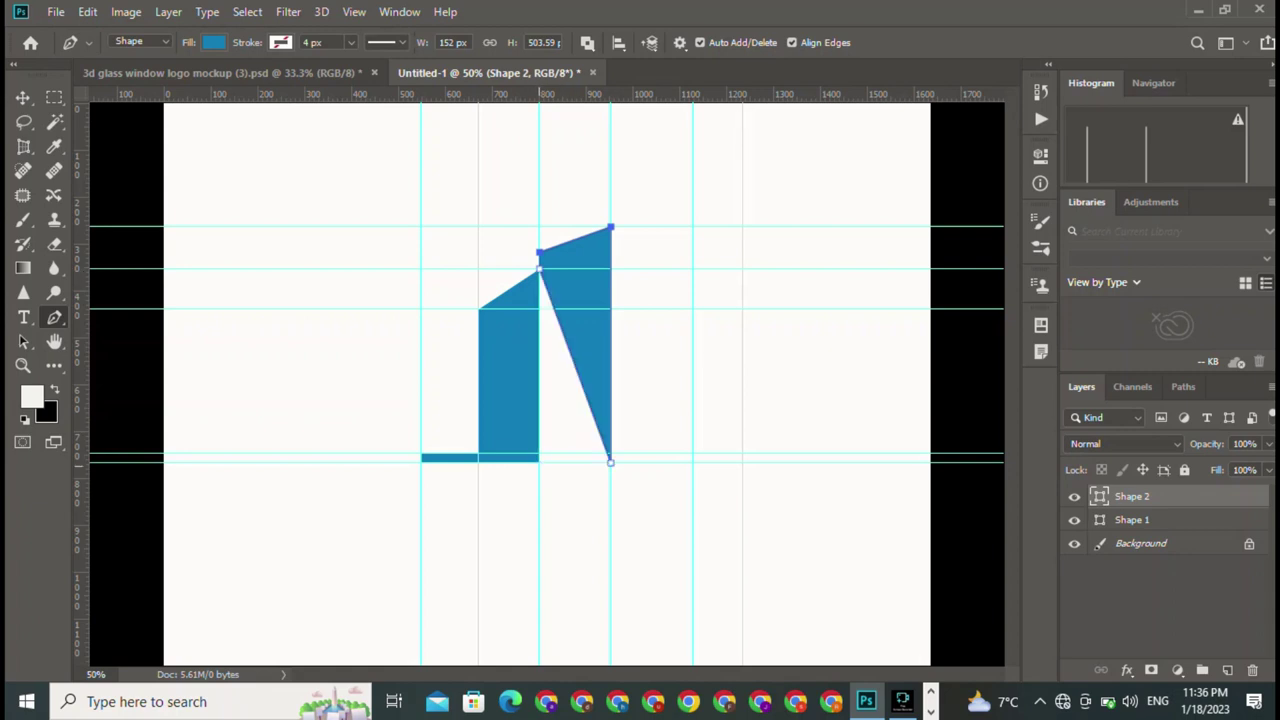
Step: Restore the deleted corner, then try and undo a curved edge and Subtract Front Shape
{"action": "key", "text": "ctrl+z"}
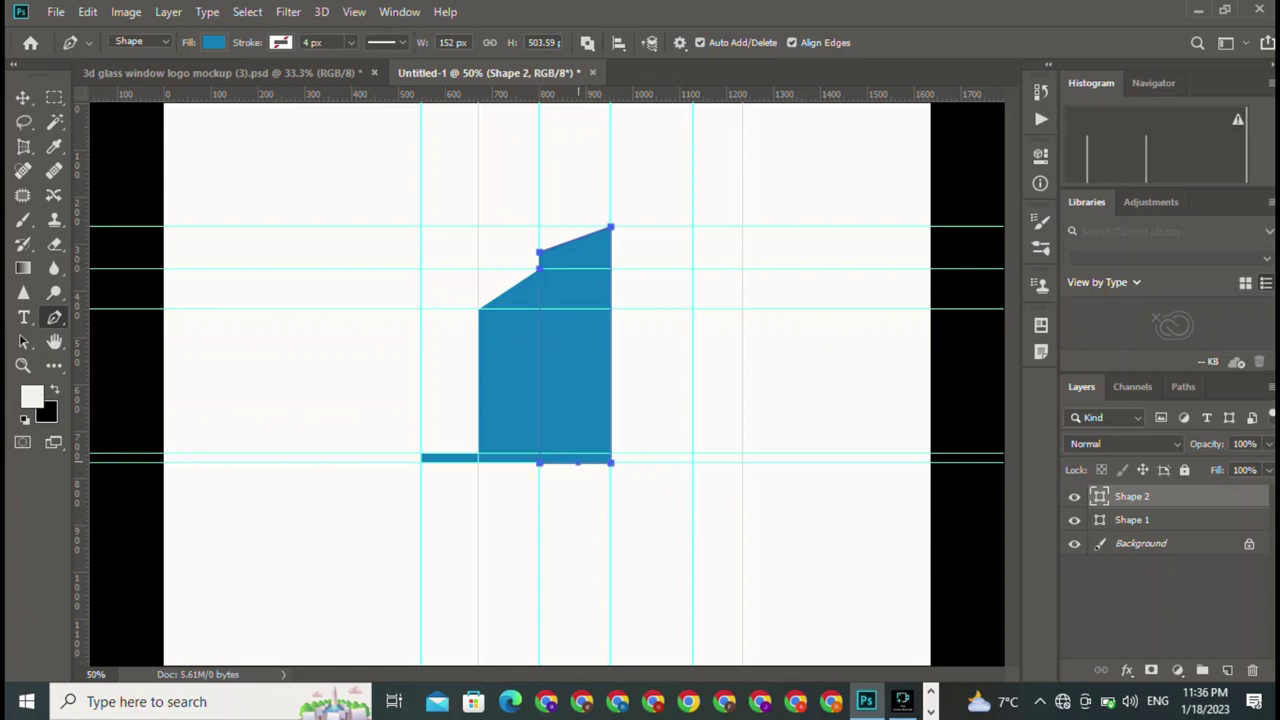
{"action": "left_click", "coordinate": [577, 462]}
{"action": "left_click_drag", "start_coordinate": [539, 462], "coordinate": [477, 462]}
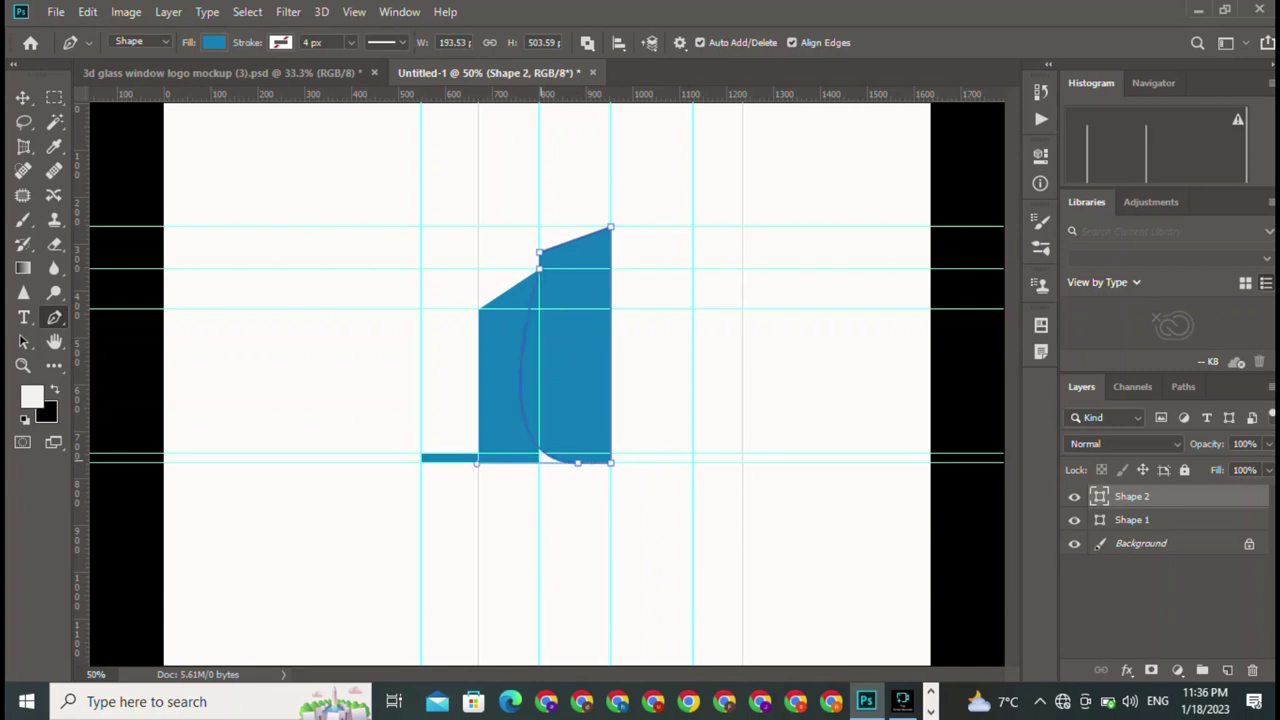
{"action": "key", "text": "ctrl+z"}
{"action": "key", "text": "ctrl+z"}
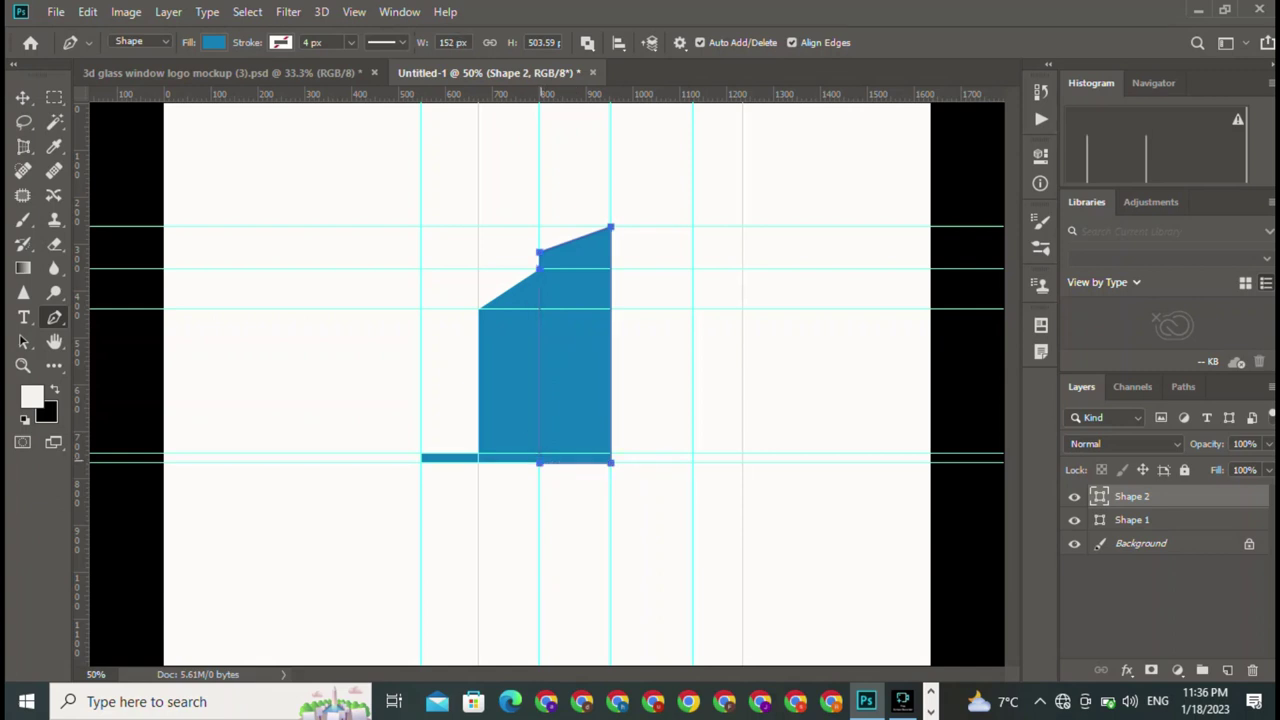
{"action": "left_click", "coordinate": [587, 42]}
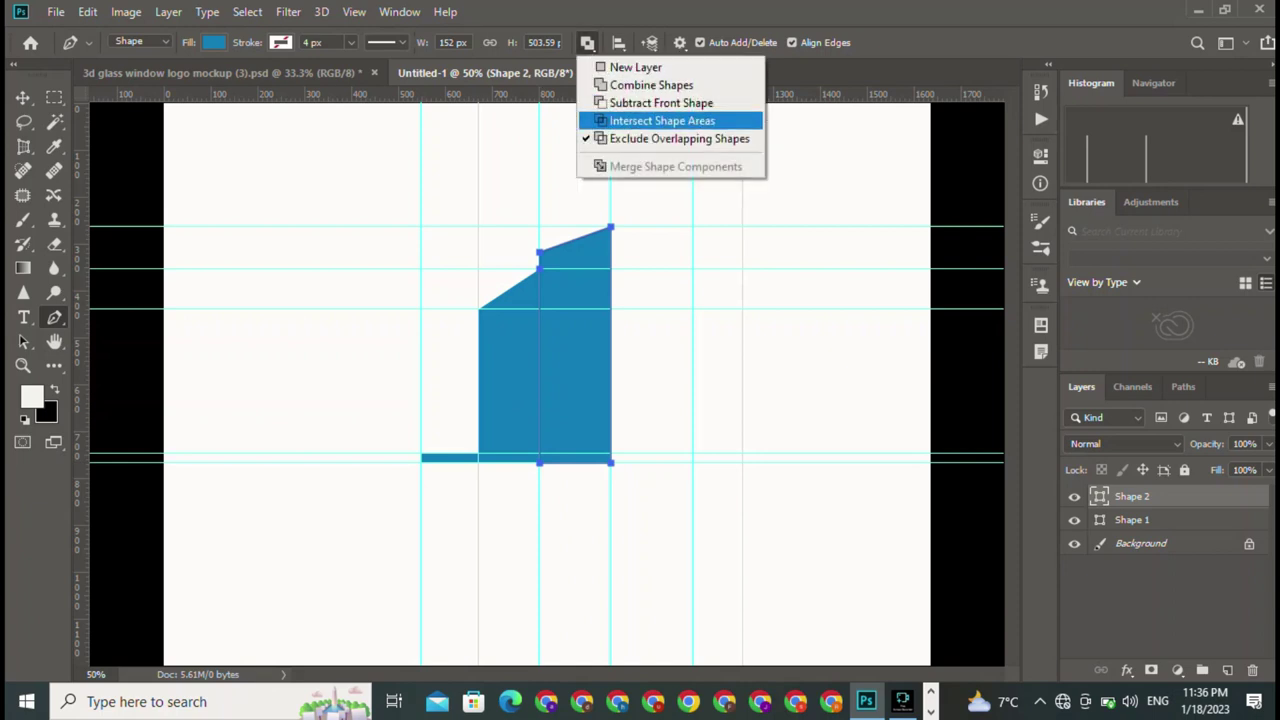
{"action": "left_click", "coordinate": [660, 103]}
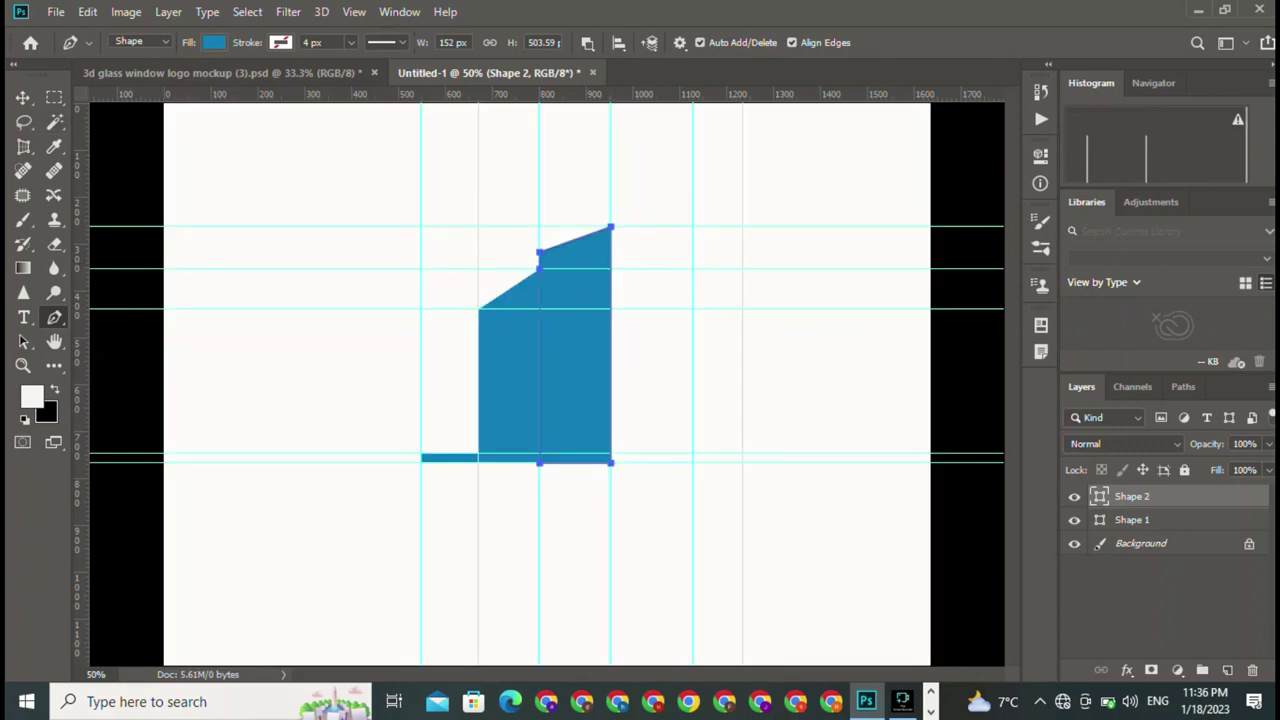
{"action": "key", "text": "v"}
Step: Reselect the second blue block and nudge it back flush against the first
{"action": "left_click", "coordinate": [452, 352]}
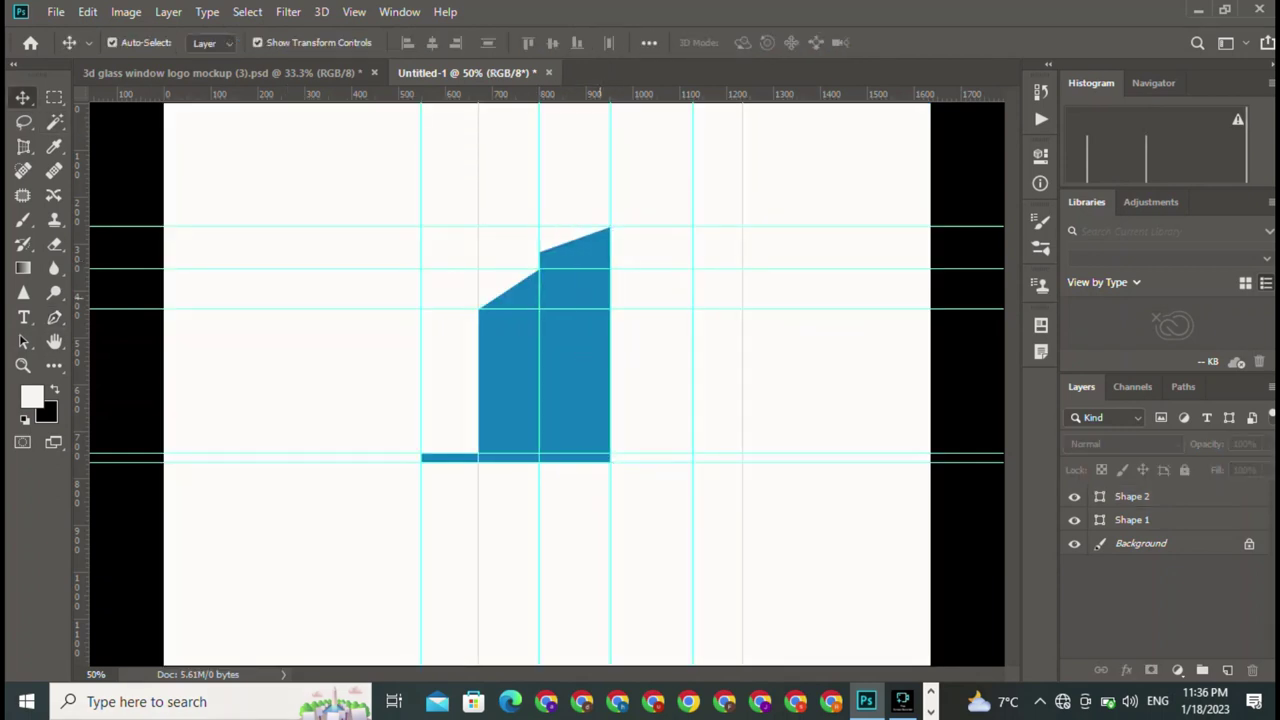
{"action": "left_click", "coordinate": [560, 380]}
{"action": "left_click", "coordinate": [452, 352]}
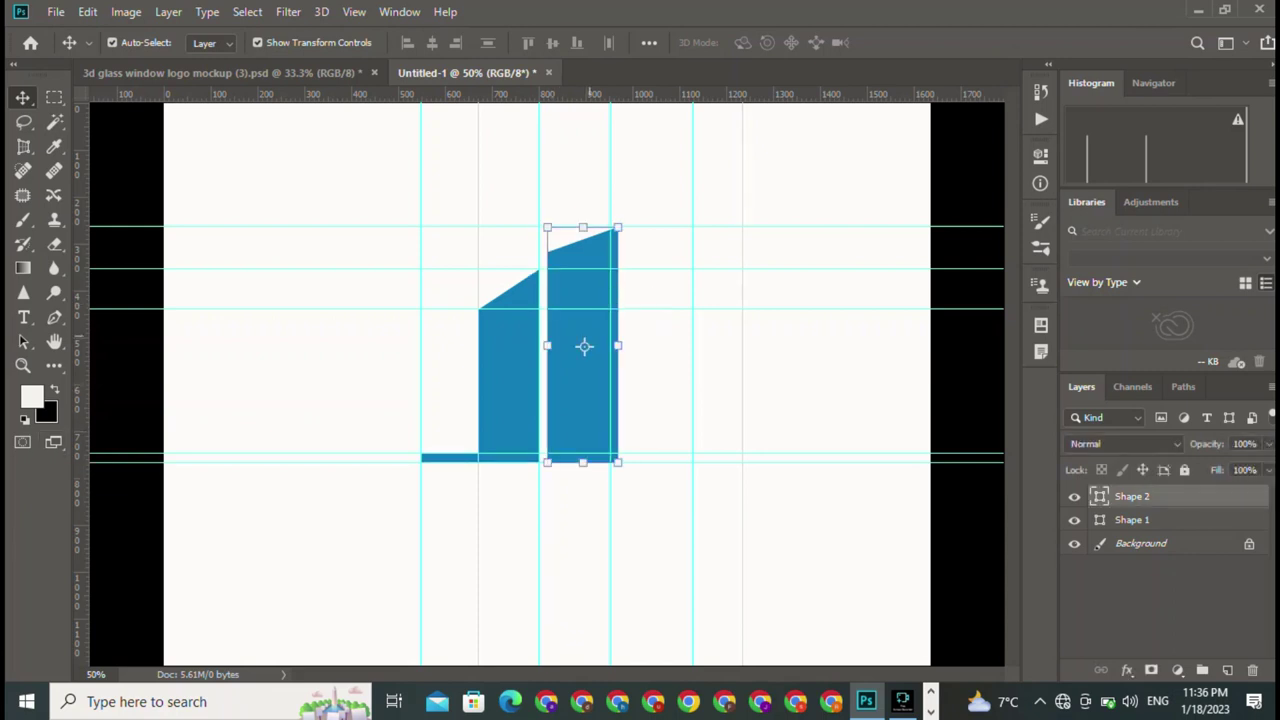
{"action": "left_click_drag", "start_coordinate": [583, 346], "coordinate": [569, 346]}
{"action": "key", "text": "p"}
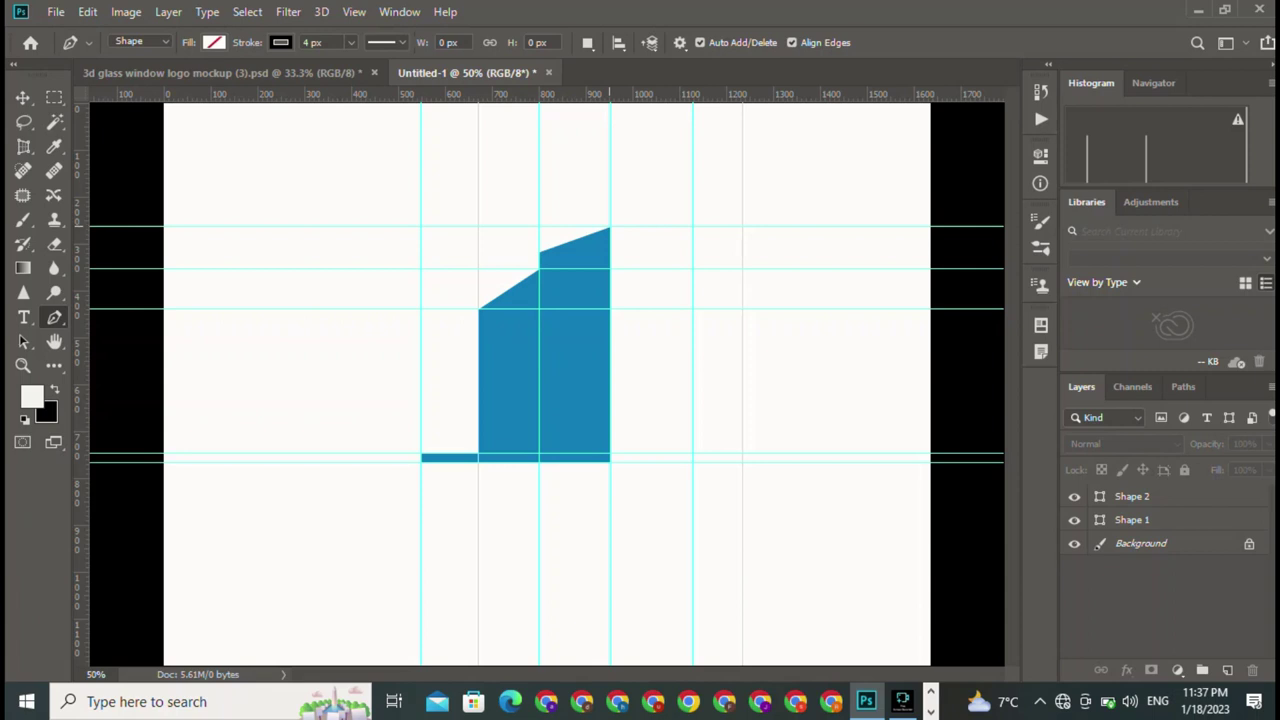
Step: Outline a third, tallest slanted-top block flush right of the second block
{"action": "left_click", "coordinate": [610, 228]}
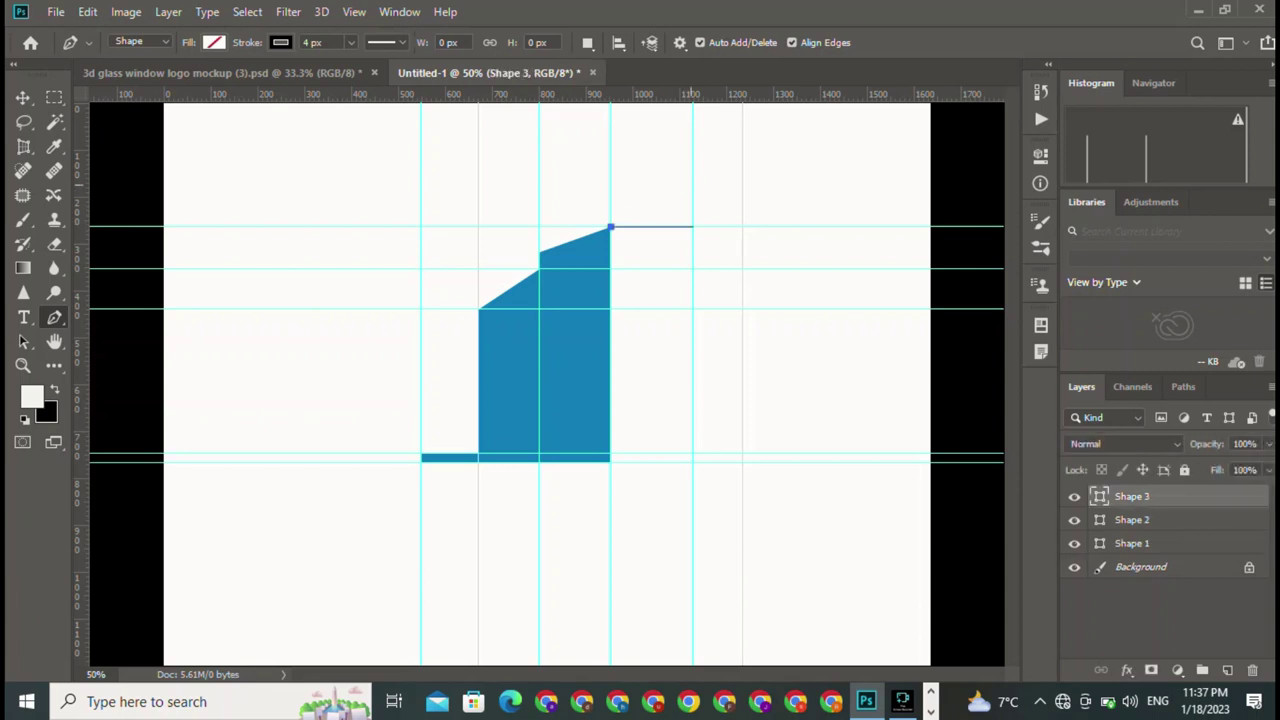
{"action": "left_click", "coordinate": [693, 176]}
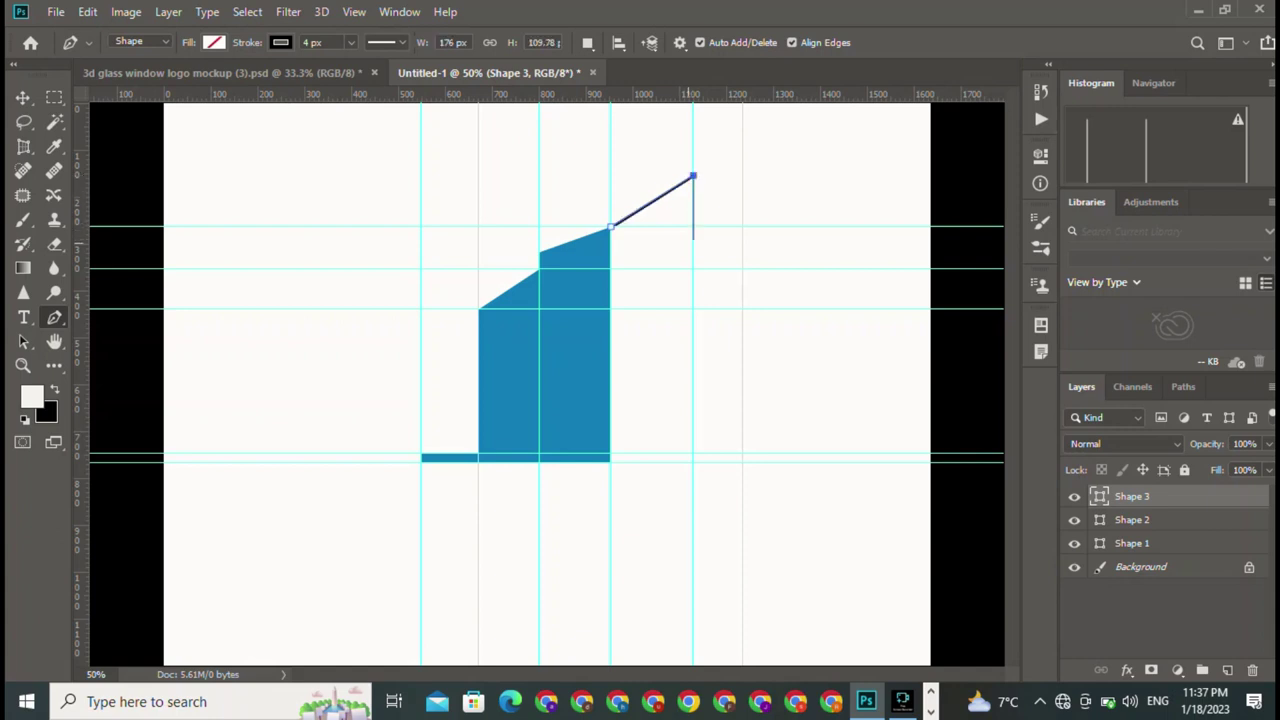
{"action": "key", "text": "ctrl+z"}
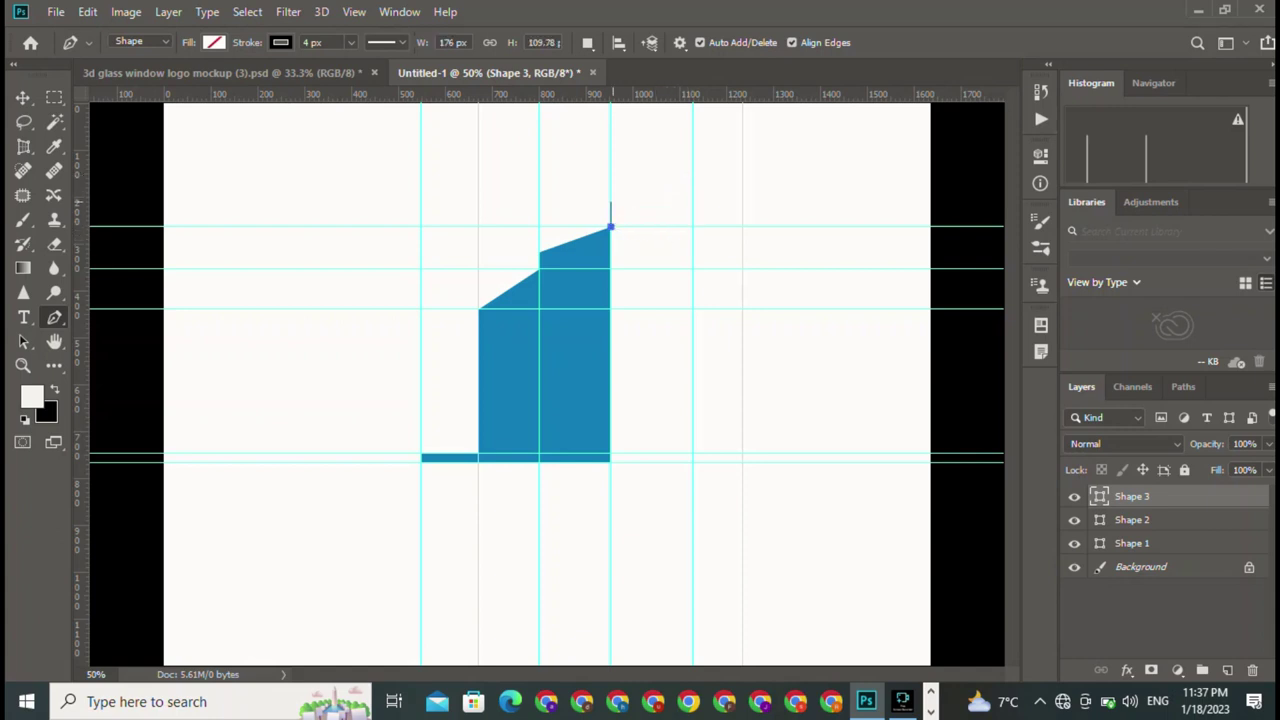
{"action": "left_click", "coordinate": [610, 207]}
{"action": "left_click", "coordinate": [693, 178]}
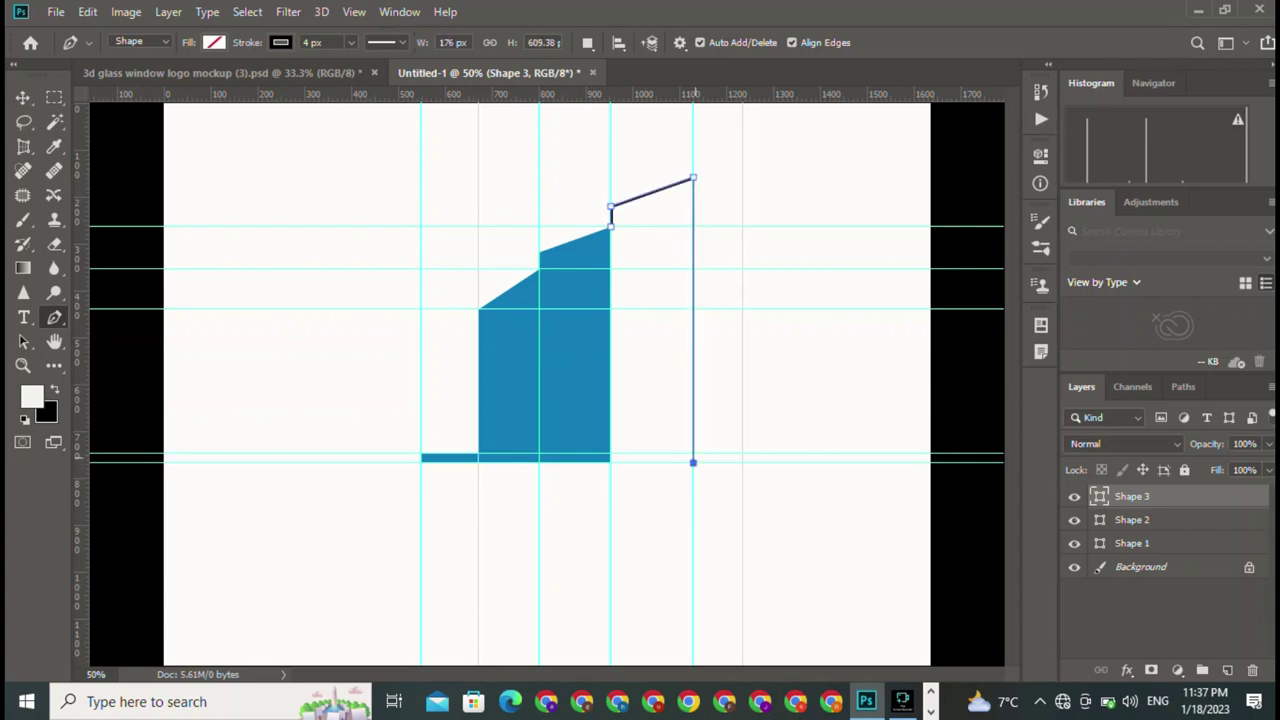
{"action": "left_click", "coordinate": [693, 462]}
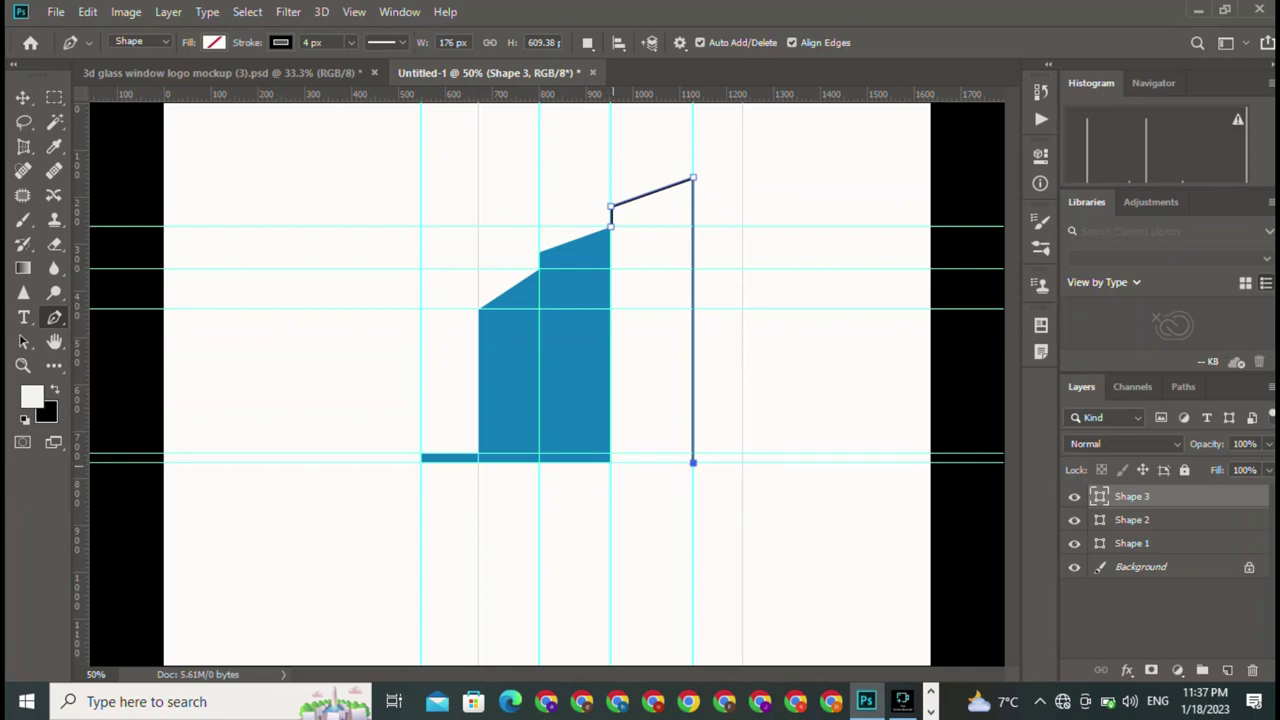
{"action": "left_click", "coordinate": [610, 462]}
{"action": "left_click", "coordinate": [611, 228]}
Step: Fill the third block with blue and no stroke, then deselect it
{"action": "left_click", "coordinate": [213, 42]}
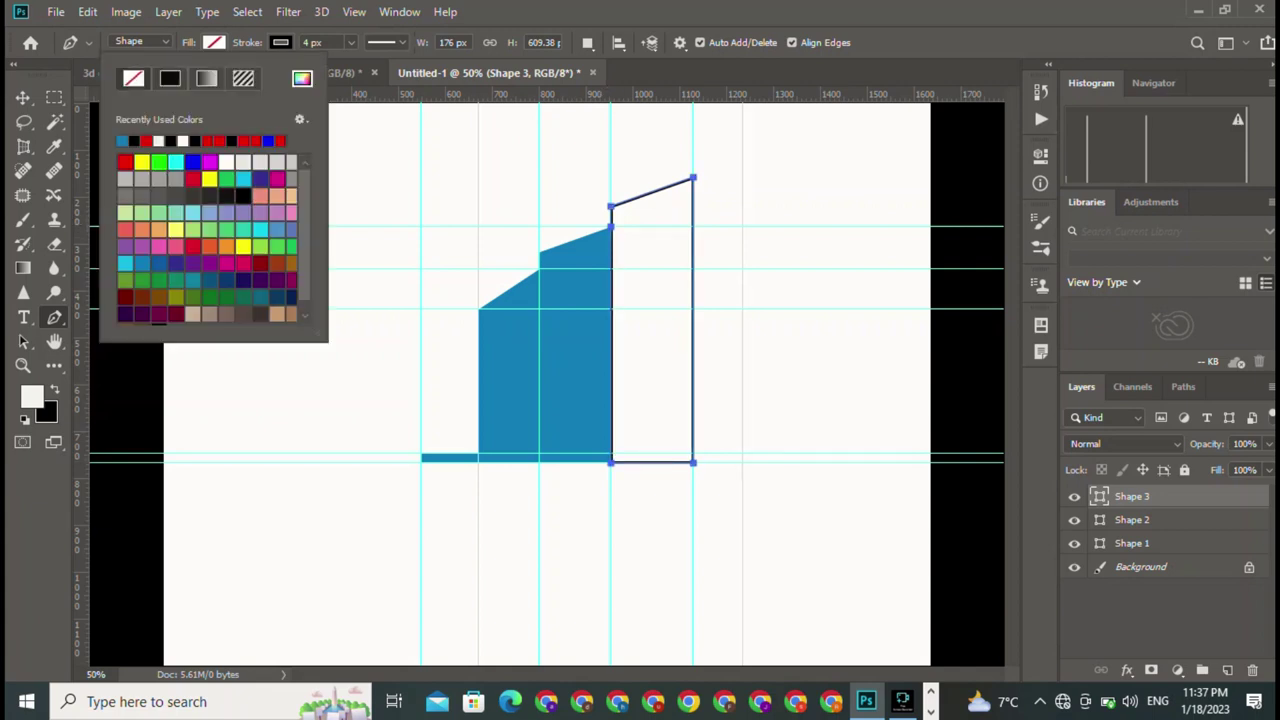
{"action": "left_click", "coordinate": [122, 140]}
{"action": "left_click", "coordinate": [280, 42]}
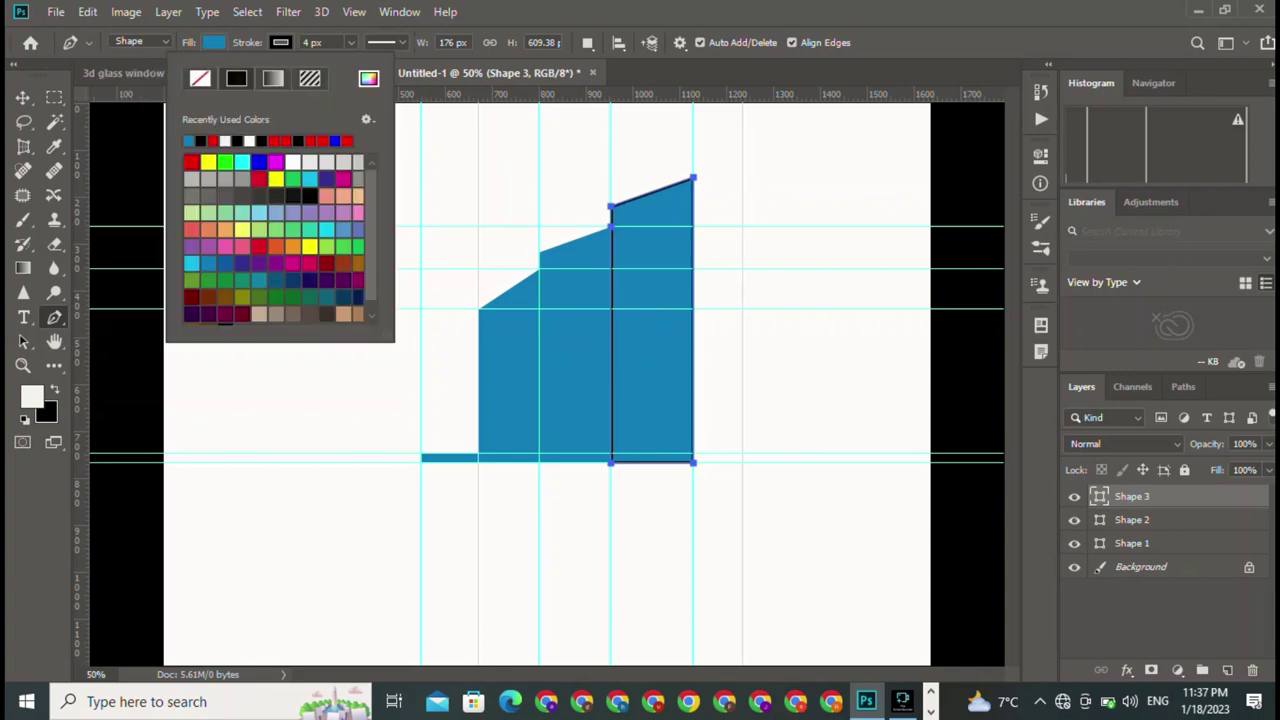
{"action": "left_click", "coordinate": [200, 78]}
{"action": "left_click", "coordinate": [22, 97]}
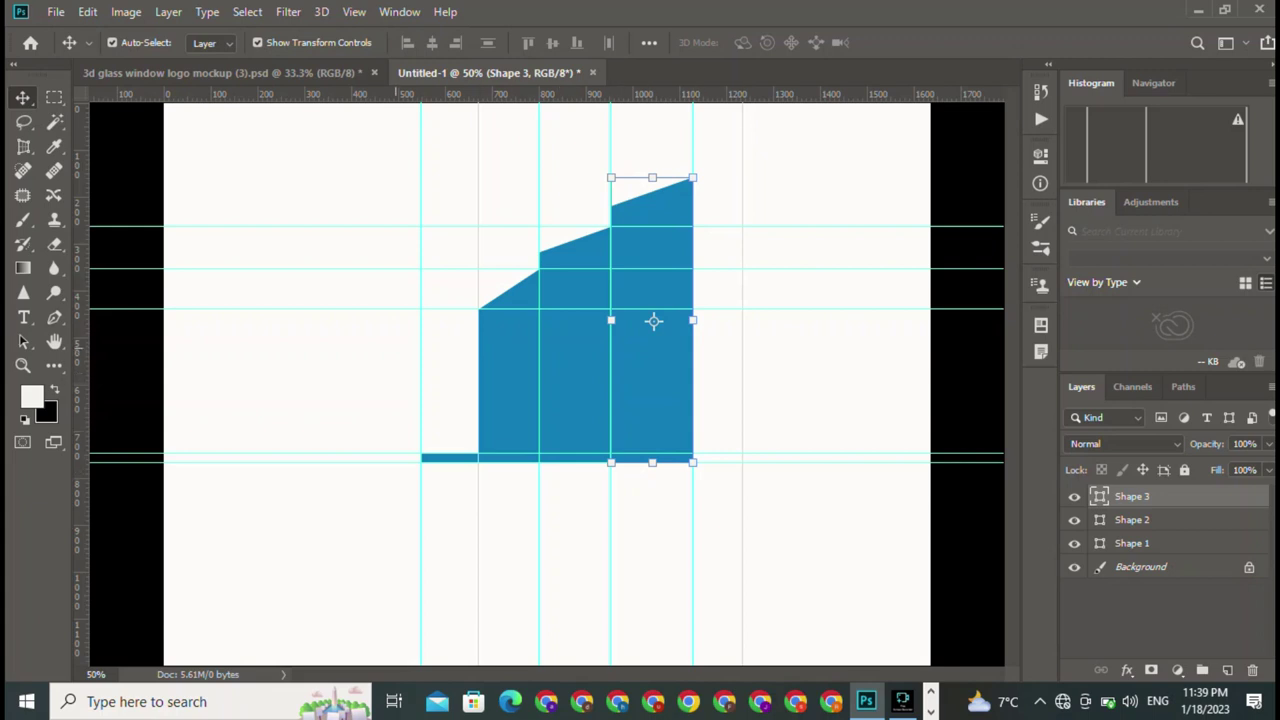
{"action": "left_click_drag", "start_coordinate": [653, 321], "coordinate": [671, 321]}
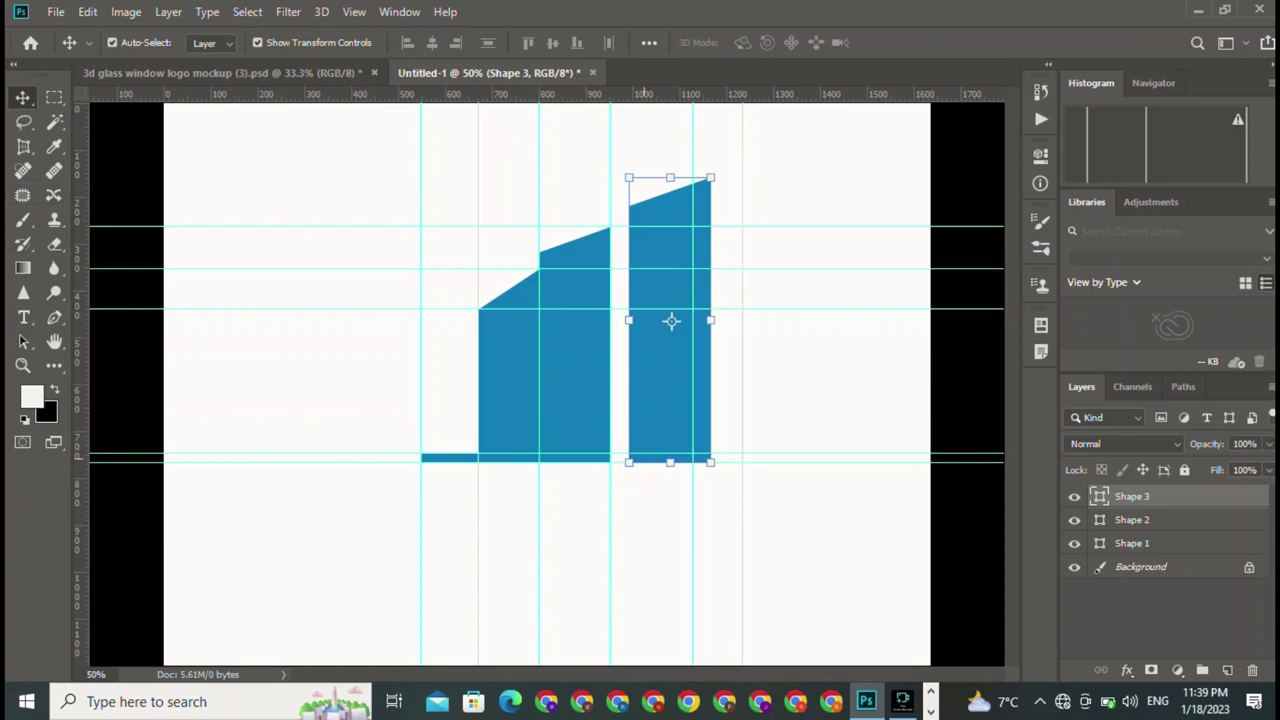
{"action": "key", "text": "p"}
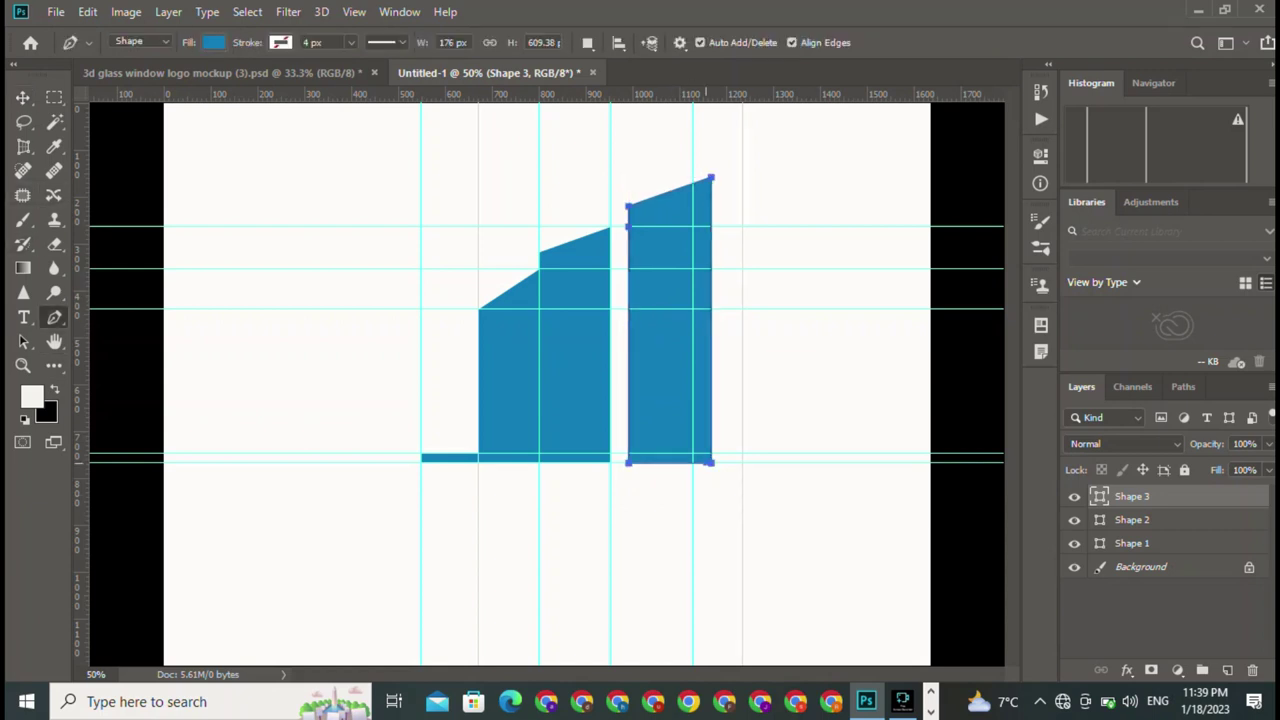
{"action": "left_click", "coordinate": [711, 462]}
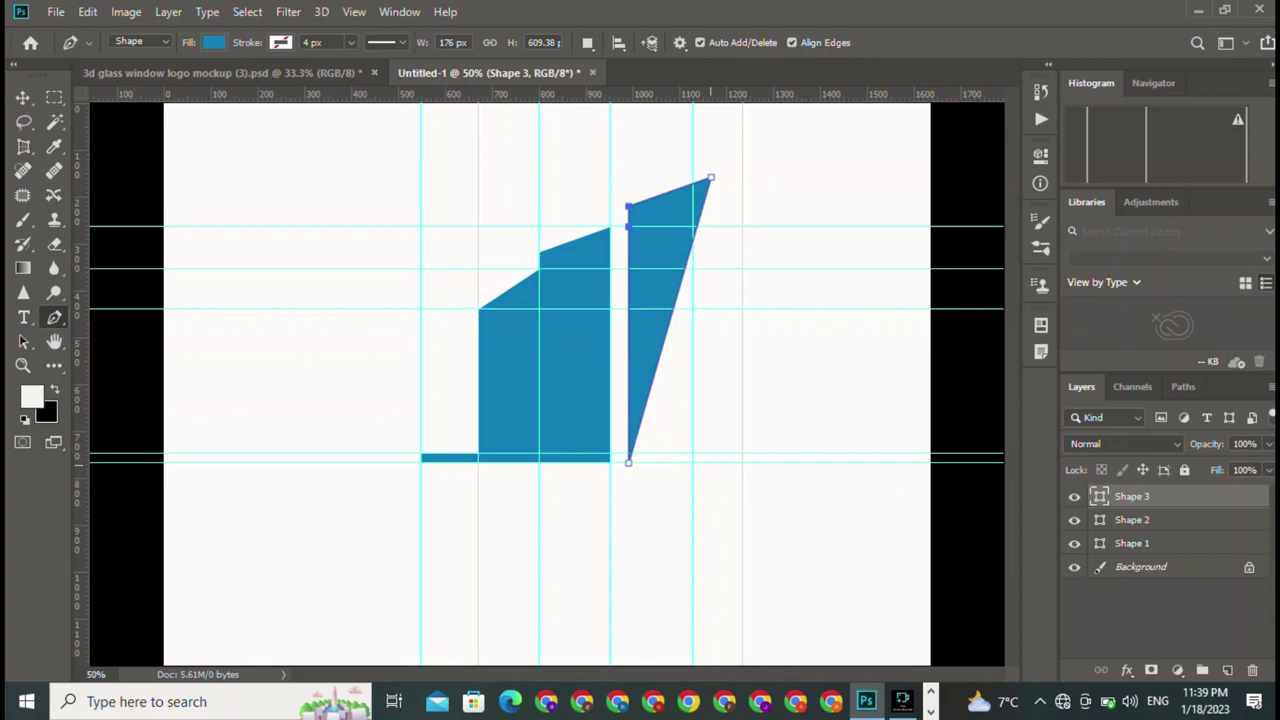
{"action": "key", "text": "ctrl+z"}
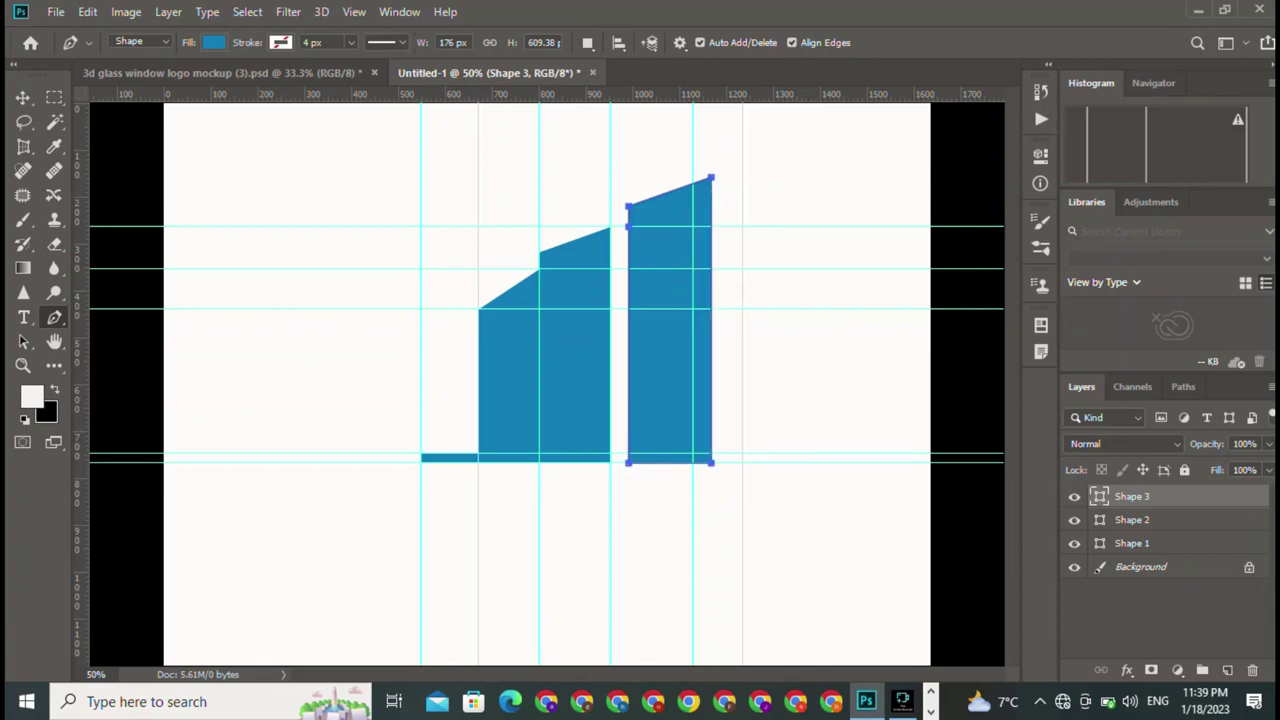
{"action": "left_click", "coordinate": [587, 42]}
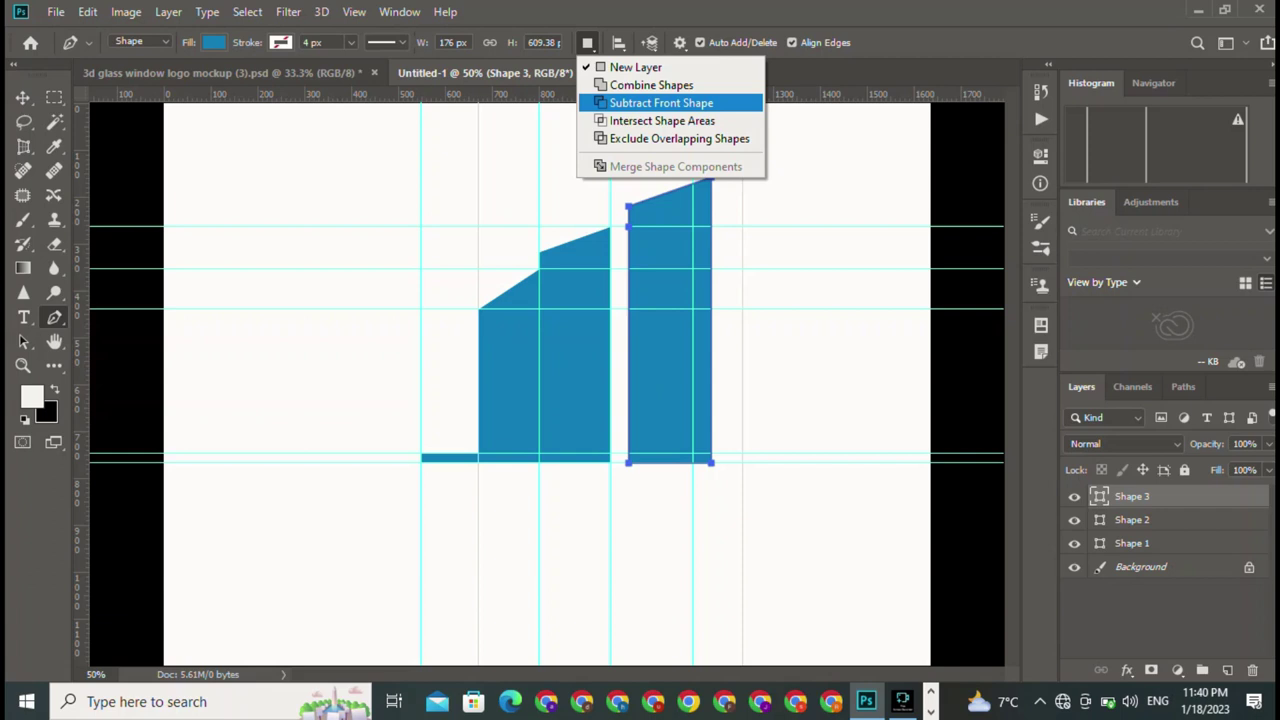
{"action": "left_click", "coordinate": [660, 103]}
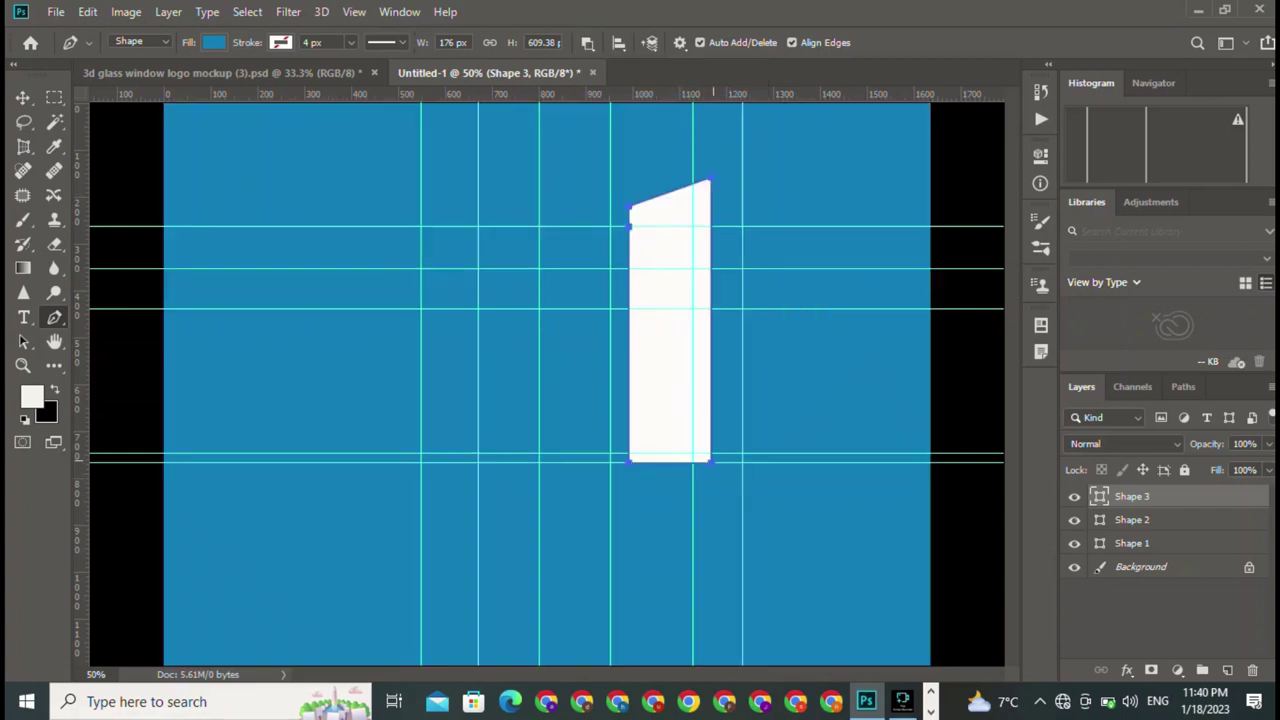
{"action": "left_click", "coordinate": [710, 462]}
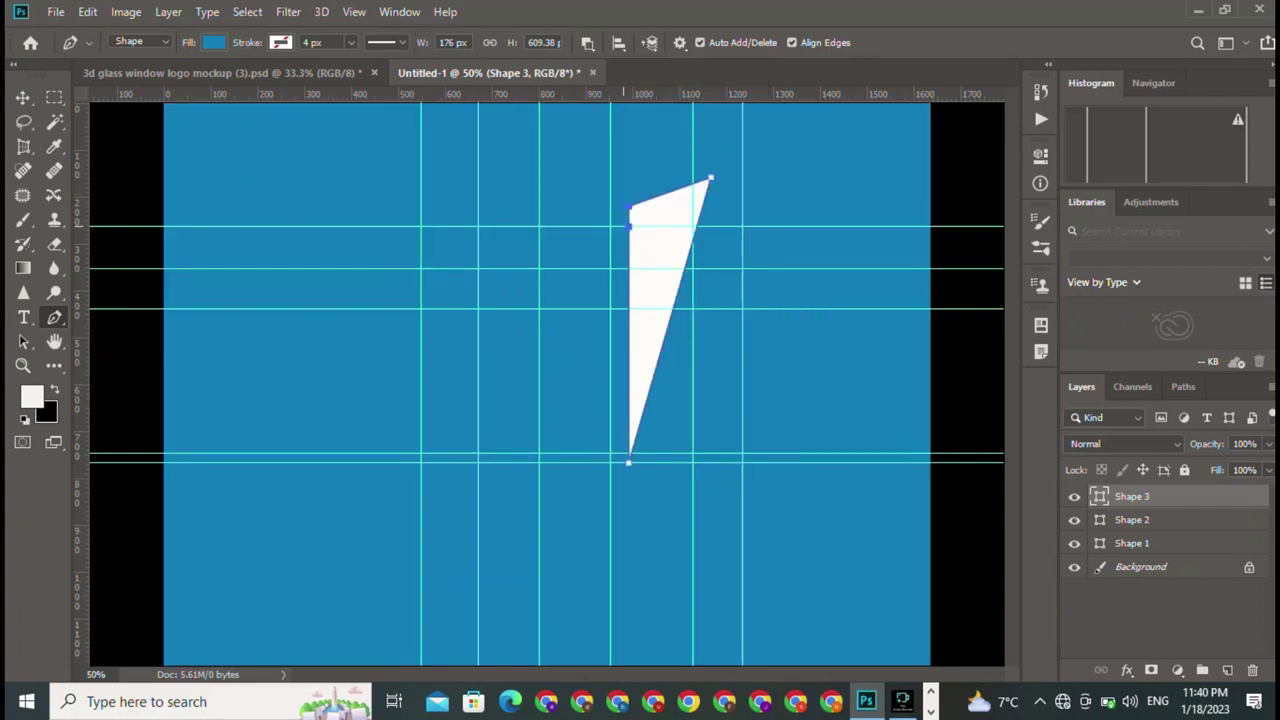
{"action": "left_click", "coordinate": [629, 228]}
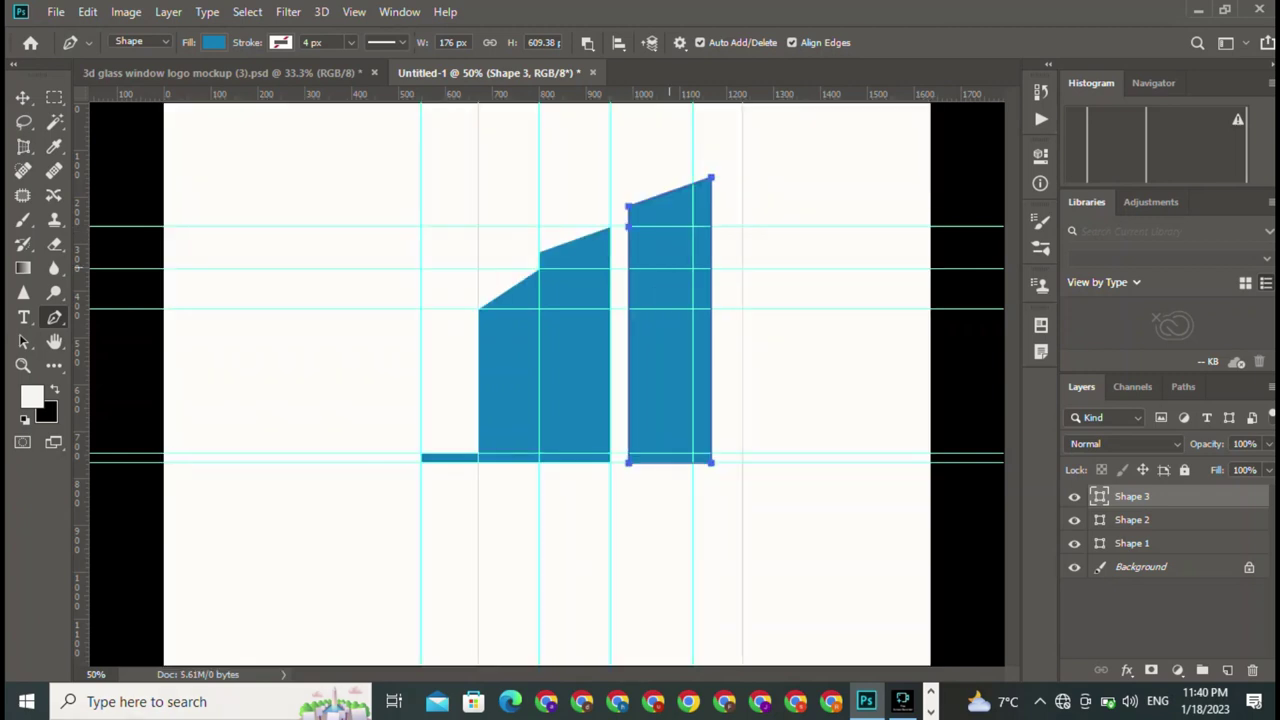
{"action": "left_click", "coordinate": [587, 42]}
{"action": "left_click", "coordinate": [620, 66]}
{"action": "right_click", "coordinate": [54, 317]}
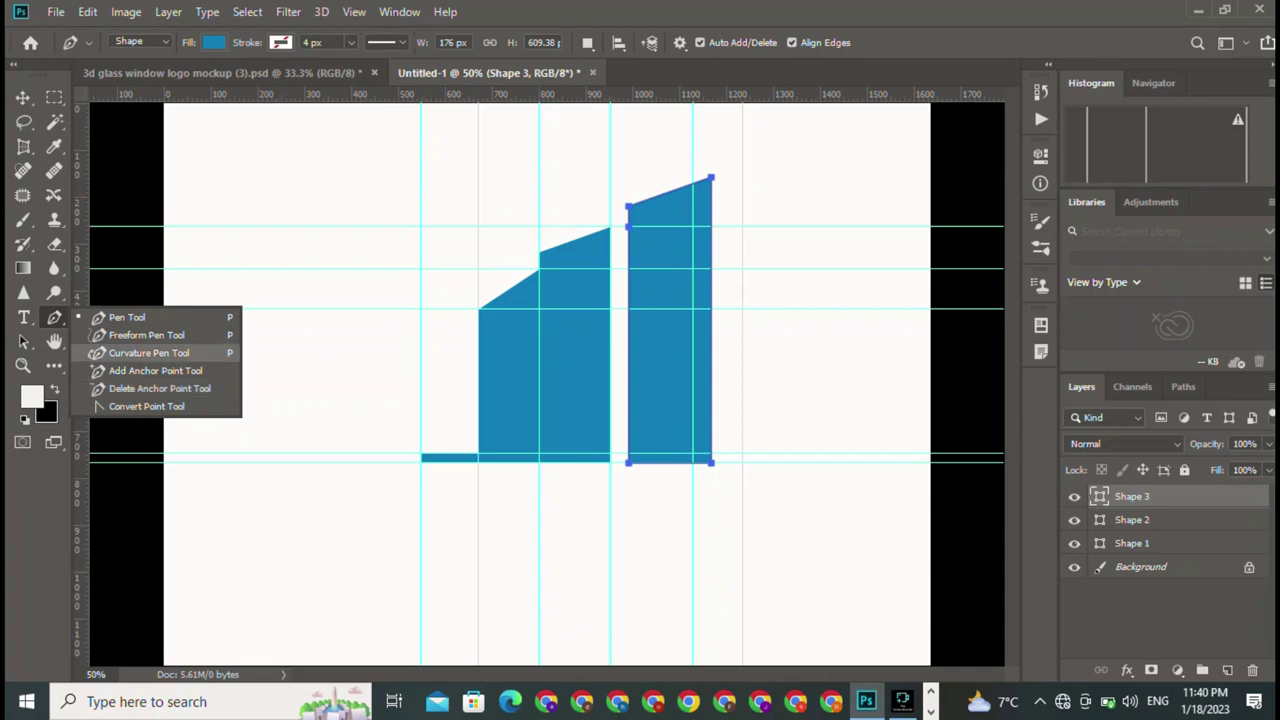
Step: Select the Background Eraser and rasterize the right blue bar's shape layer
{"action": "left_click", "coordinate": [148, 353]}
{"action": "left_click", "coordinate": [54, 244]}
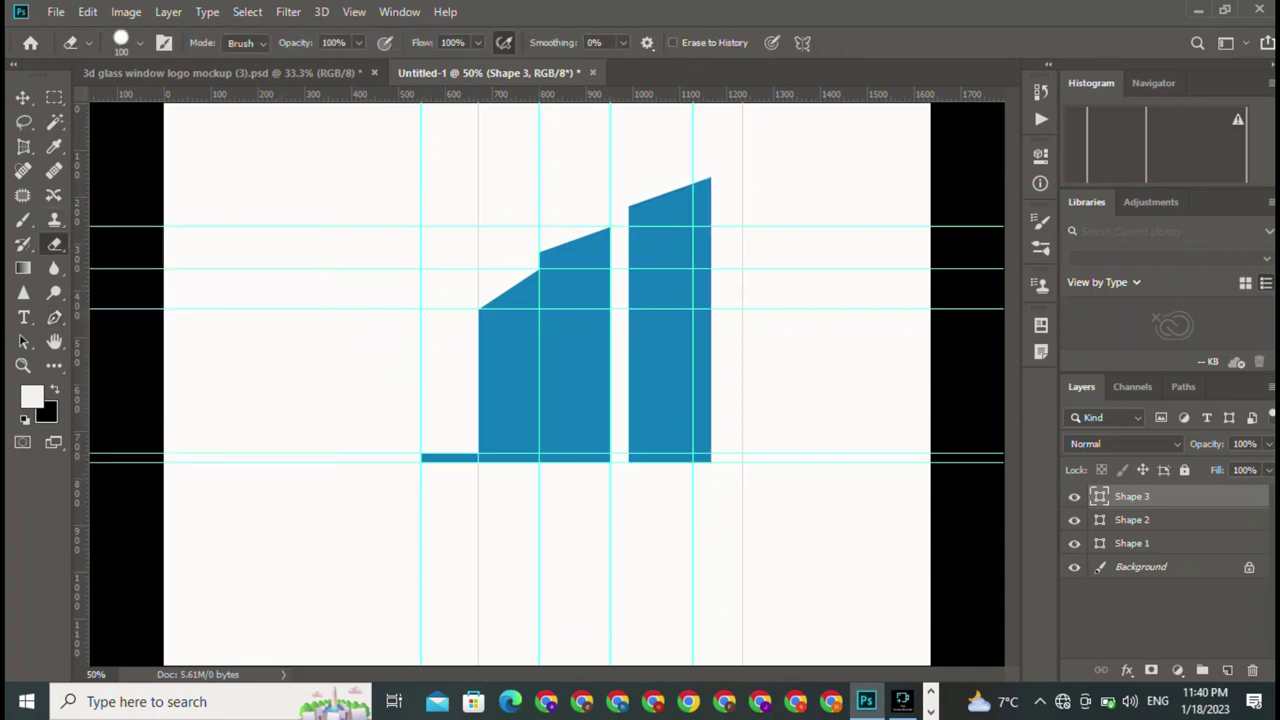
{"action": "right_click", "coordinate": [54, 244]}
{"action": "left_click", "coordinate": [159, 261]}
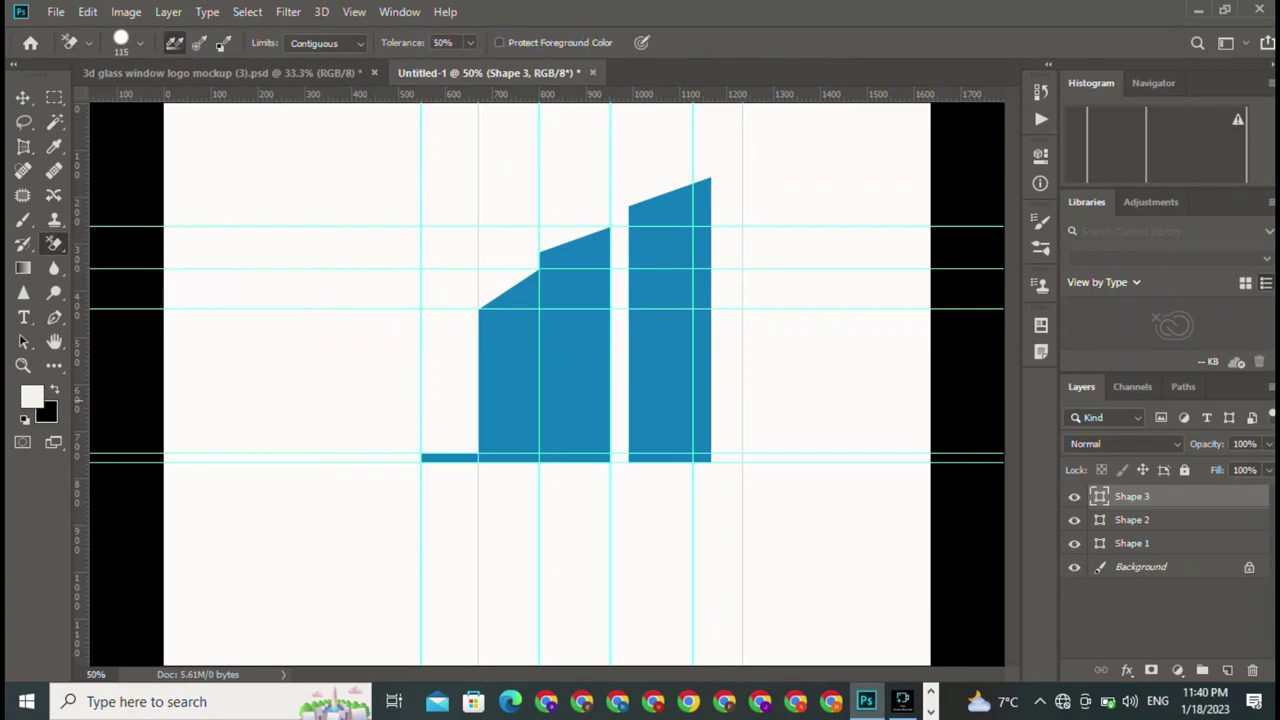
{"action": "right_click", "coordinate": [1172, 496]}
{"action": "left_click", "coordinate": [1000, 284]}
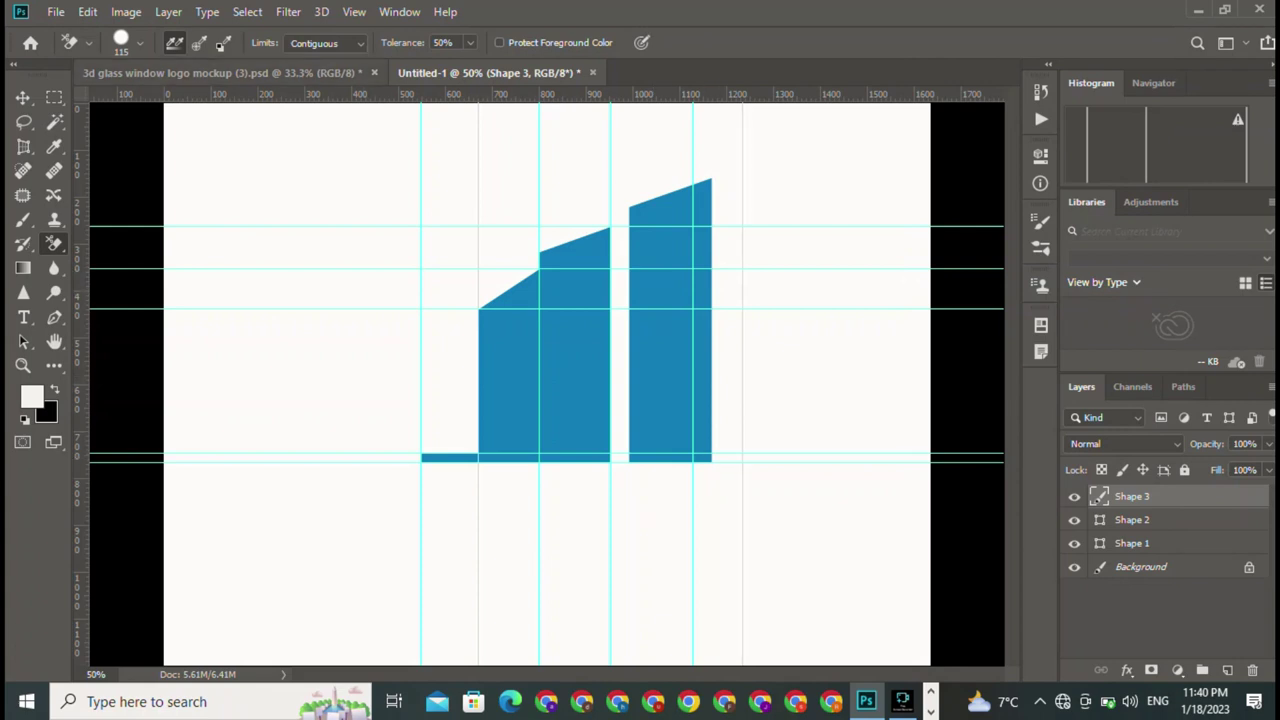
Step: Widen the eraser spacing and erase round bites from the bar's lower edge
{"action": "left_click", "coordinate": [140, 43]}
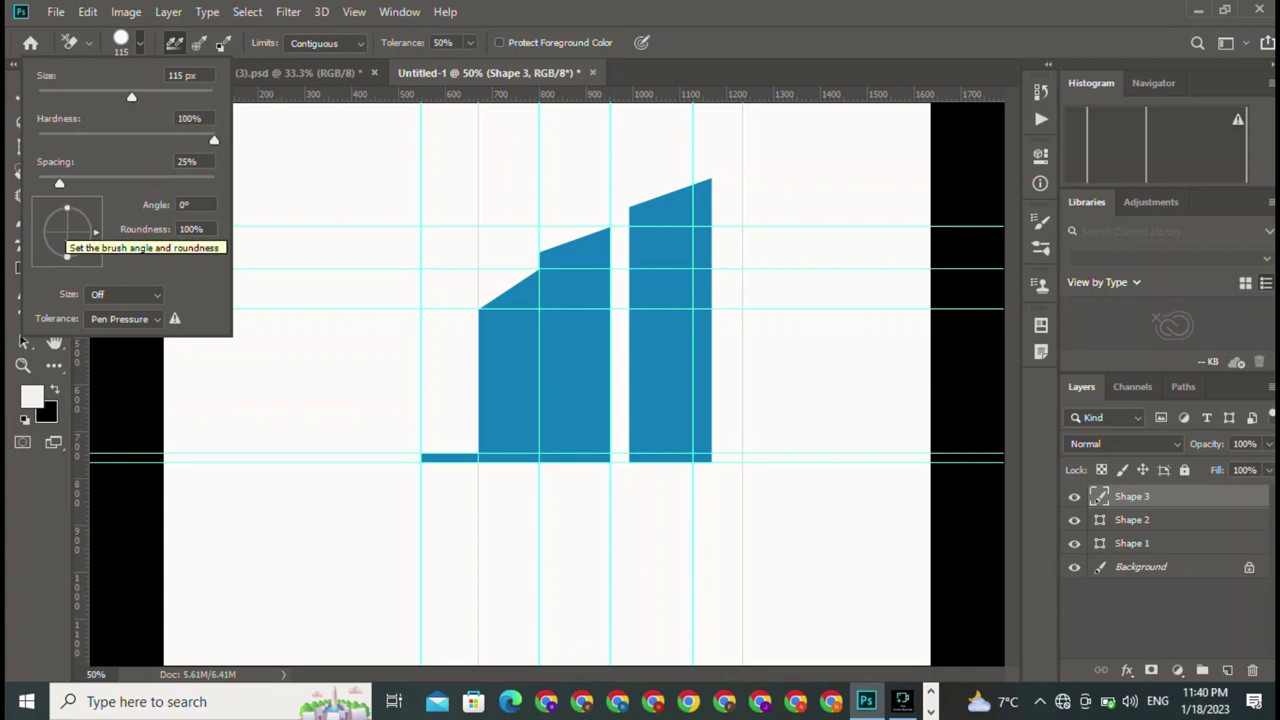
{"action": "left_click_drag", "start_coordinate": [59, 183], "coordinate": [205, 183]}
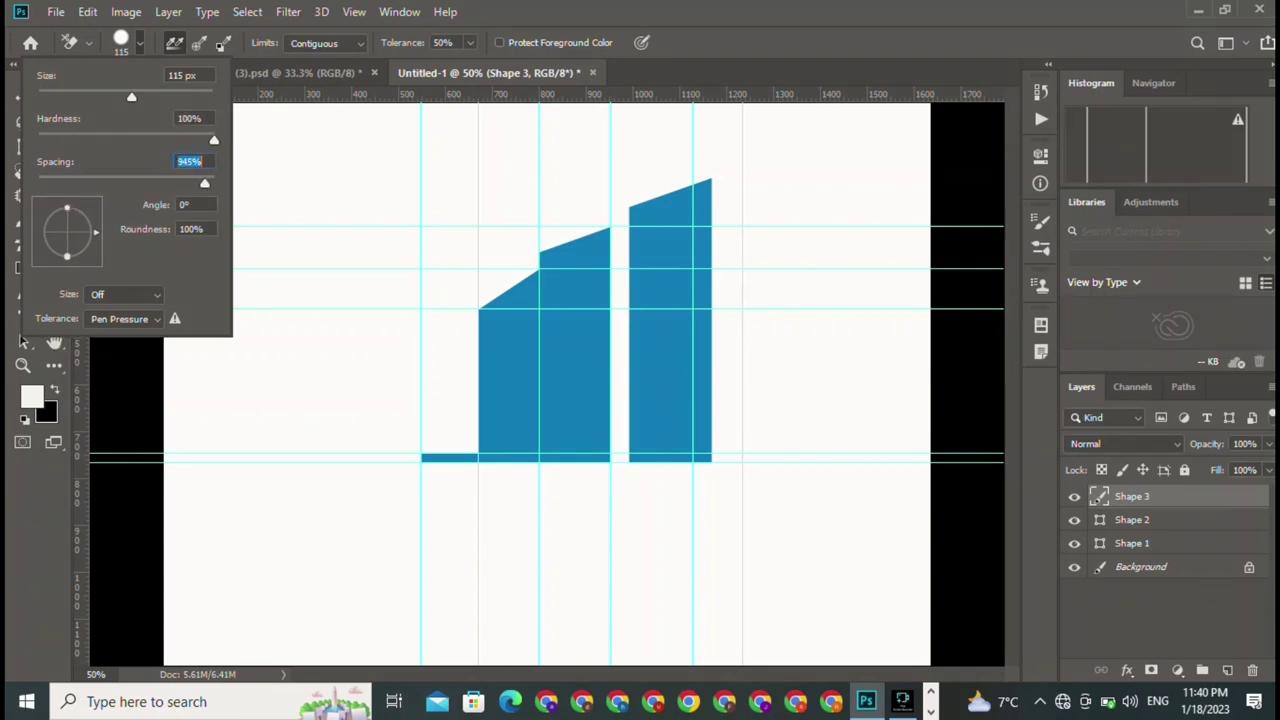
{"action": "key", "text": "Return"}
{"action": "left_click", "coordinate": [640, 436]}
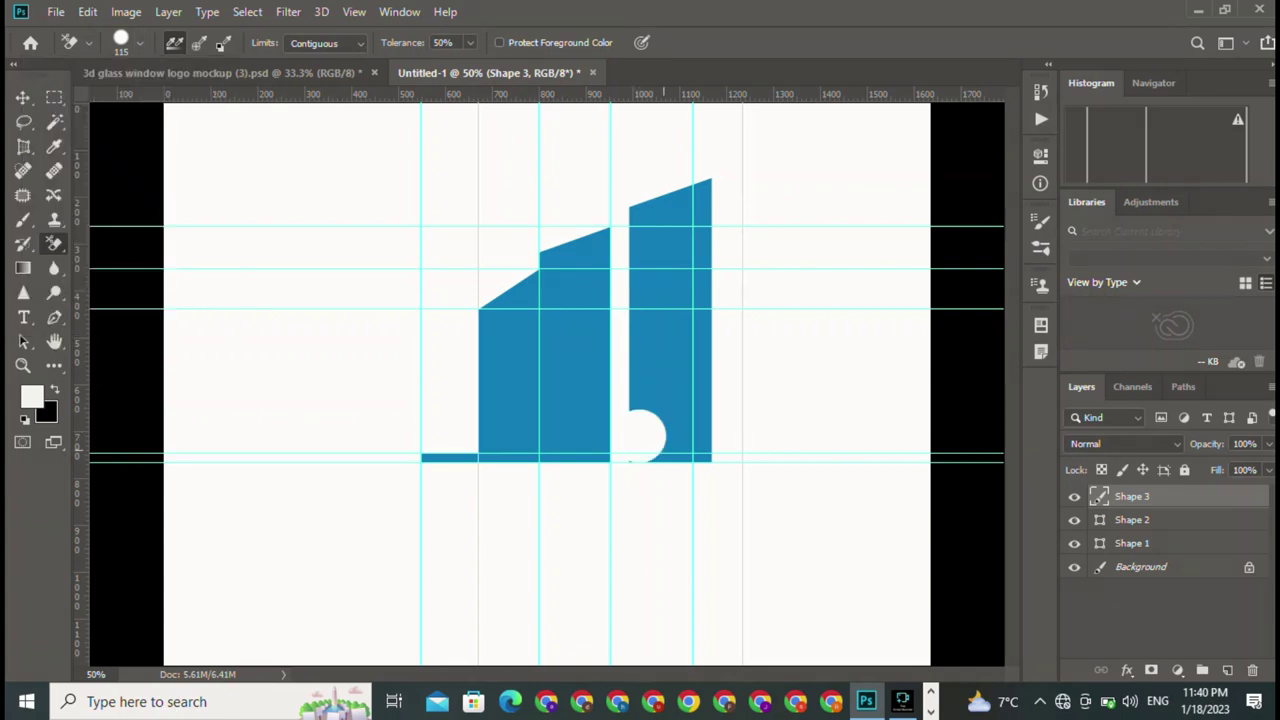
{"action": "left_click", "coordinate": [662, 448]}
{"action": "left_click", "coordinate": [693, 441]}
{"action": "left_click", "coordinate": [652, 404]}
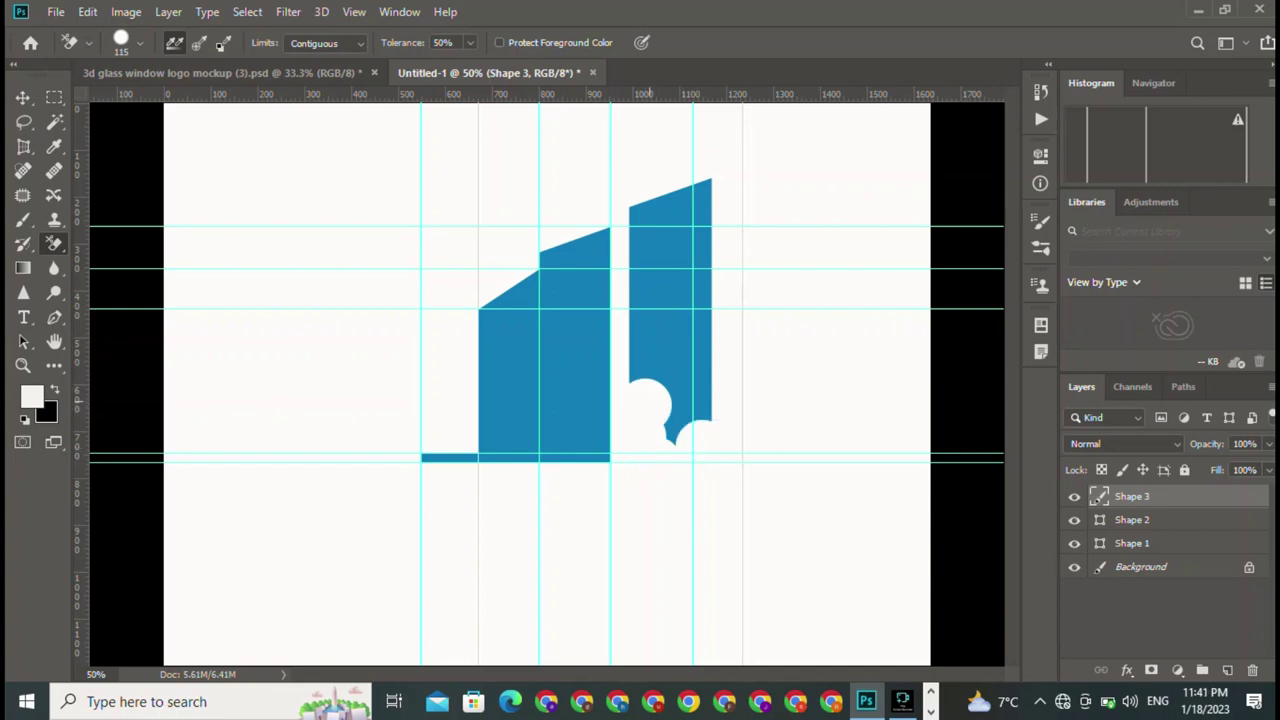
{"action": "left_click", "coordinate": [648, 370]}
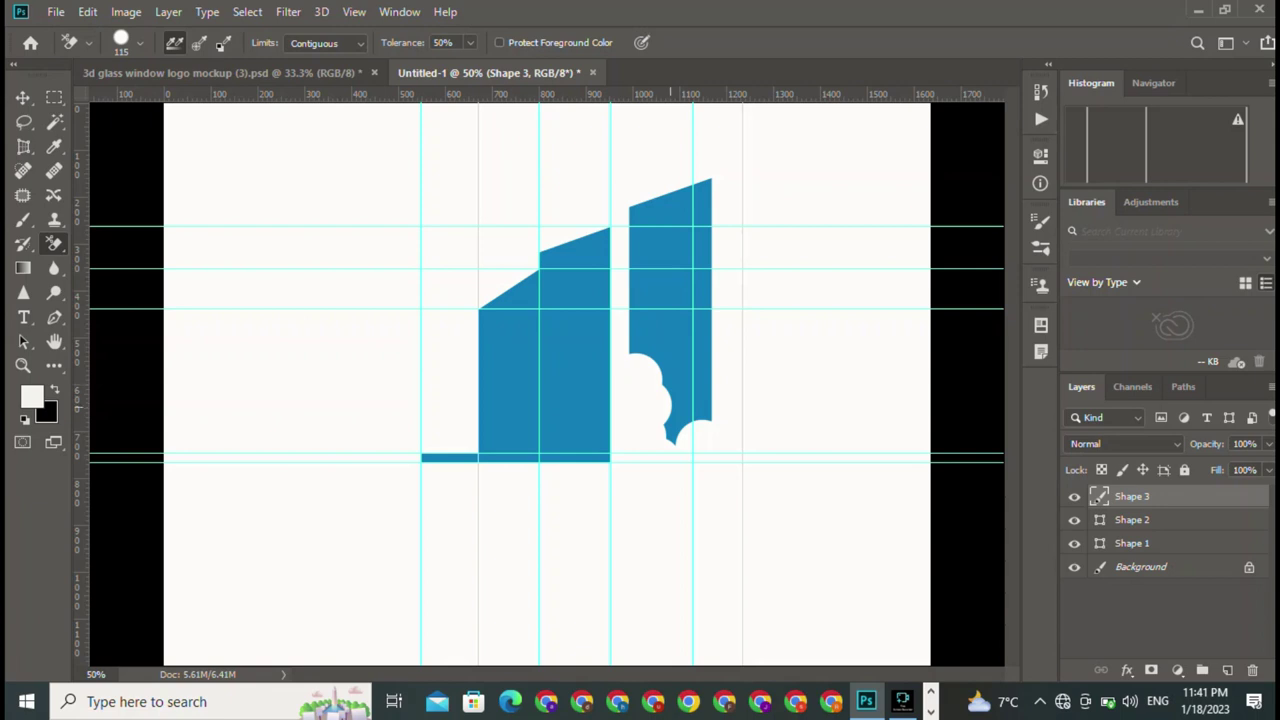
{"action": "left_click", "coordinate": [674, 444]}
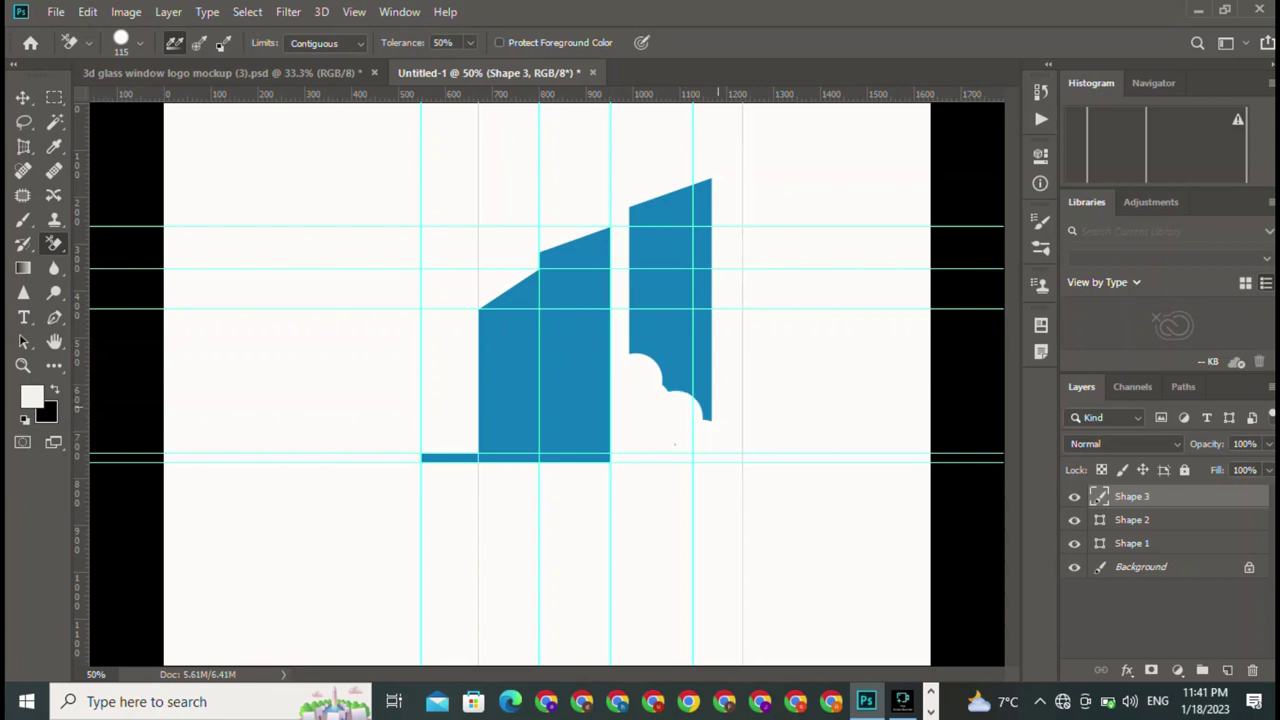
{"action": "left_click", "coordinate": [704, 420]}
{"action": "left_click", "coordinate": [692, 386]}
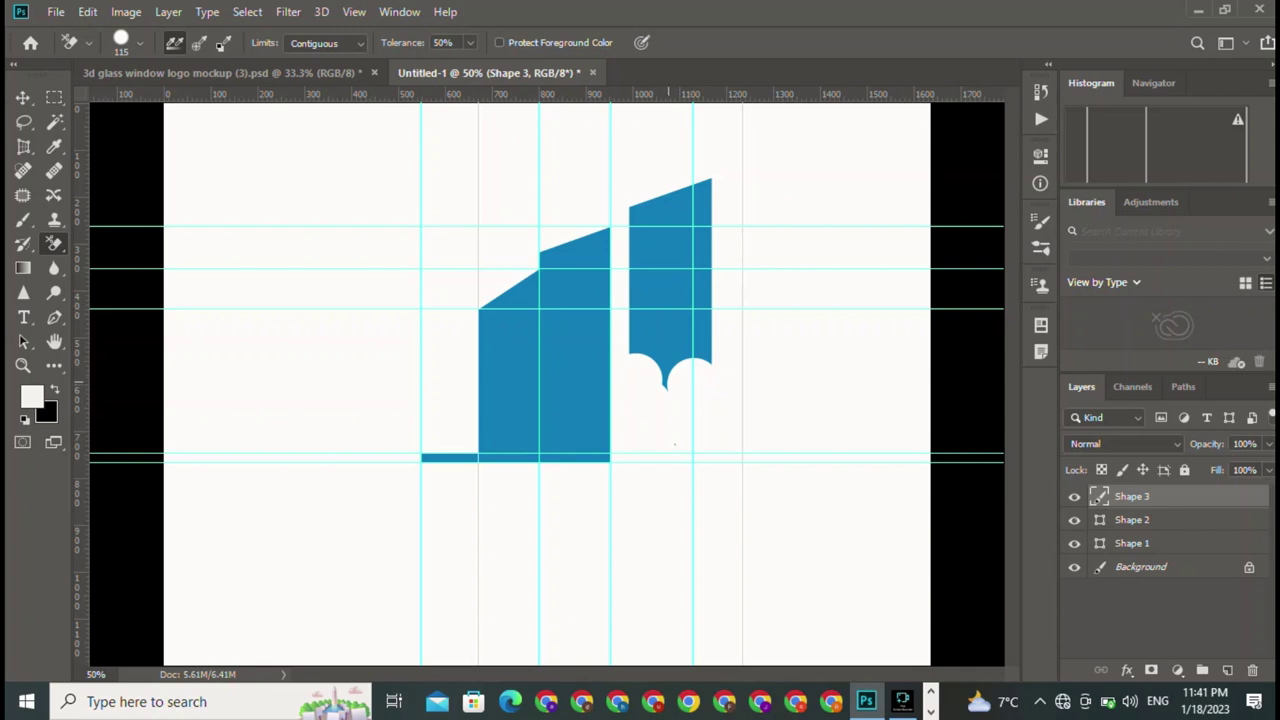
{"action": "left_click", "coordinate": [667, 376]}
Step: Try the Magic Eraser on the whole bar, then undo it and several erase bites
{"action": "left_click", "coordinate": [88, 42]}
{"action": "left_click", "coordinate": [88, 42]}
{"action": "right_click", "coordinate": [54, 243]}
{"action": "left_click", "coordinate": [130, 277]}
{"action": "left_click", "coordinate": [670, 290]}
{"action": "key", "text": "ctrl+z"}
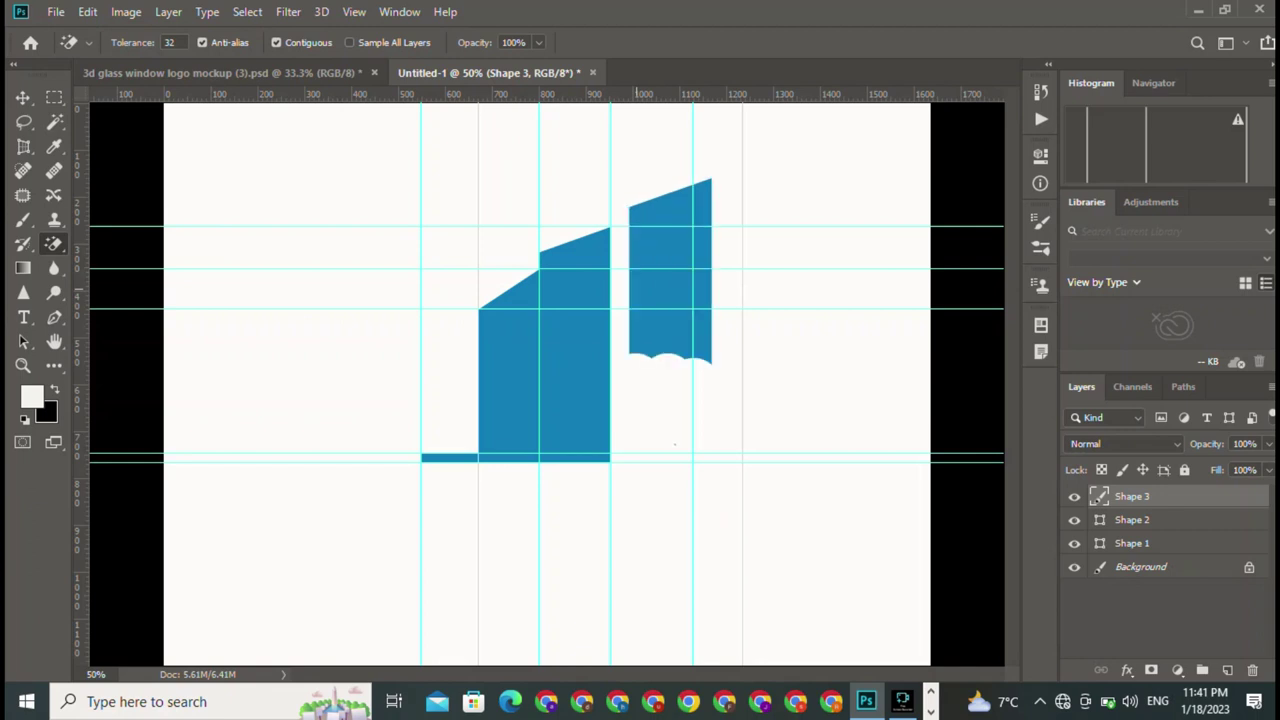
{"action": "key", "text": "ctrl+z"}
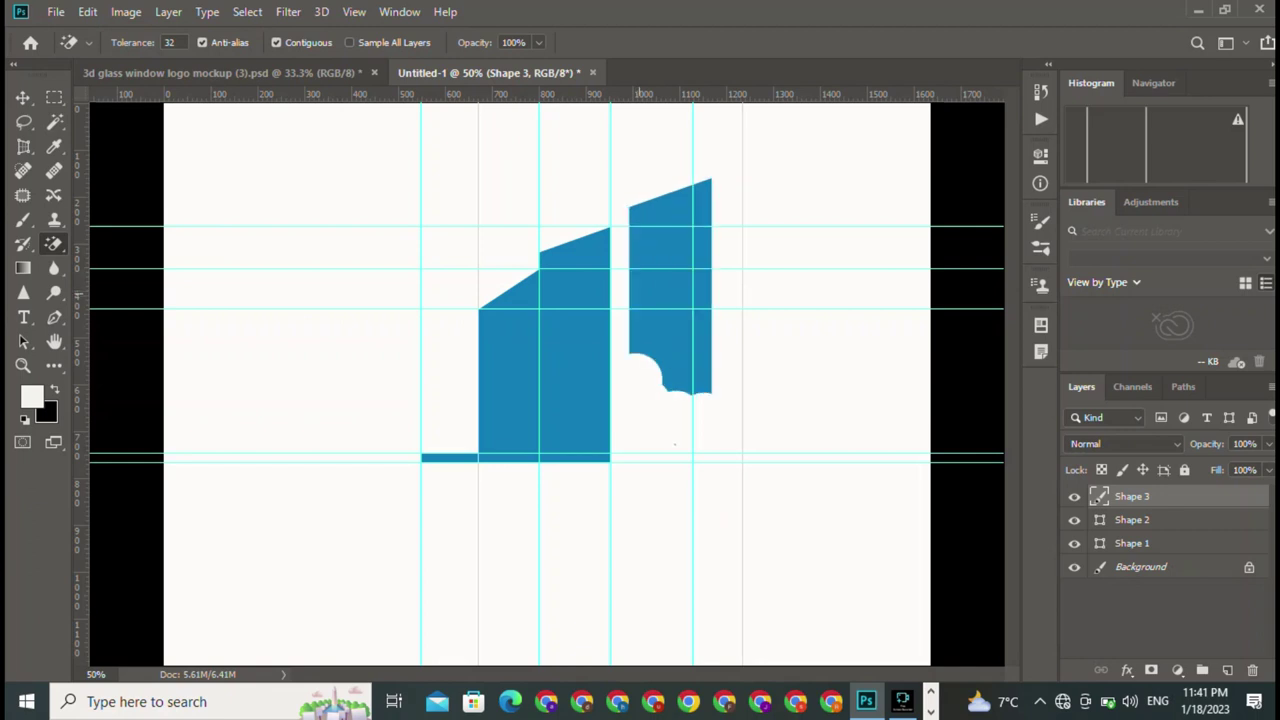
{"action": "key", "text": "ctrl+z"}
{"action": "key", "text": "ctrl+z"}
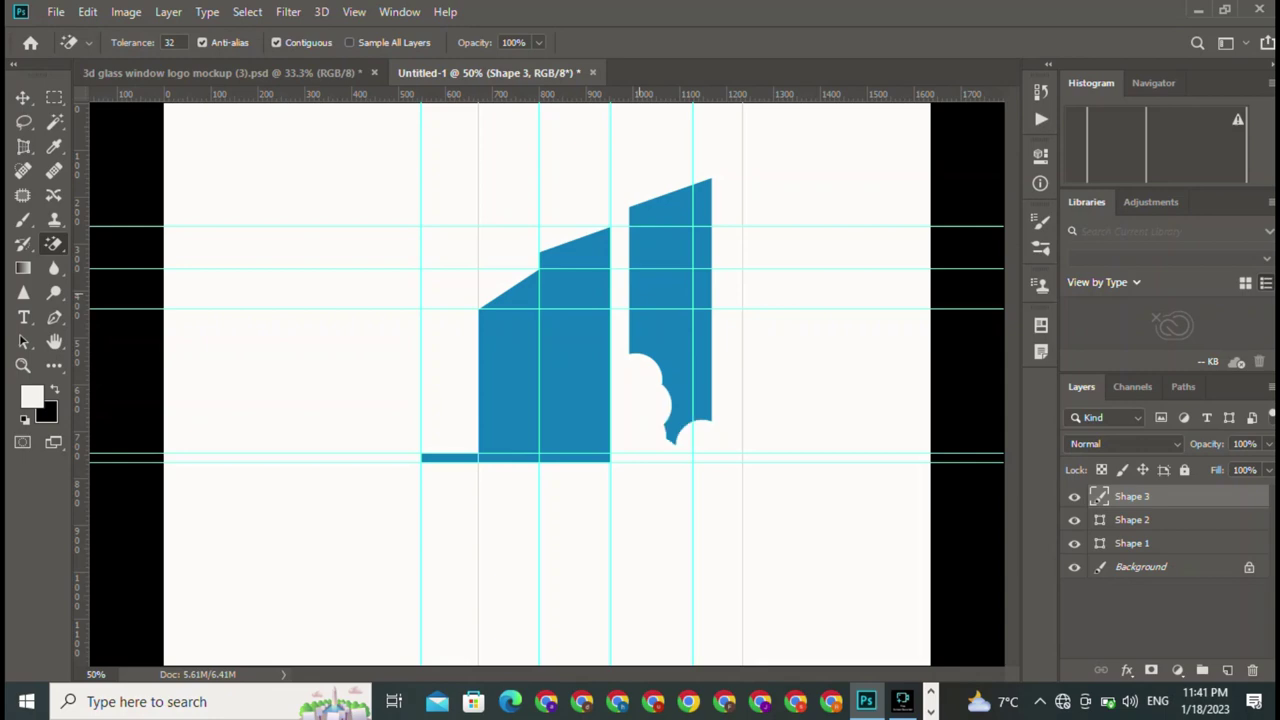
{"action": "key", "text": "ctrl+z"}
{"action": "key", "text": "ctrl+z"}
Step: Delete the eroded Shape 3 layer and add four horizontal guides across the building's lower half
{"action": "left_click", "coordinate": [902, 701]}
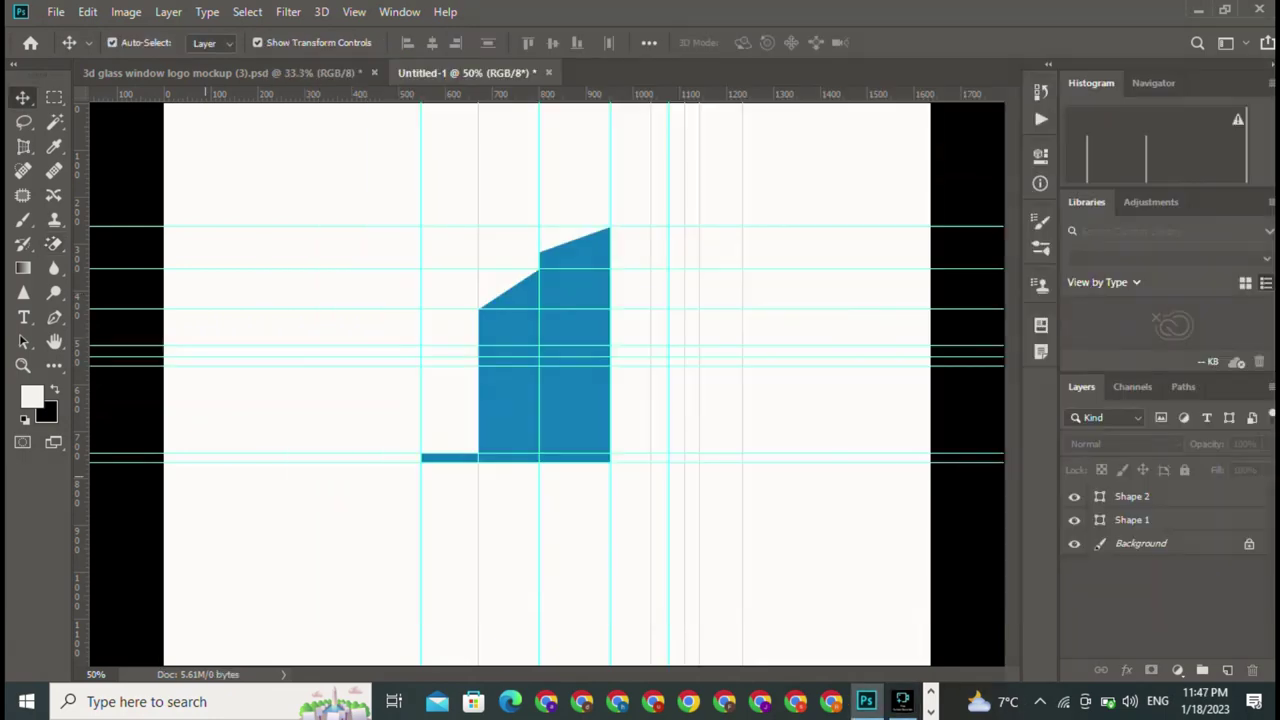
{"action": "left_click", "coordinate": [902, 701]}
{"action": "mouse_move", "coordinate": [540, 95]}
{"action": "left_mouse_down"}
{"action": "mouse_move", "coordinate": [755, 393]}
{"action": "mouse_move", "coordinate": [752, 383]}
{"action": "left_mouse_up"}
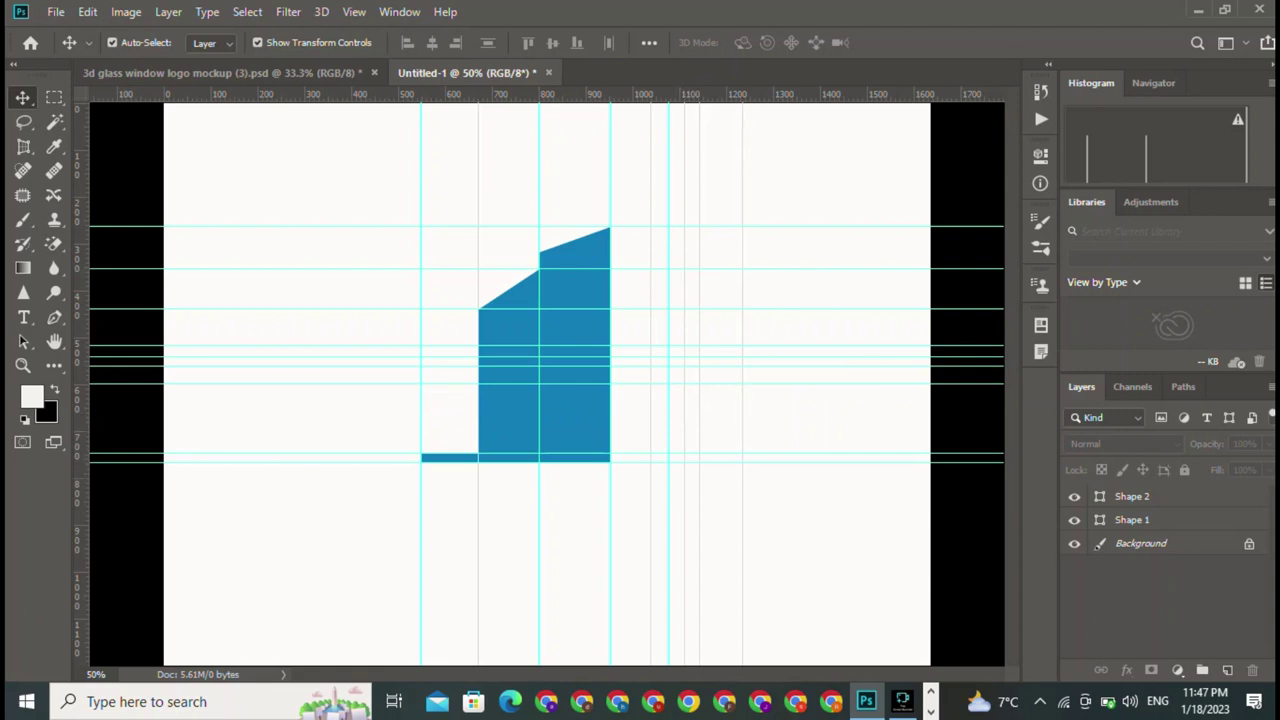
{"action": "left_click_drag", "start_coordinate": [735, 105], "coordinate": [770, 395]}
{"action": "mouse_move", "coordinate": [736, 95]}
{"action": "left_mouse_down"}
{"action": "mouse_move", "coordinate": [715, 172]}
{"action": "mouse_move", "coordinate": [770, 420]}
{"action": "mouse_move", "coordinate": [775, 95]}
{"action": "mouse_move", "coordinate": [783, 437]}
{"action": "left_mouse_up"}
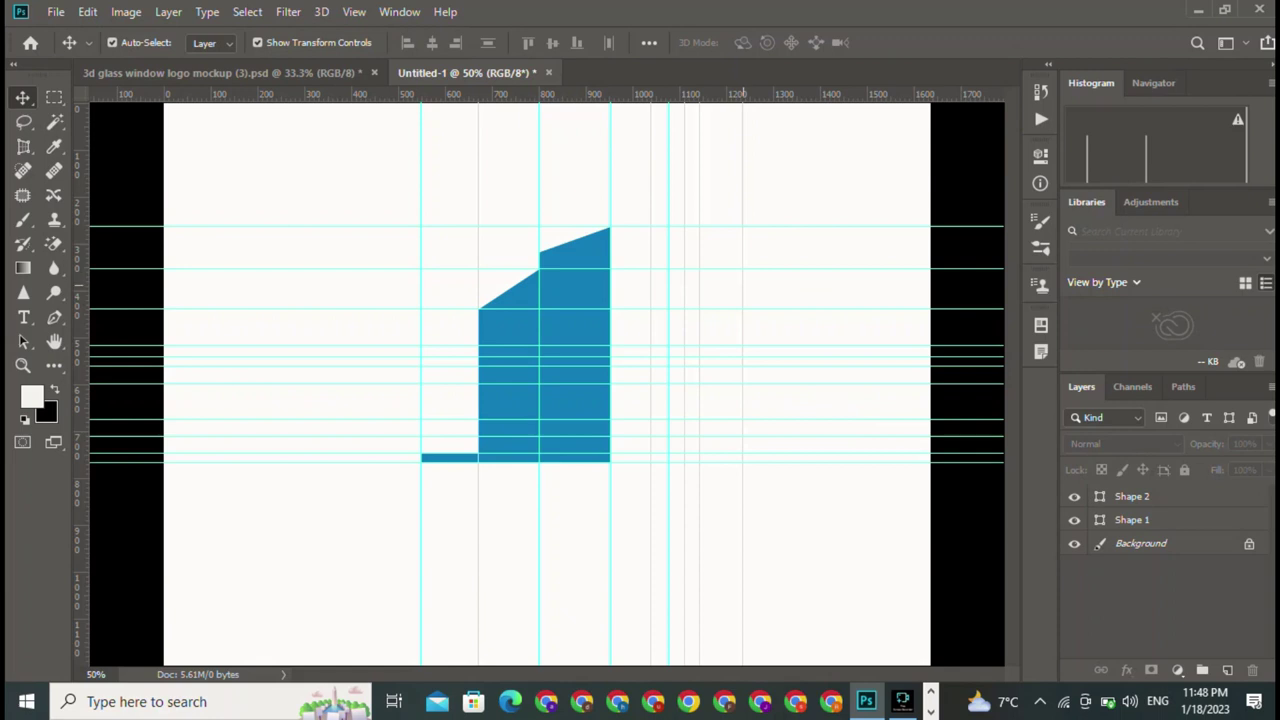
{"action": "mouse_move", "coordinate": [735, 95]}
{"action": "left_mouse_down"}
{"action": "mouse_move", "coordinate": [765, 277]}
{"action": "mouse_move", "coordinate": [768, 401]}
{"action": "left_mouse_up"}
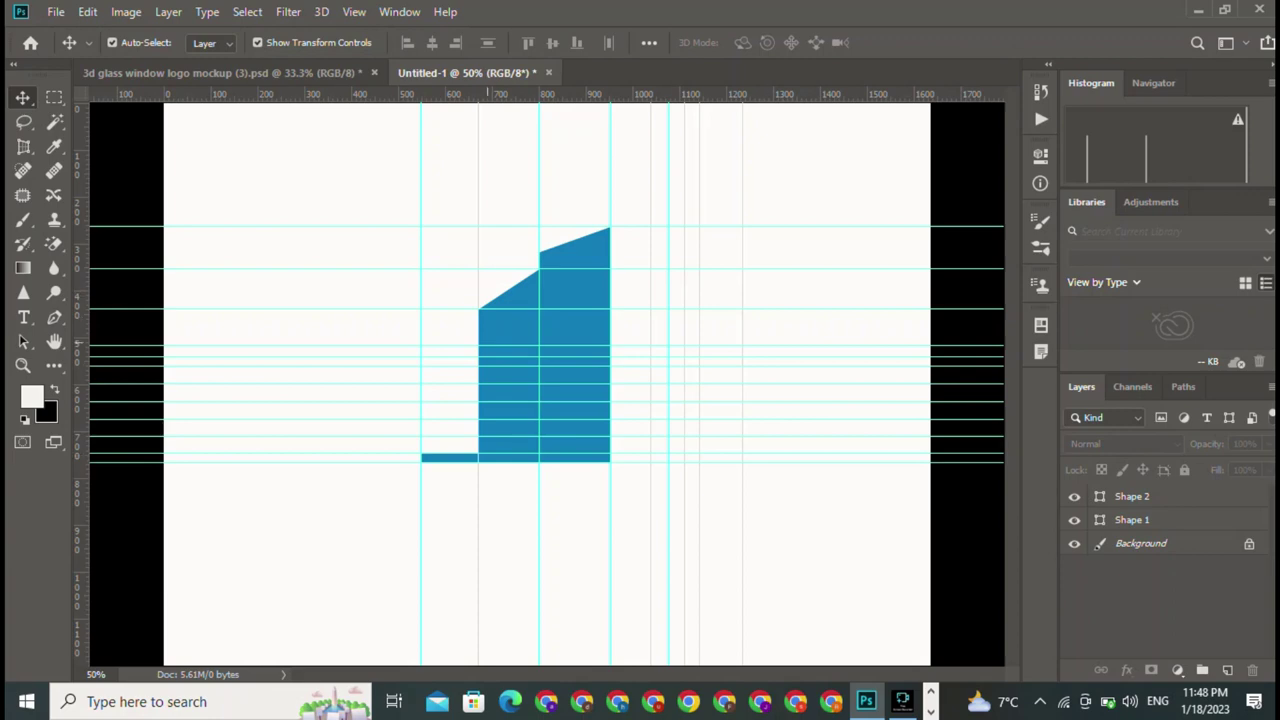
{"action": "key", "text": "ctrl+plus"}
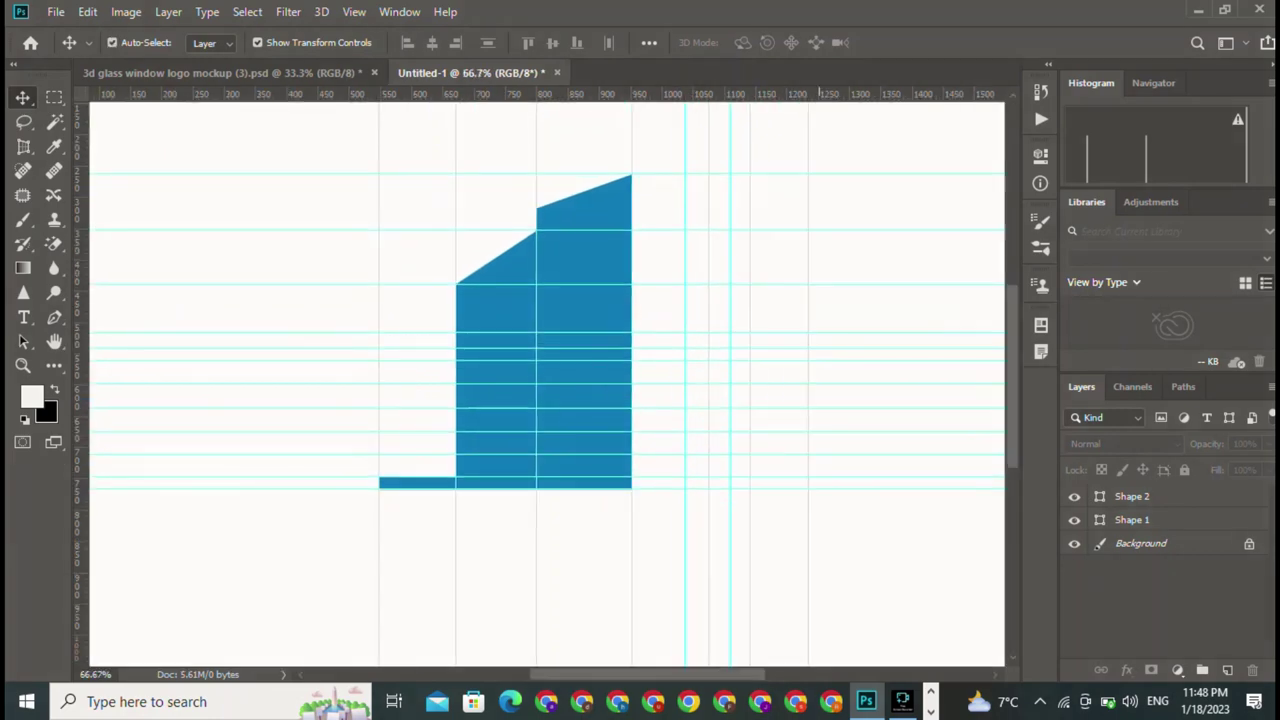
Step: Outline a tall narrow piece with a slanted cap and angled base beside the second panel
{"action": "left_click", "coordinate": [54, 318]}
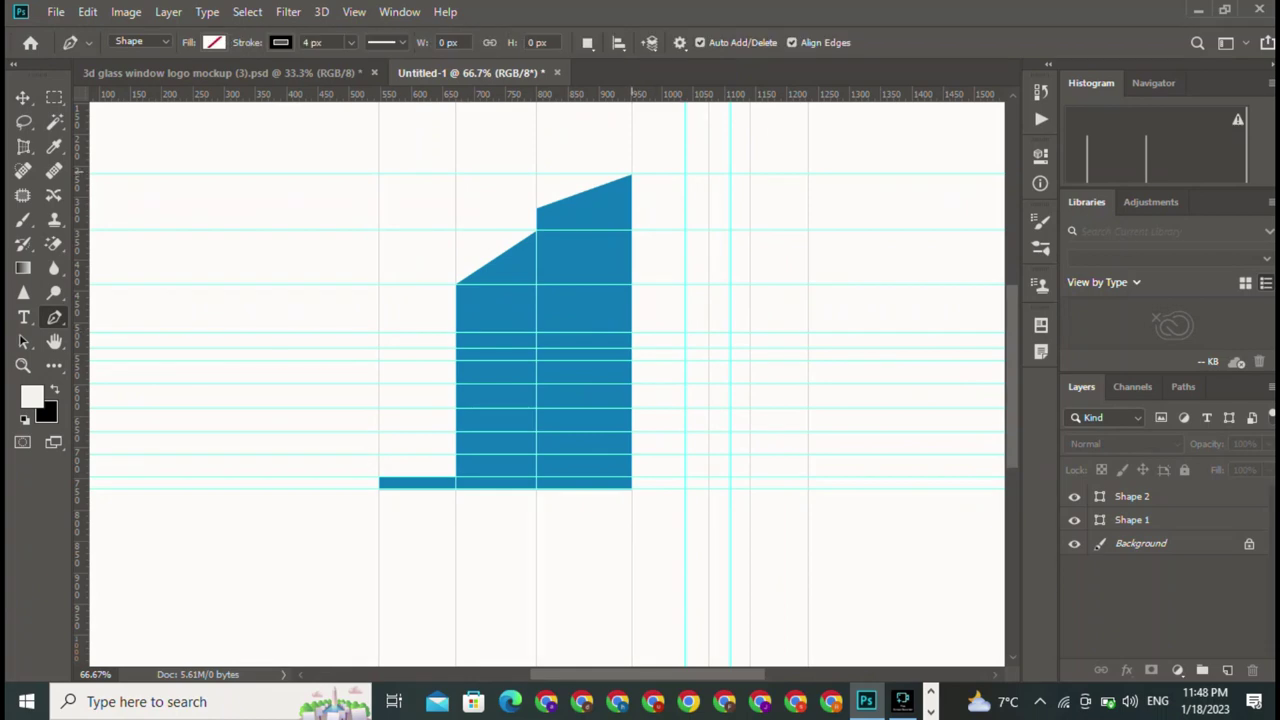
{"action": "left_click", "coordinate": [631, 175]}
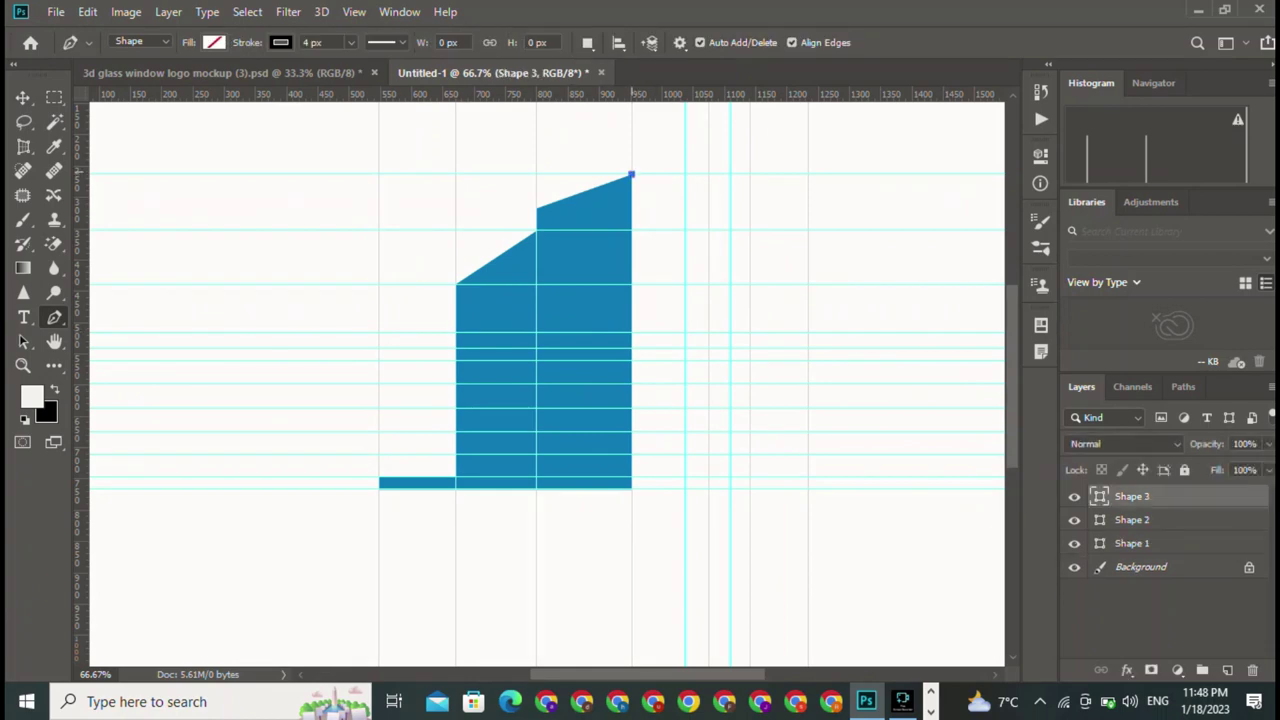
{"action": "left_click", "coordinate": [631, 117]}
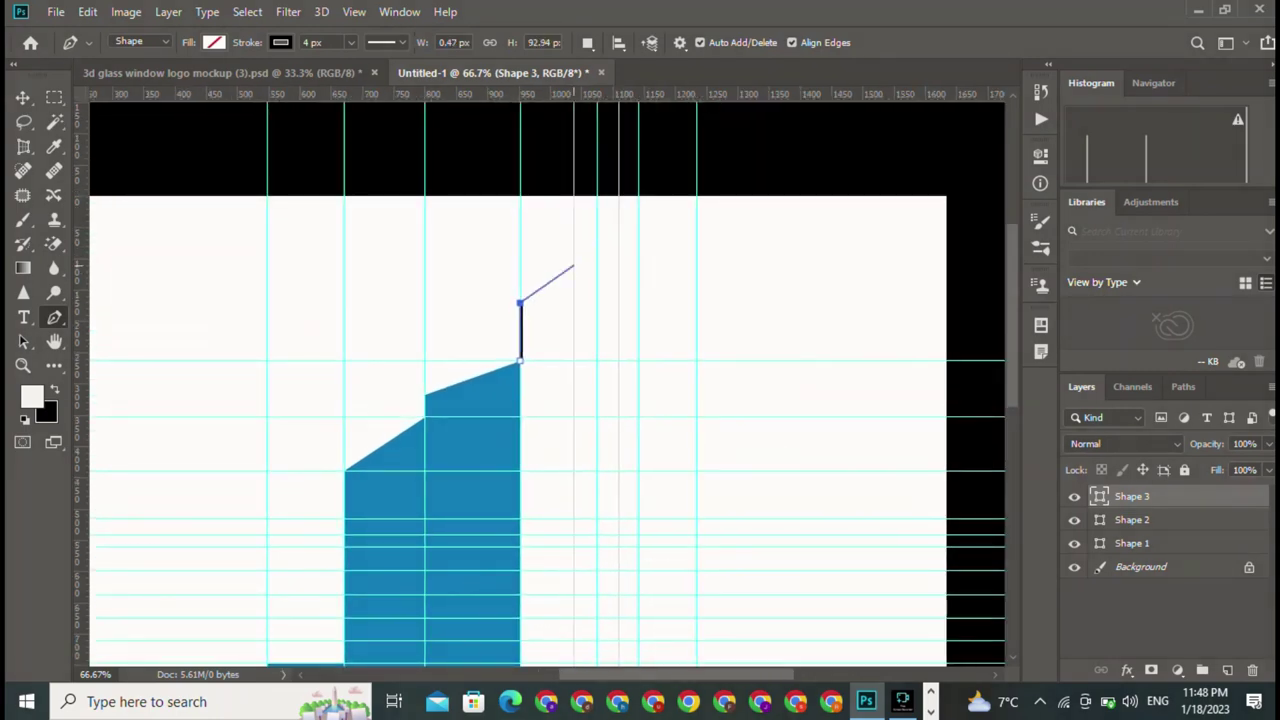
{"action": "left_click", "coordinate": [573, 268]}
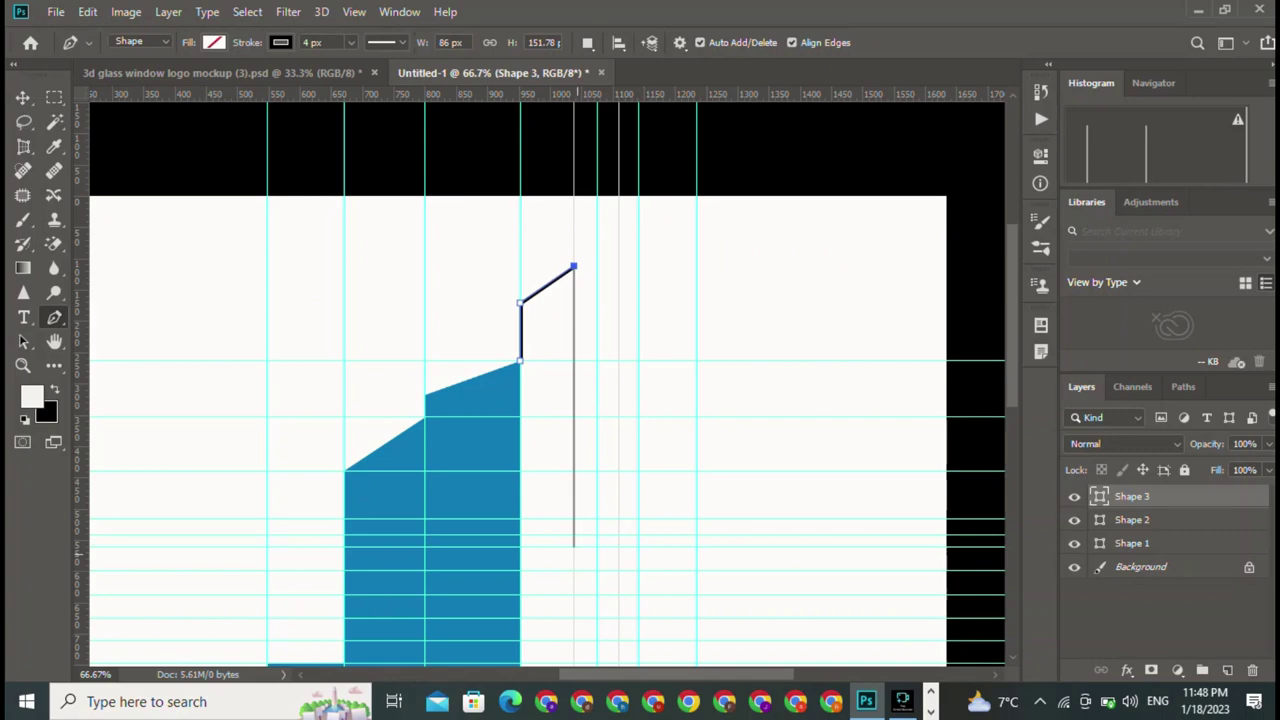
{"action": "left_click_drag", "start_coordinate": [573, 547], "coordinate": [538, 547]}
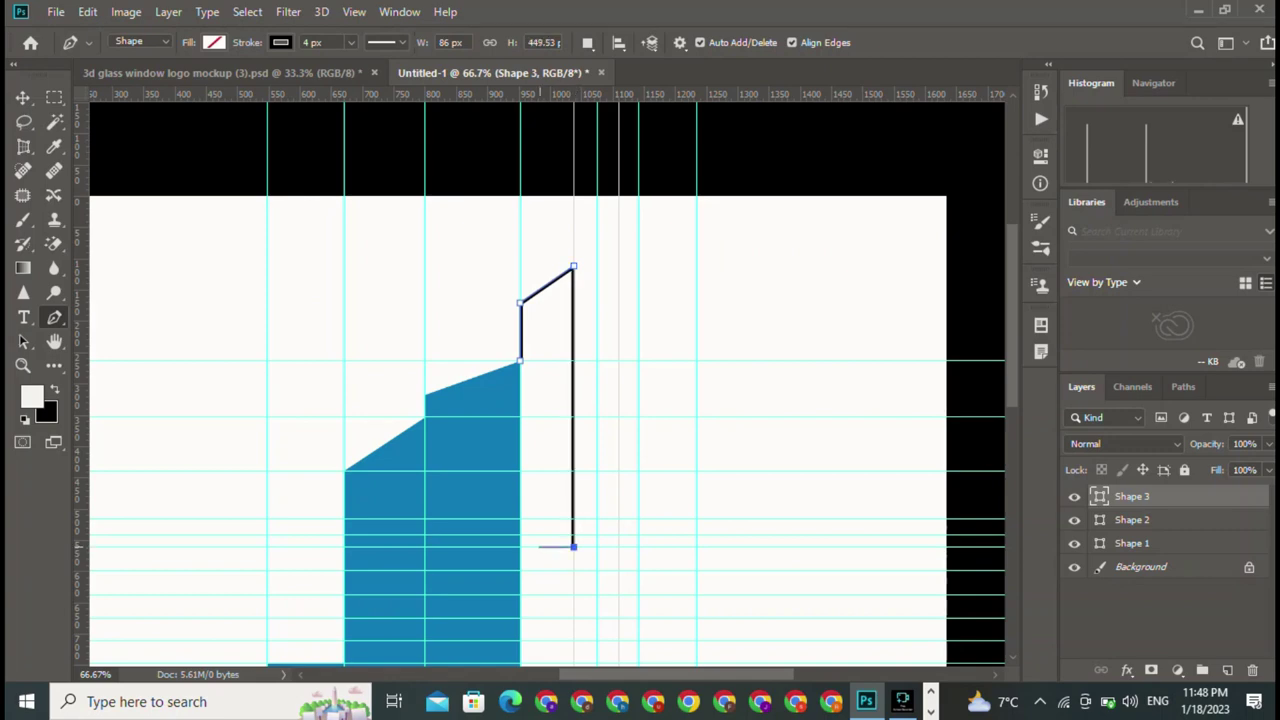
{"action": "left_click", "coordinate": [573, 547], "text": "alt"}
{"action": "left_click", "coordinate": [543, 518]}
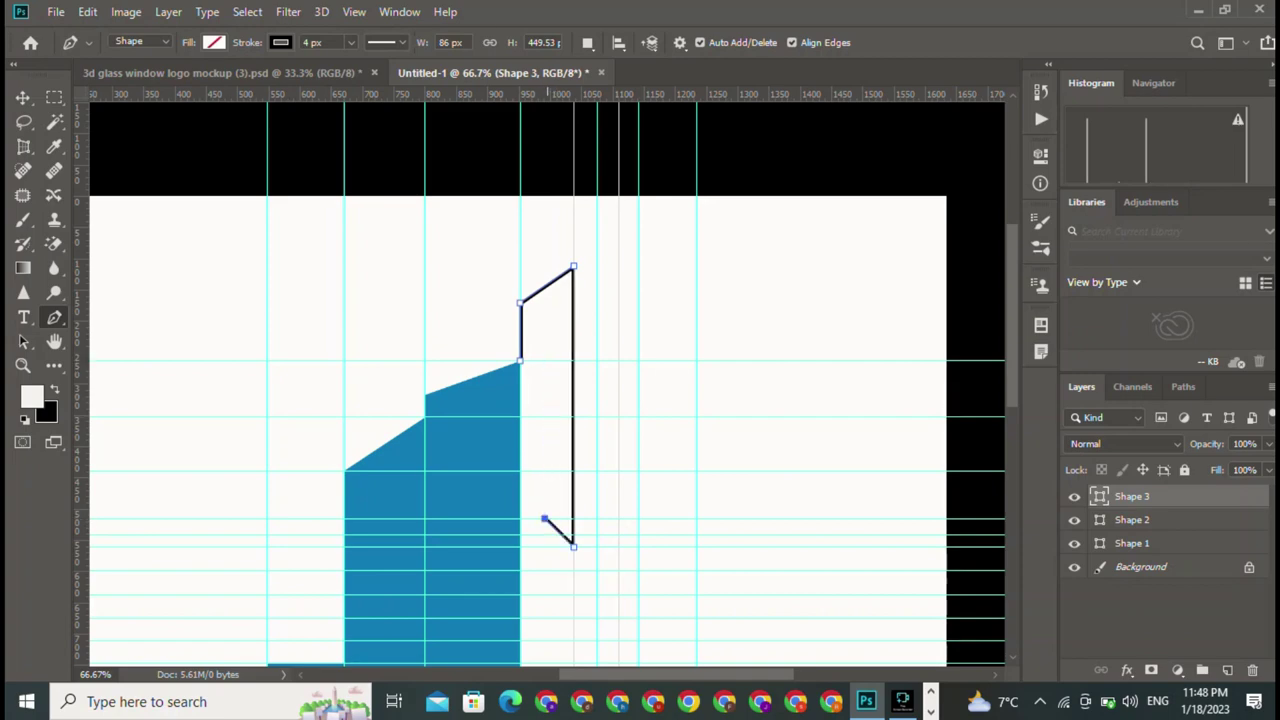
{"action": "left_click", "coordinate": [544, 360]}
{"action": "left_click", "coordinate": [520, 360]}
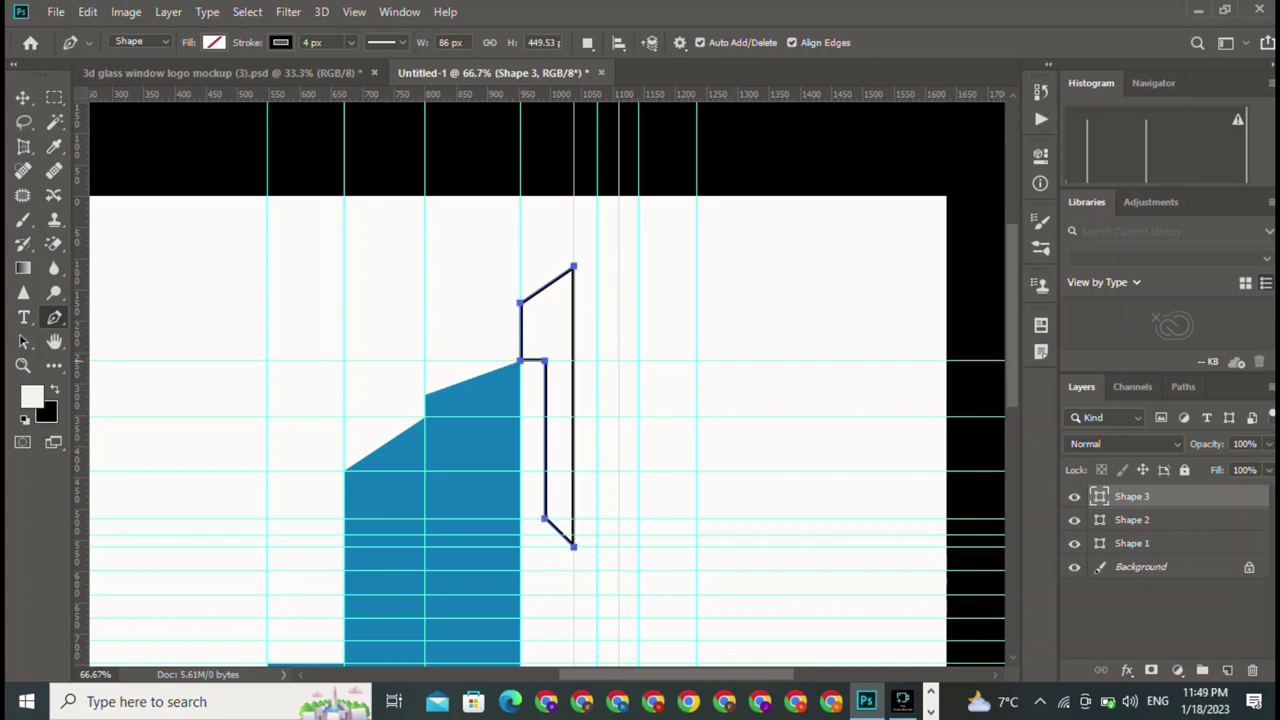
Step: Fill the new piece with blue and no stroke, then deselect it
{"action": "left_click", "coordinate": [213, 42]}
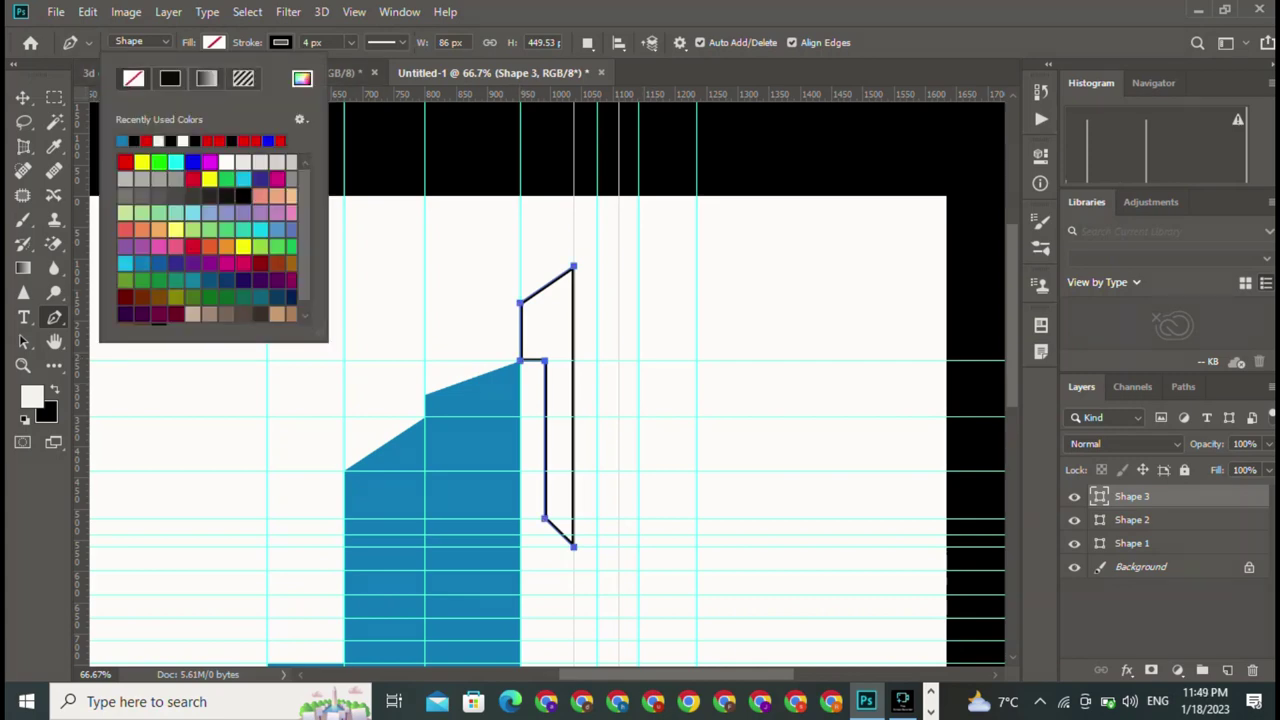
{"action": "left_click", "coordinate": [122, 140]}
{"action": "left_click", "coordinate": [280, 42]}
{"action": "left_click", "coordinate": [200, 78]}
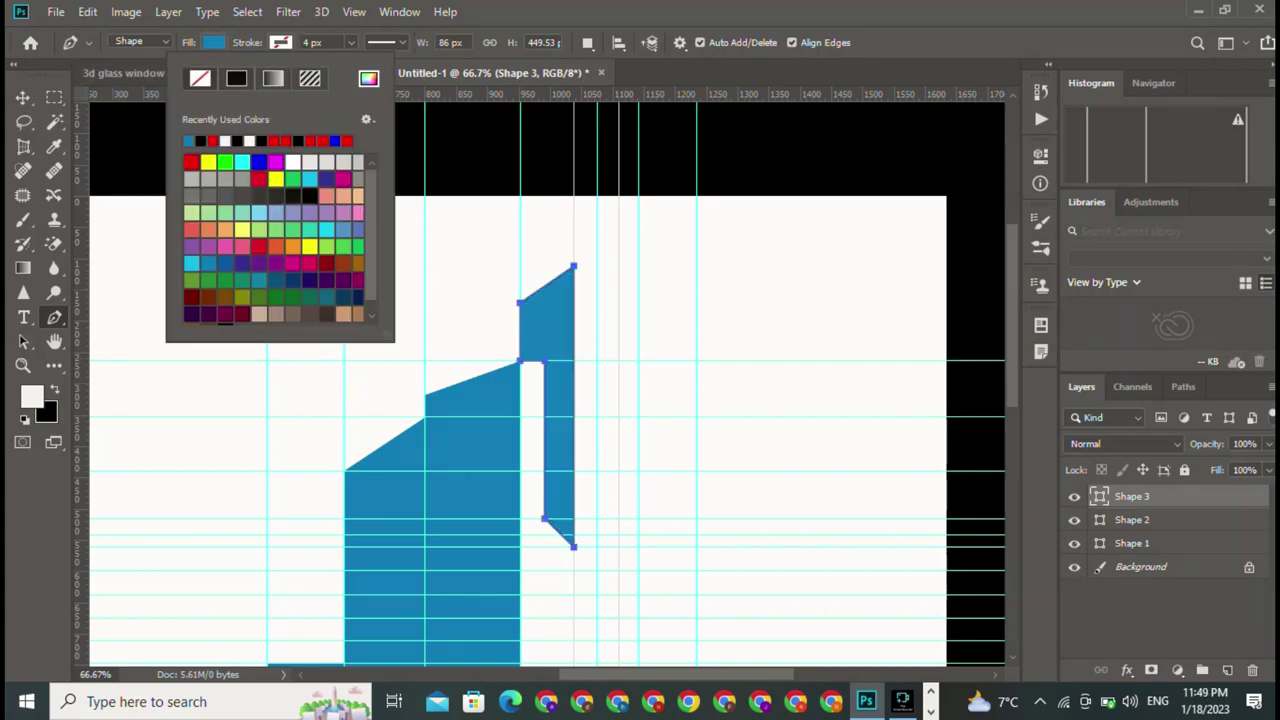
{"action": "key", "text": "Escape"}
{"action": "key", "text": "v"}
{"action": "scroll", "coordinate": [656, 380], "scroll_direction": "down", "scroll_amount": 3}
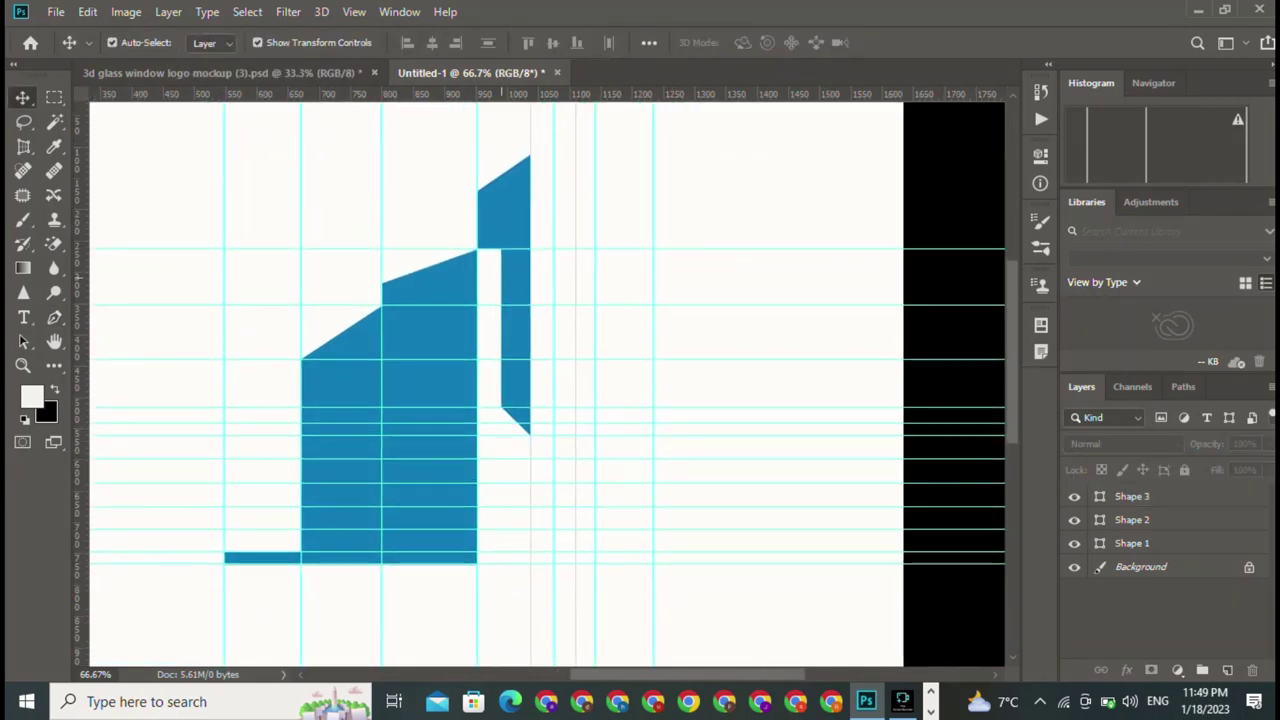
{"action": "left_click", "coordinate": [54, 365]}
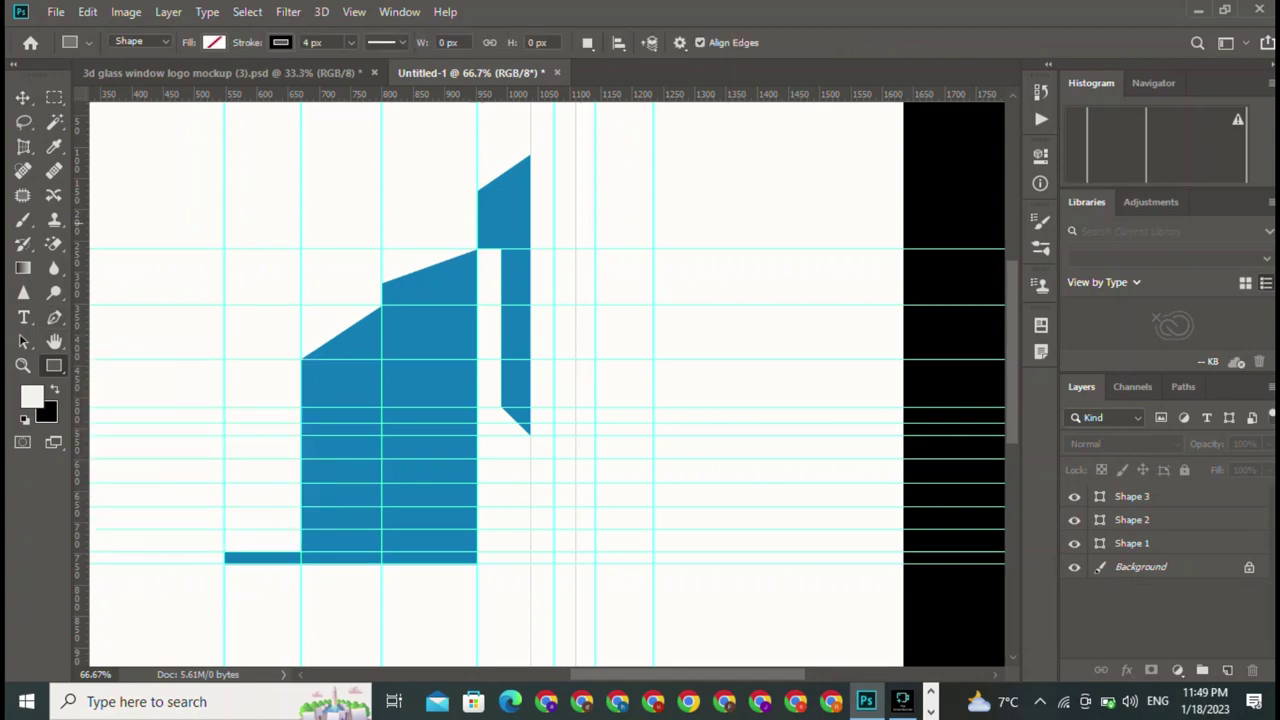
Step: Draw a tall thin rectangle and skew its top into a slant
{"action": "left_click_drag", "start_coordinate": [718, 130], "coordinate": [728, 339]}
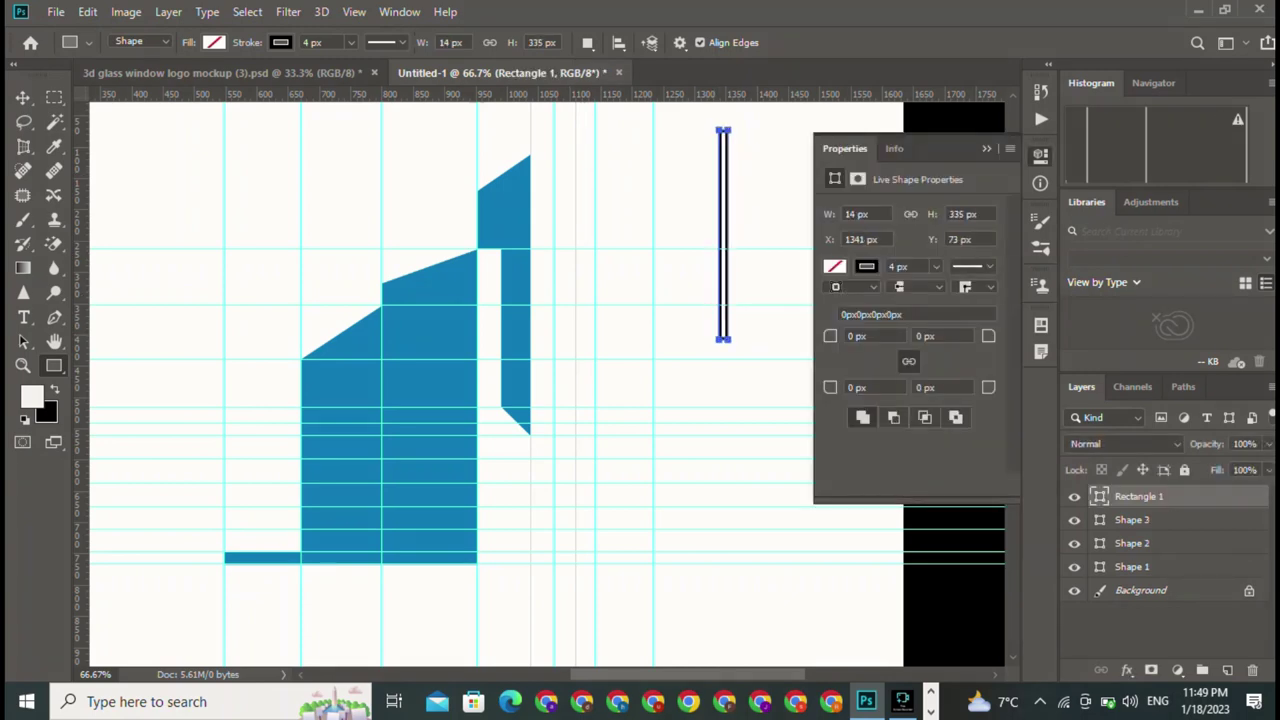
{"action": "left_click", "coordinate": [1040, 155]}
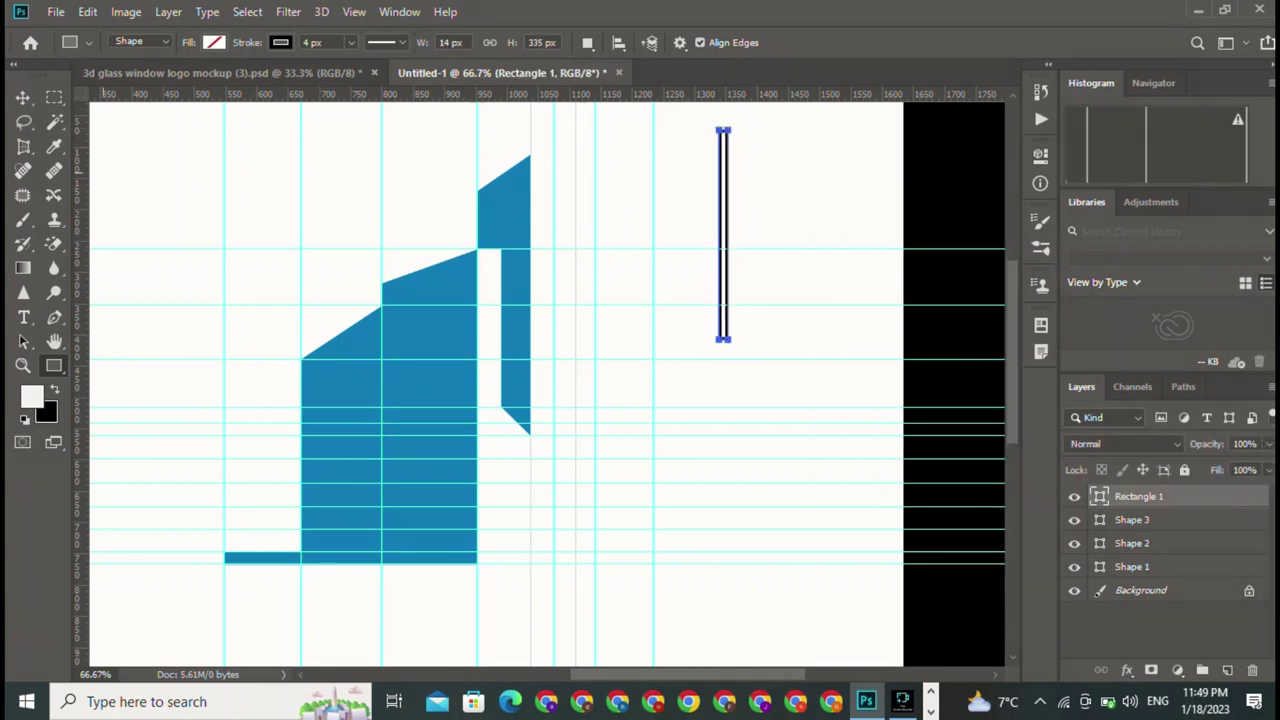
{"action": "key", "text": "v"}
{"action": "left_click", "coordinate": [723, 235]}
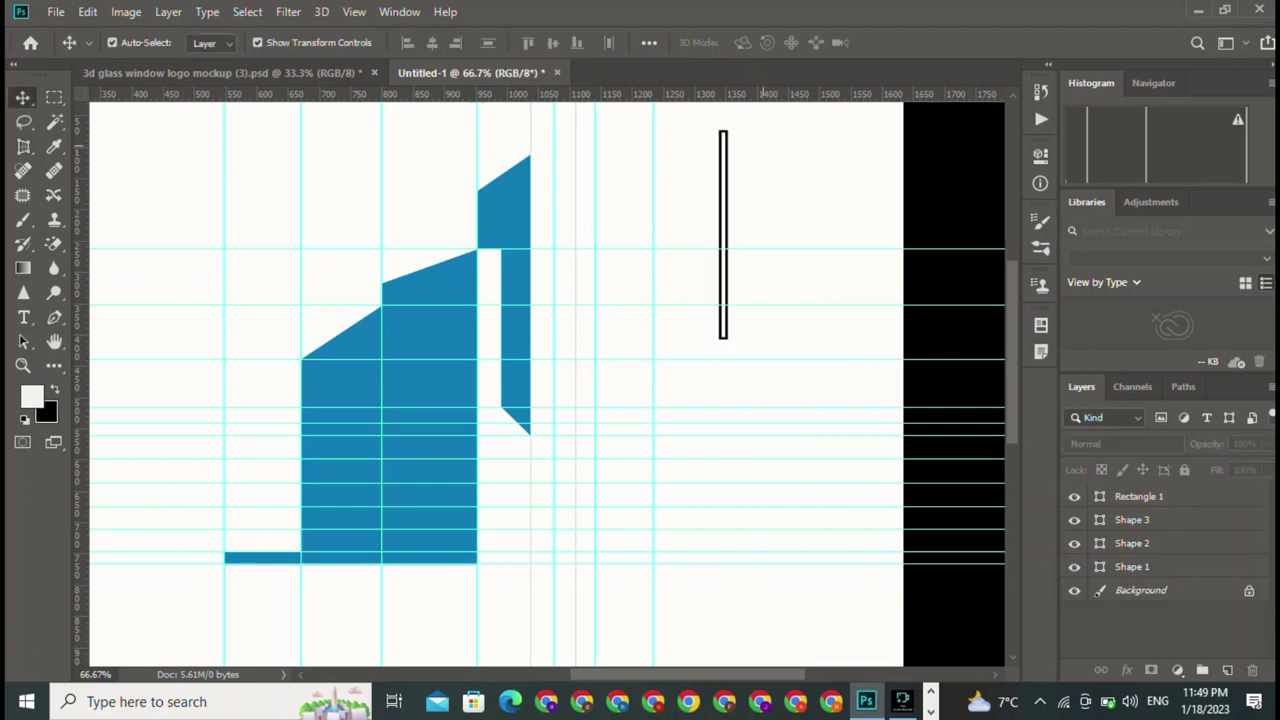
{"action": "key", "text": "ctrl+t"}
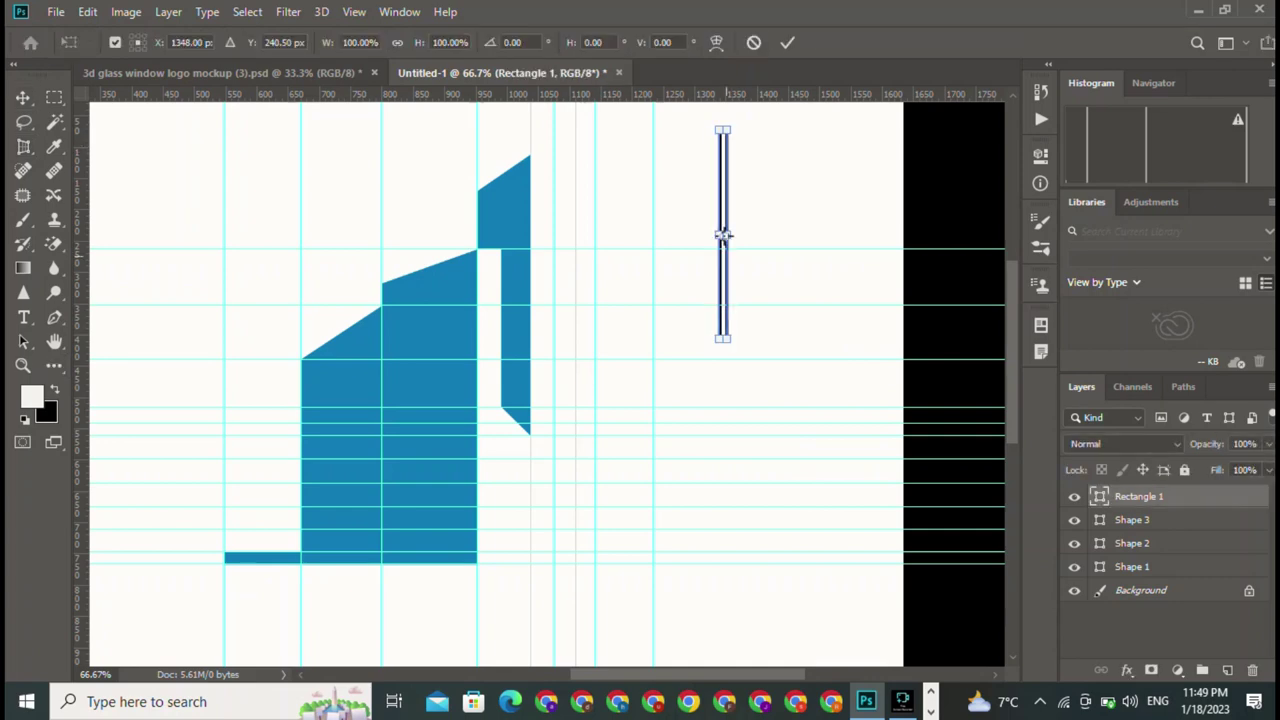
{"action": "right_click", "coordinate": [723, 235]}
{"action": "key", "text": "Down"}
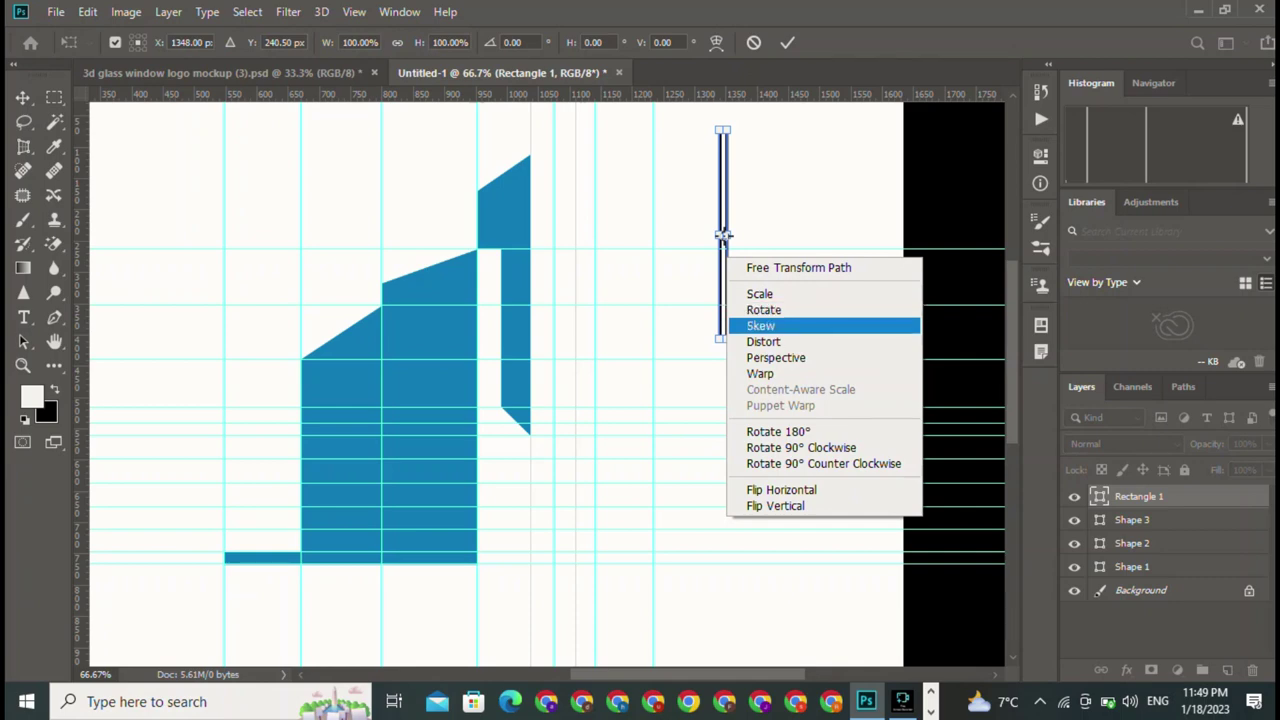
{"action": "key", "text": "Return"}
{"action": "left_click_drag", "start_coordinate": [722, 130], "coordinate": [722, 137]}
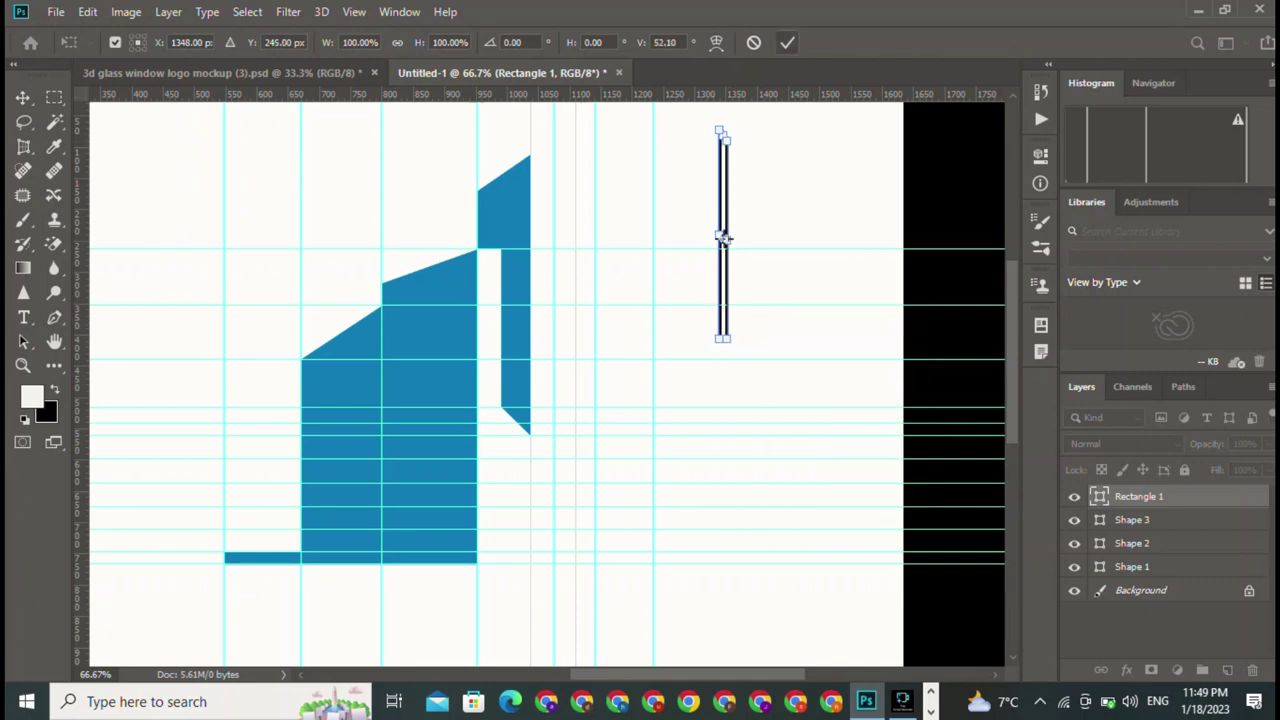
{"action": "key", "text": "Return"}
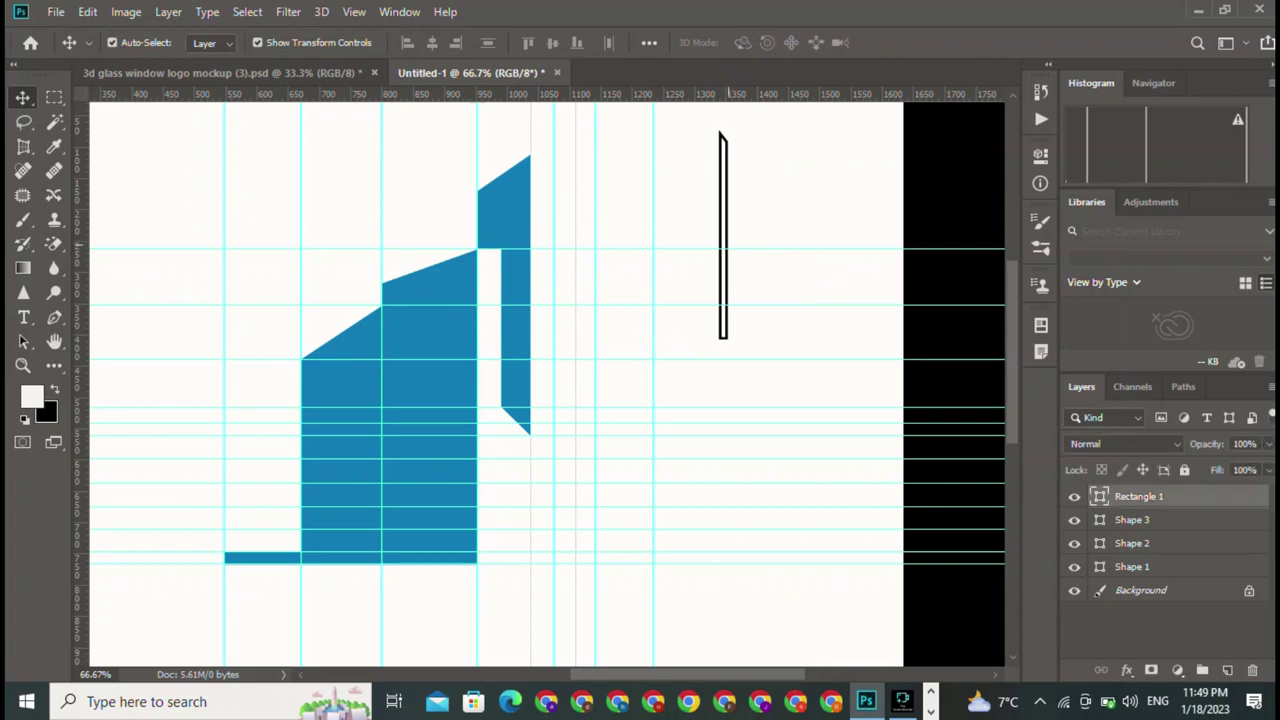
Step: Place the bar along the tall piece's right edge with a bright blue fill and no stroke
{"action": "left_click_drag", "start_coordinate": [724, 215], "coordinate": [535, 240]}
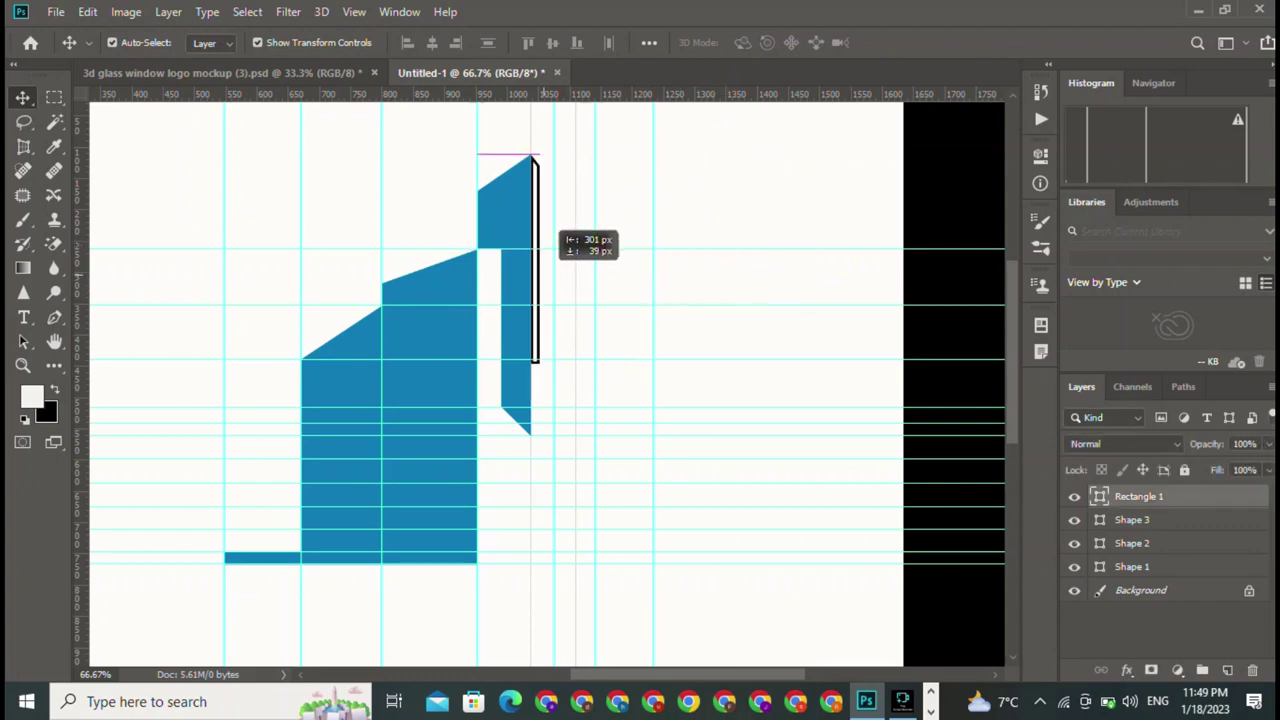
{"action": "left_click_drag", "start_coordinate": [556, 226], "coordinate": [539, 260]}
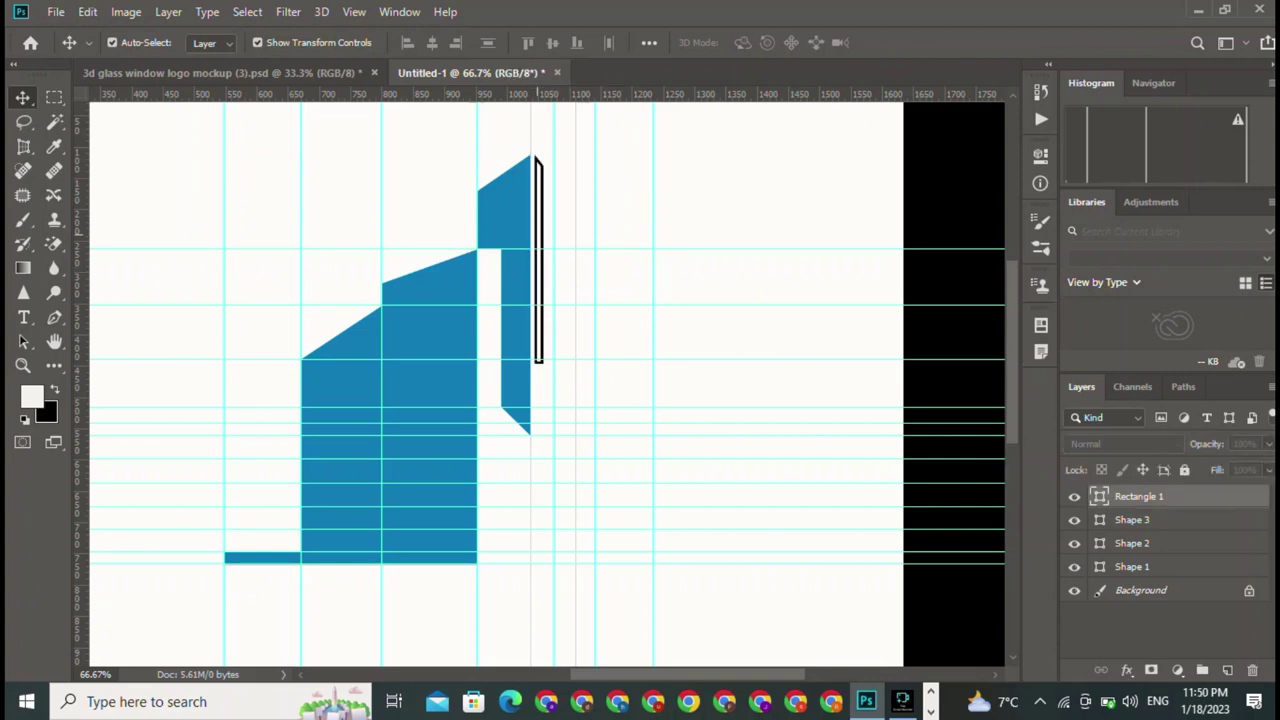
{"action": "key", "text": "u"}
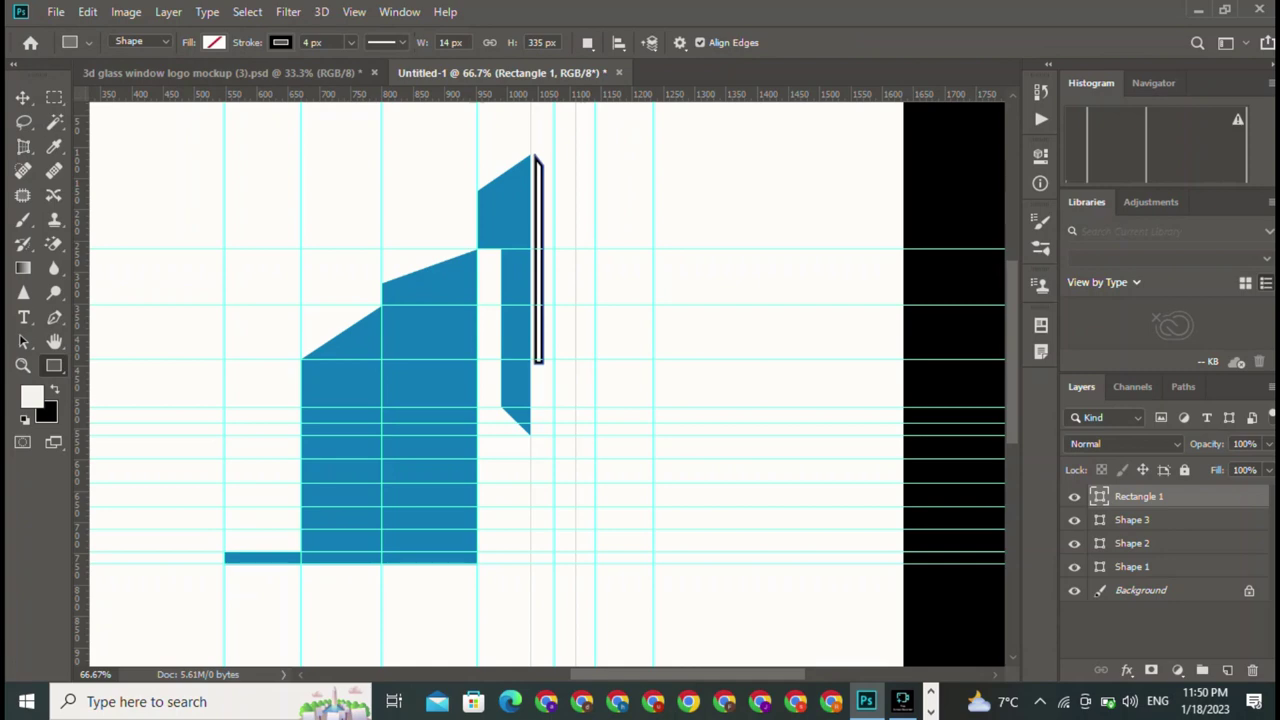
{"action": "left_click", "coordinate": [213, 42]}
{"action": "left_click", "coordinate": [176, 162]}
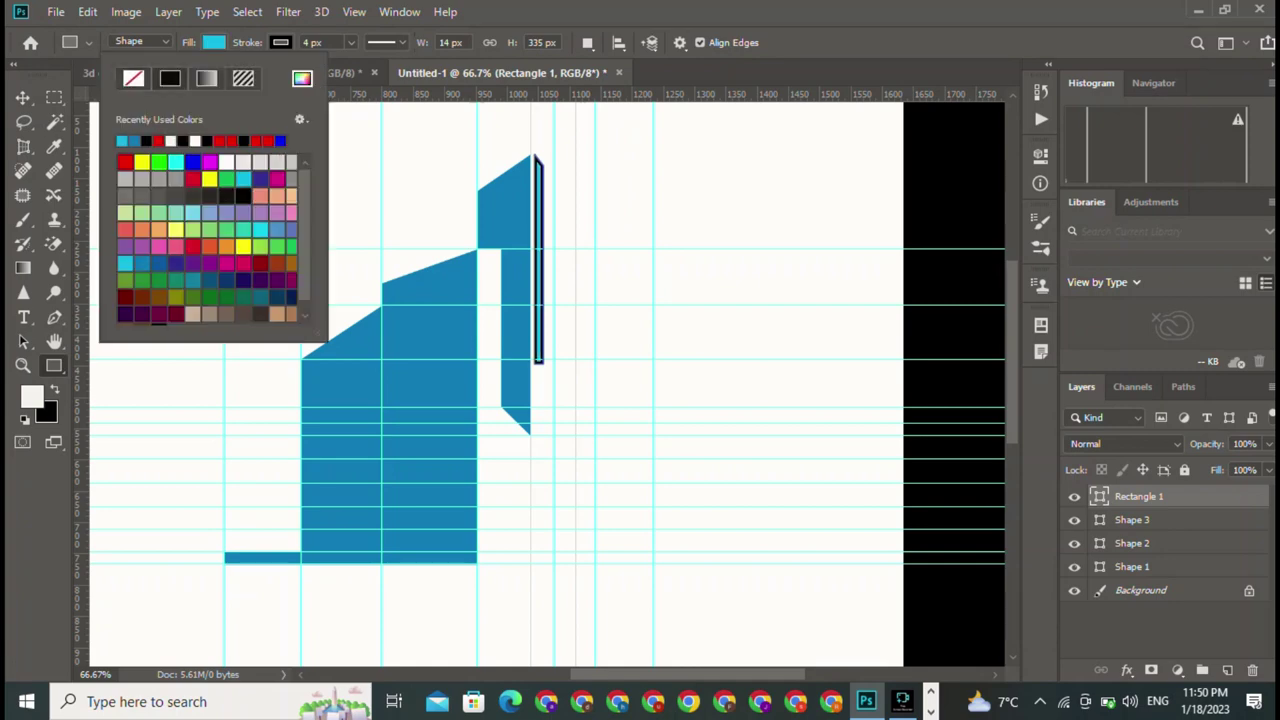
{"action": "left_click", "coordinate": [280, 42]}
{"action": "left_click", "coordinate": [200, 78]}
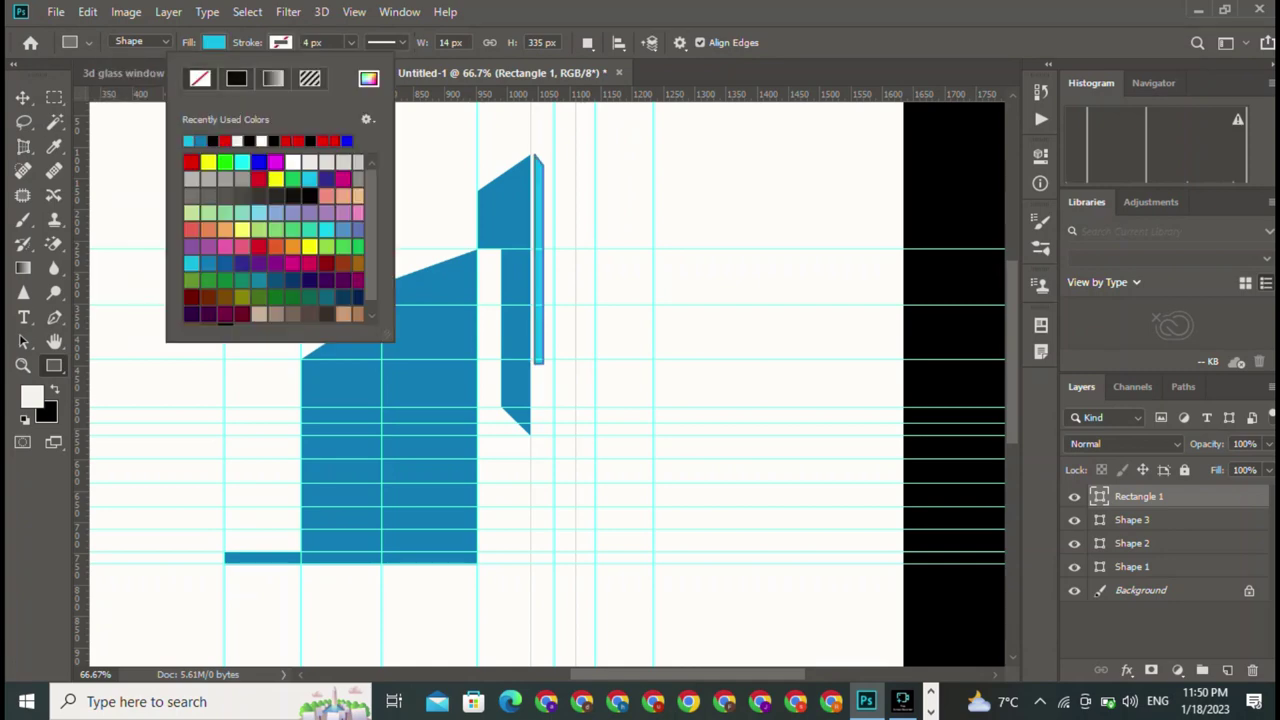
{"action": "left_click", "coordinate": [213, 42]}
{"action": "left_click", "coordinate": [192, 162]}
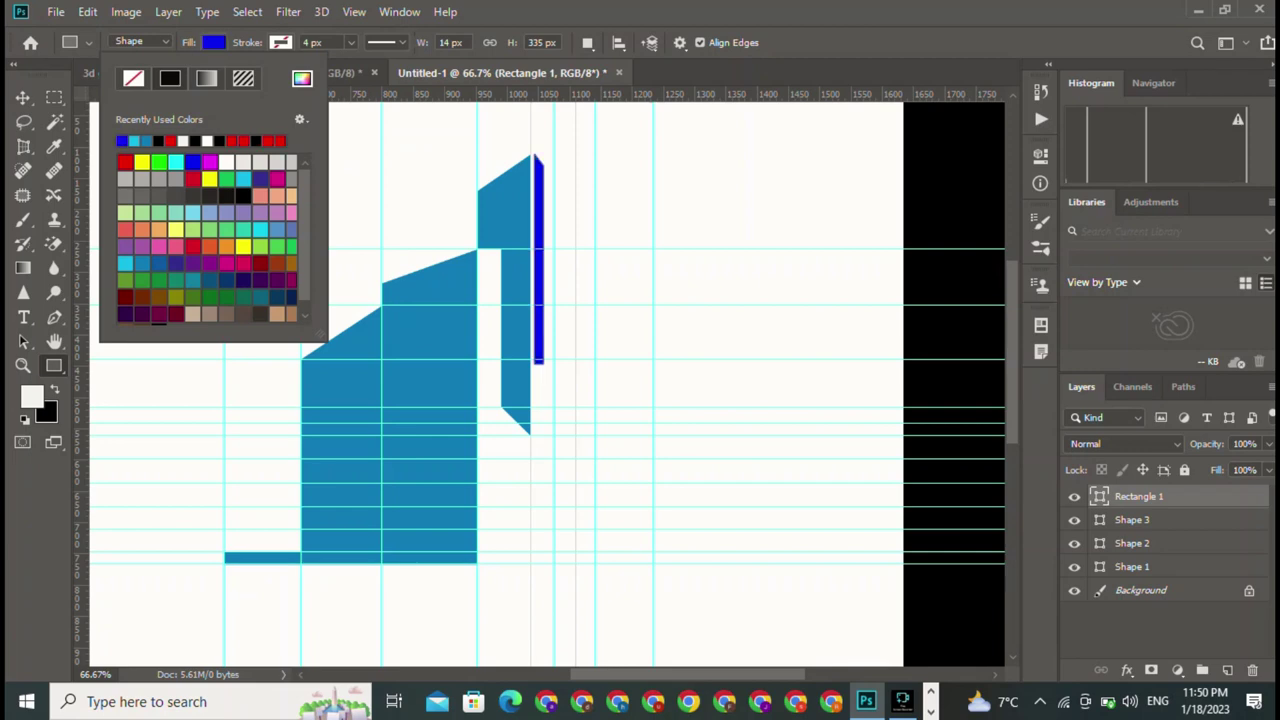
Step: Duplicate the blue bar into four side-by-side stripes, adding a horizontal guide near their tops
{"action": "key", "text": "v"}
{"action": "left_click", "coordinate": [540, 500]}
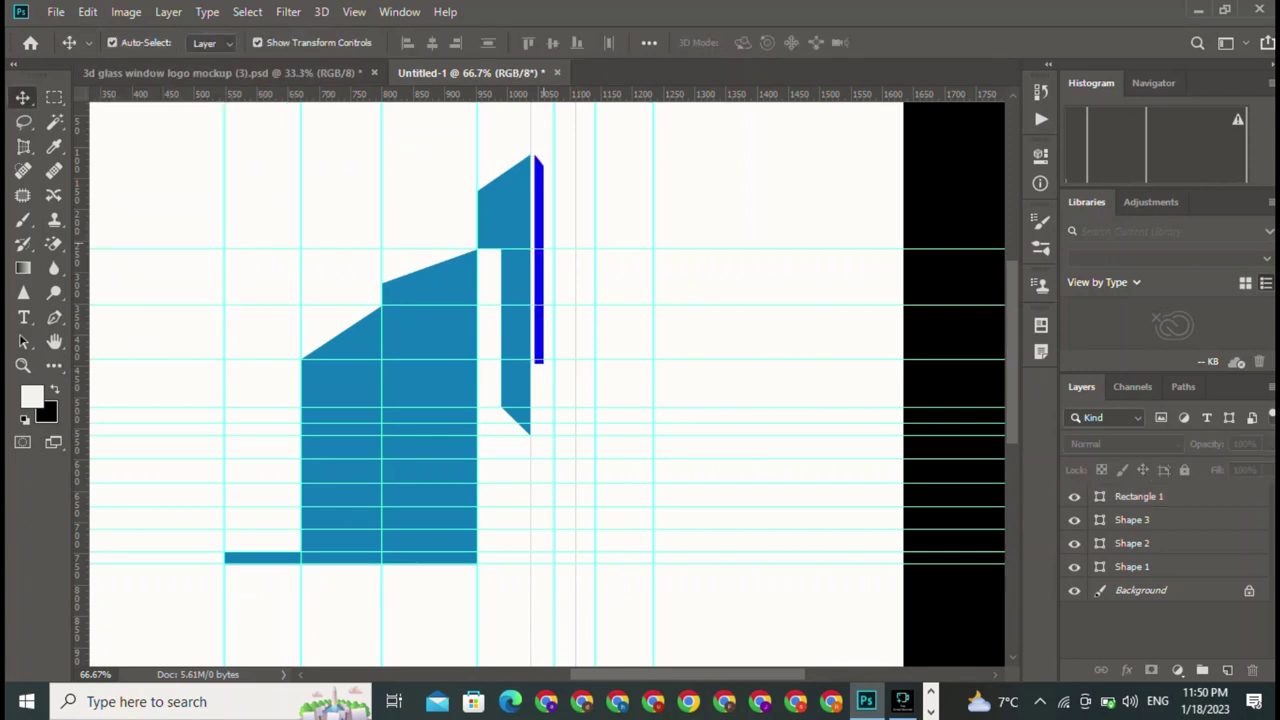
{"action": "left_click", "coordinate": [540, 260]}
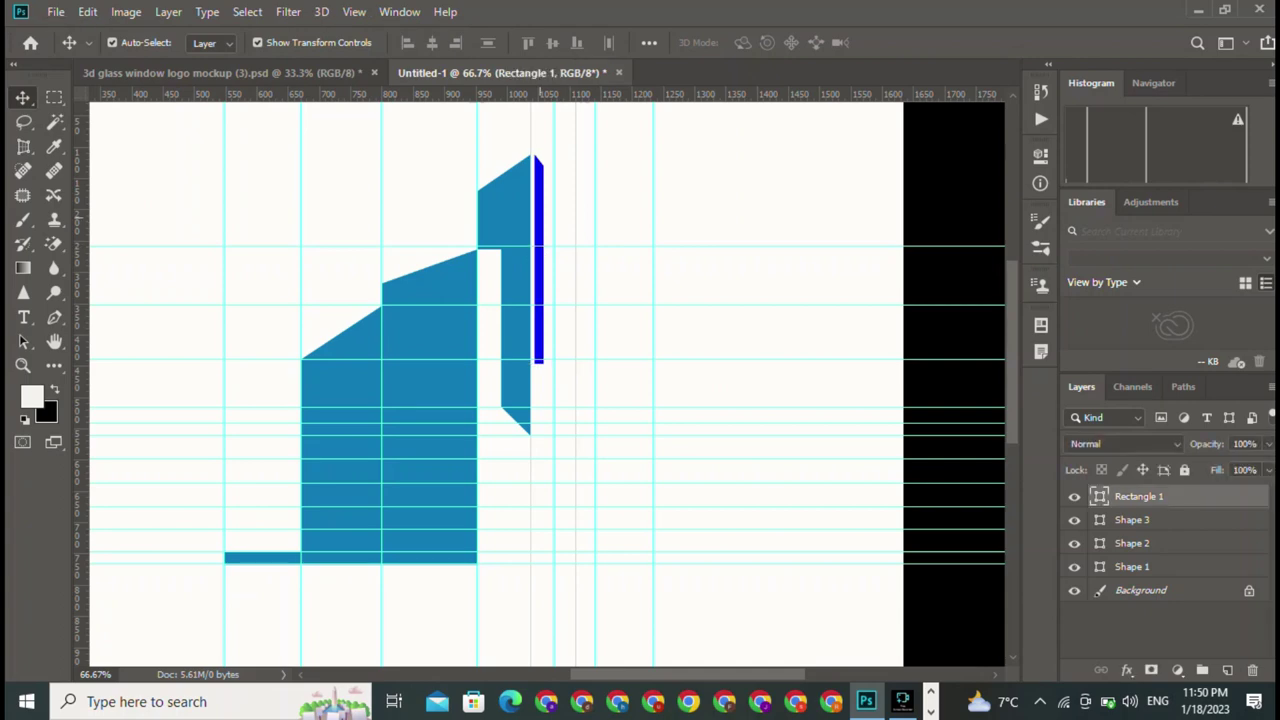
{"action": "left_click_drag", "start_coordinate": [540, 260], "coordinate": [556, 276]}
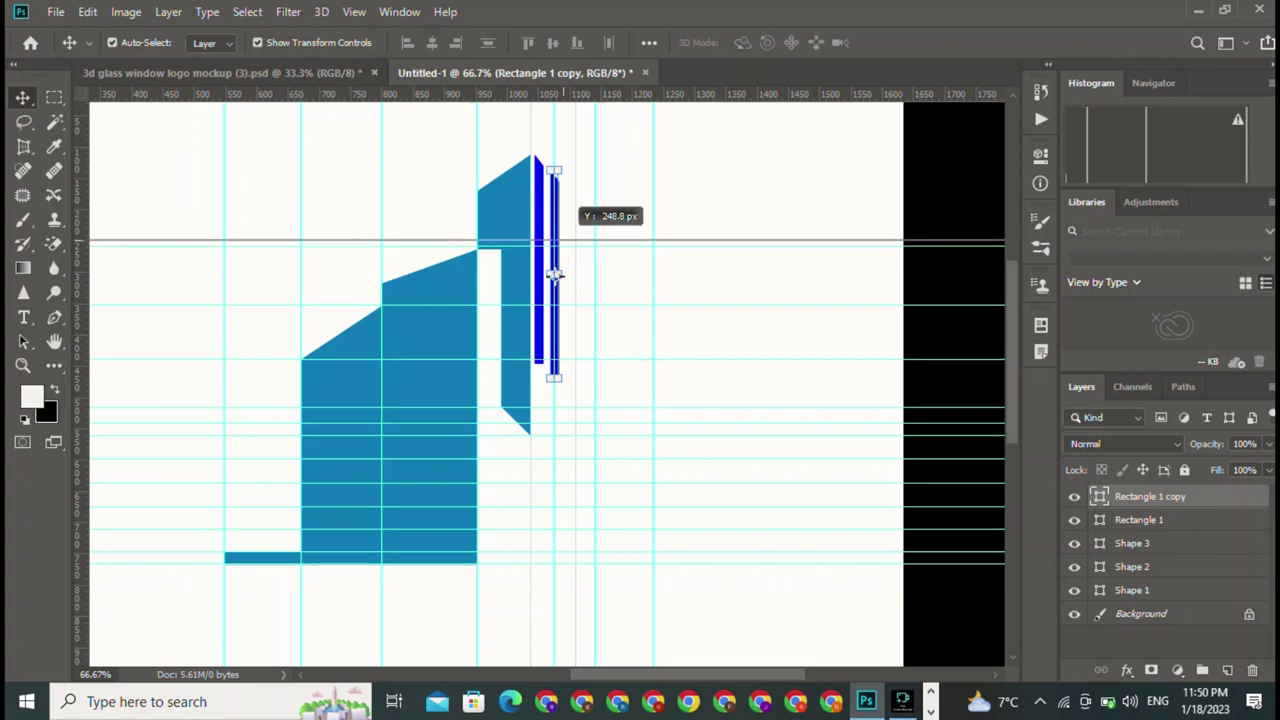
{"action": "left_click_drag", "start_coordinate": [560, 95], "coordinate": [560, 233]}
{"action": "left_click_drag", "start_coordinate": [540, 160], "coordinate": [572, 196]}
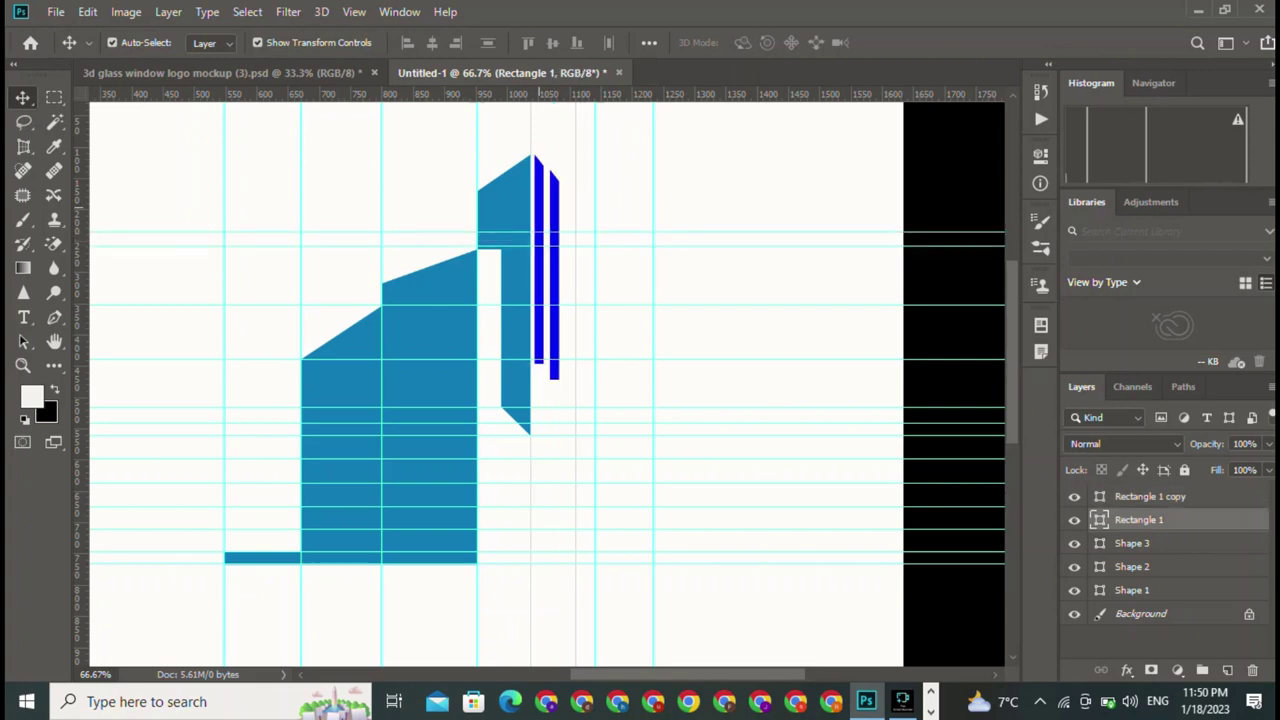
{"action": "left_click_drag", "start_coordinate": [568, 296], "coordinate": [582, 319]}
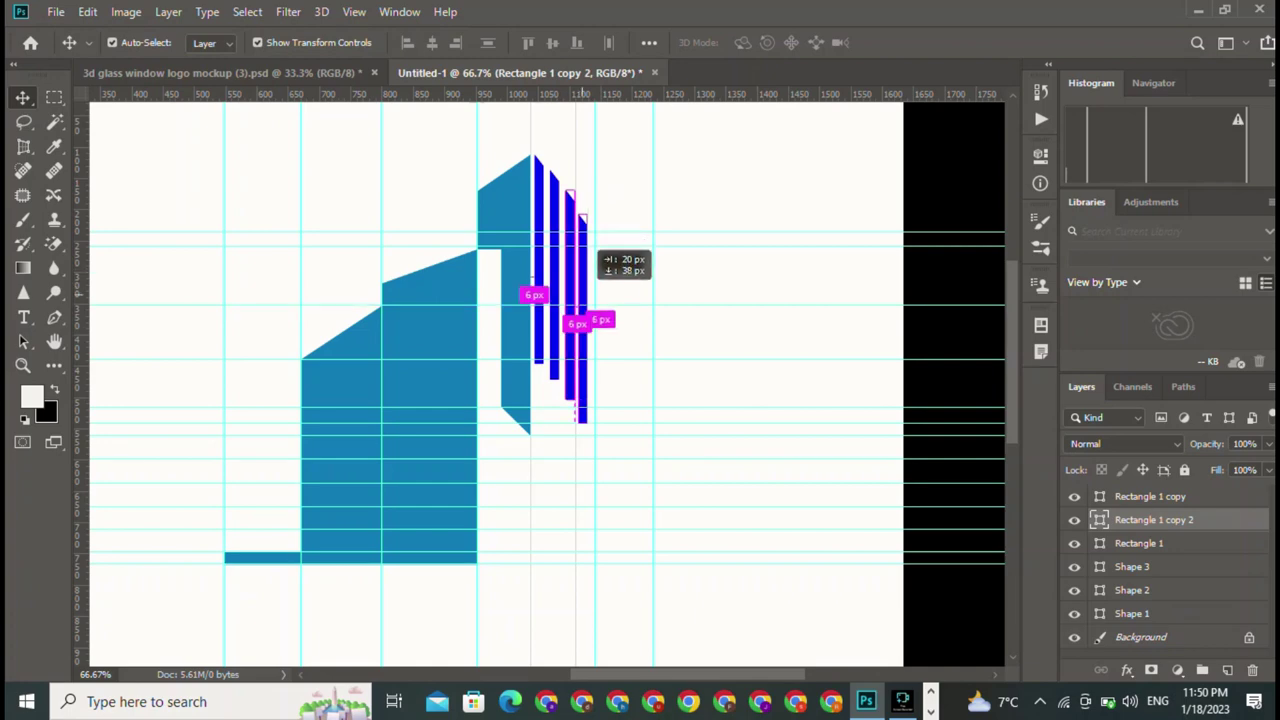
{"action": "left_click", "coordinate": [717, 196]}
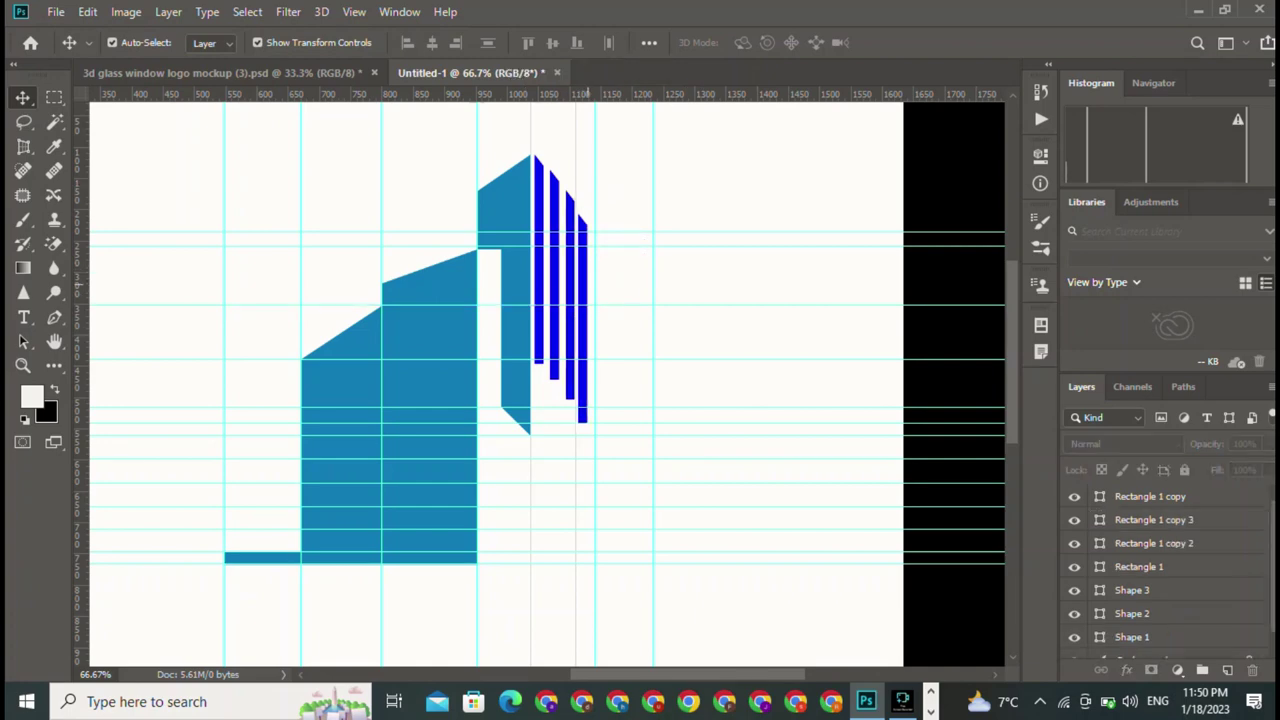
Step: Skew the rightmost stripe so its ends slope diagonally
{"action": "left_click", "coordinate": [583, 319]}
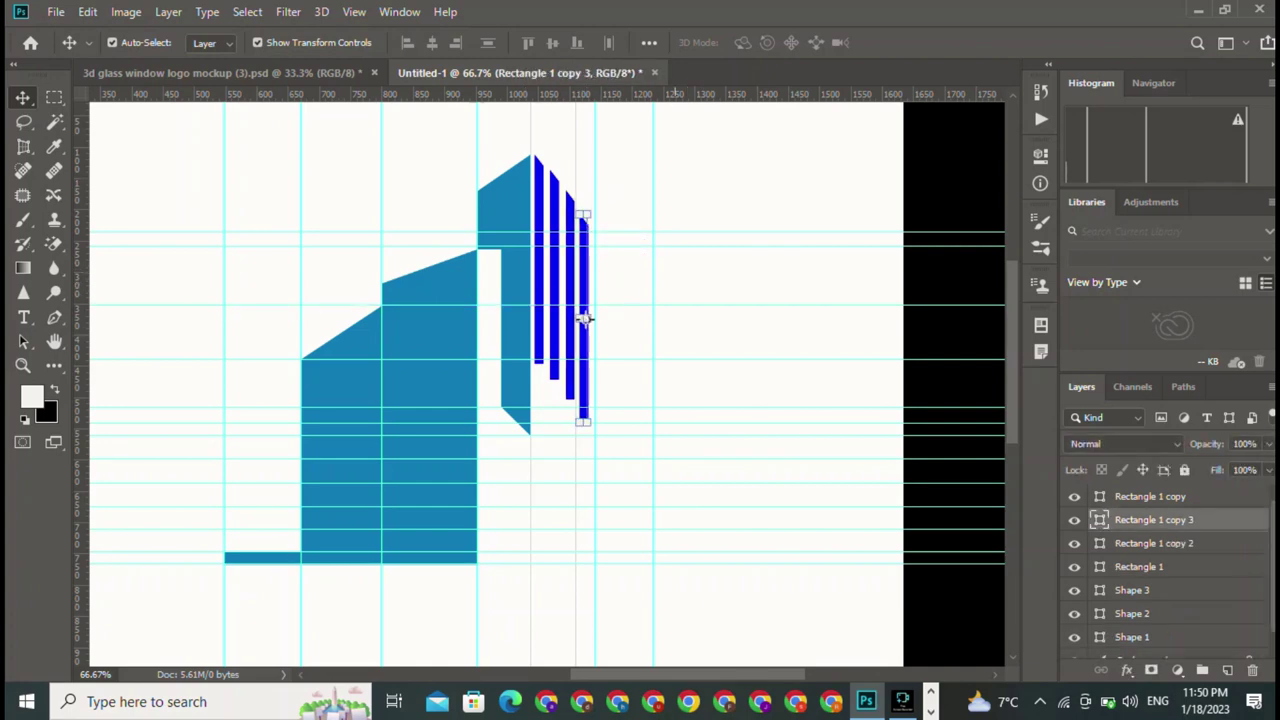
{"action": "right_click", "coordinate": [583, 319]}
{"action": "key", "text": "Escape"}
{"action": "key", "text": "ctrl"}
{"action": "key", "text": "ctrl+t"}
{"action": "right_click", "coordinate": [583, 319]}
{"action": "key", "text": "Down"}
{"action": "key", "text": "Down"}
{"action": "key", "text": "Down"}
{"action": "key", "text": "Up"}
{"action": "key", "text": "Up"}
{"action": "key", "text": "Up"}
{"action": "key", "text": "Return"}
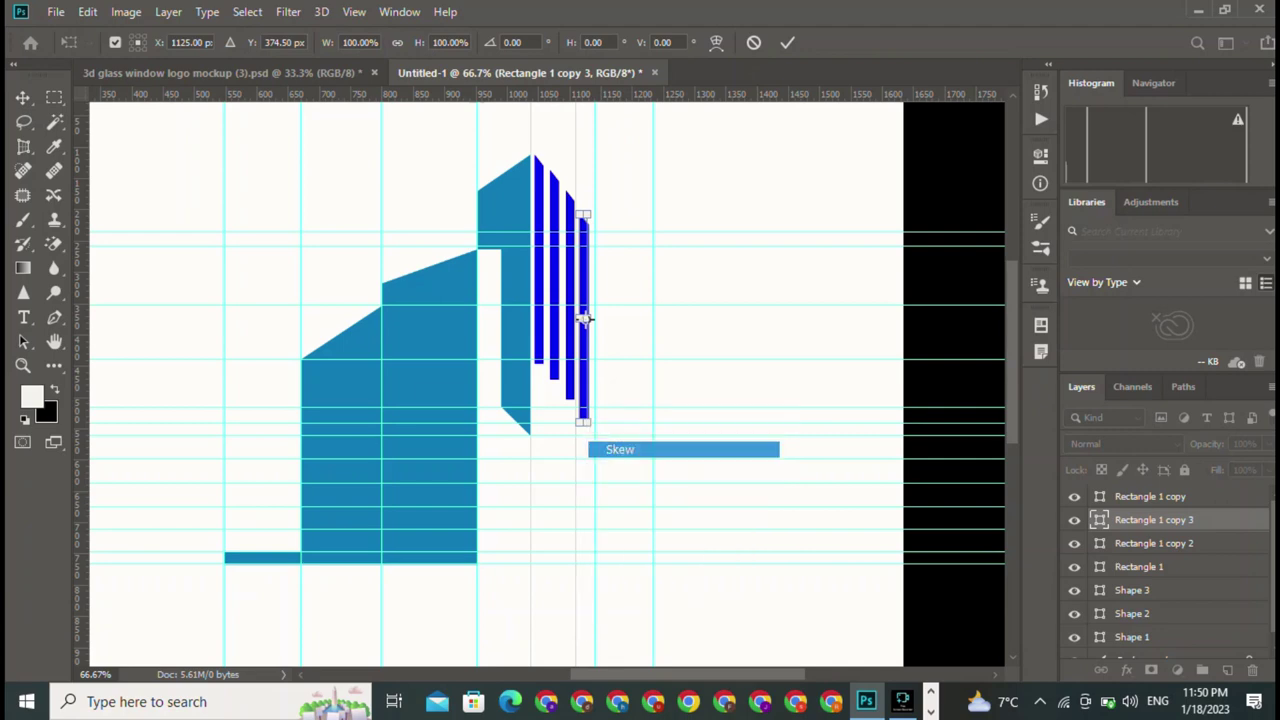
{"action": "left_click_drag", "start_coordinate": [583, 319], "coordinate": [584, 365]}
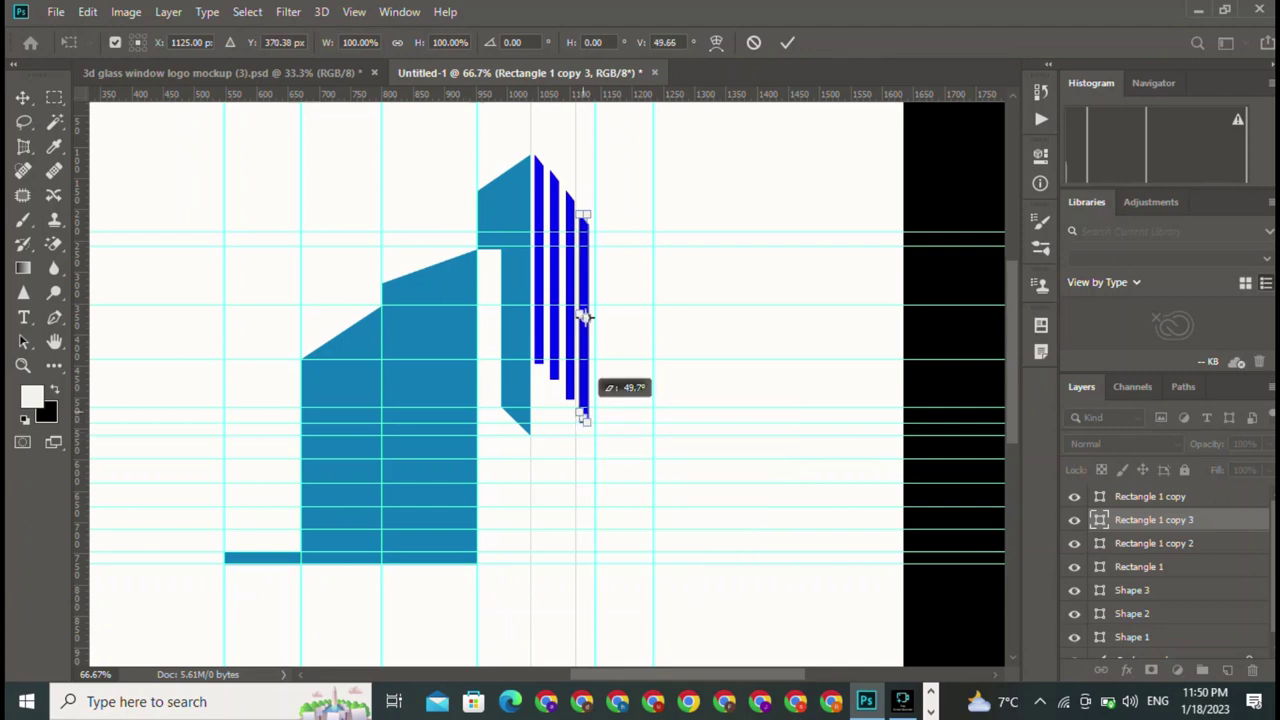
{"action": "left_click", "coordinate": [787, 42]}
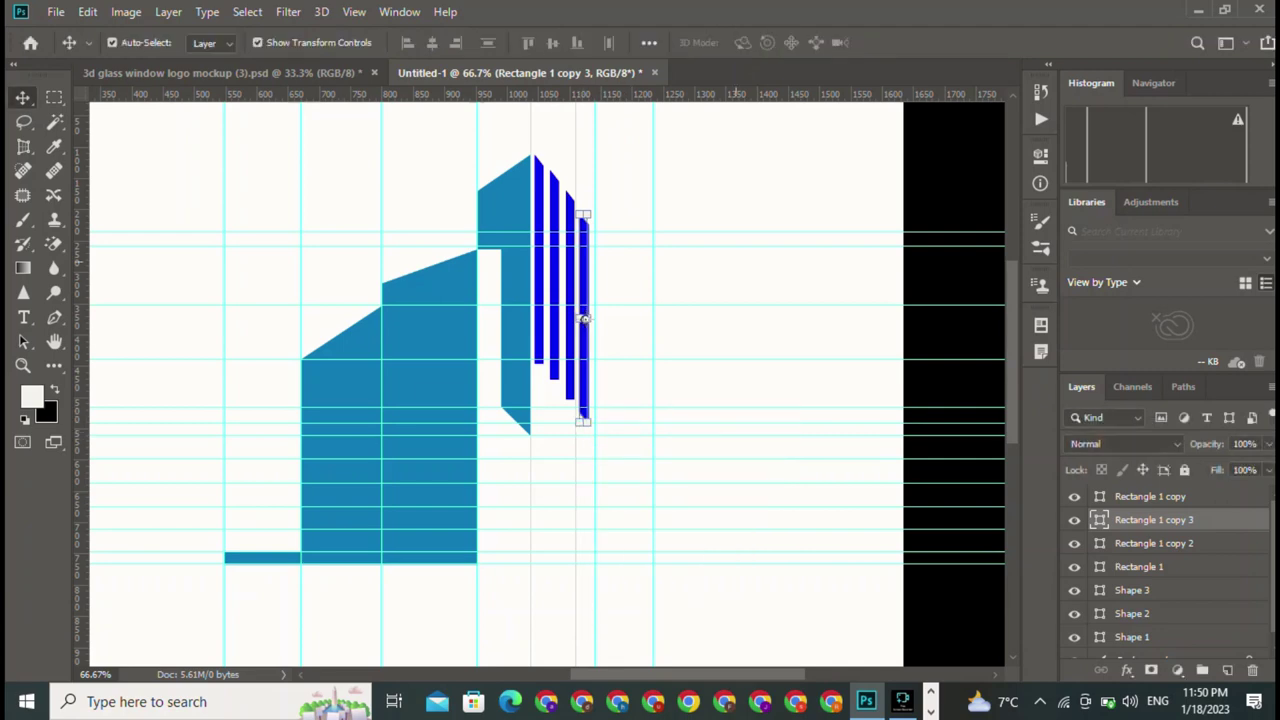
Step: Skew the third and second stripes to match the rightmost one
{"action": "left_click", "coordinate": [570, 300]}
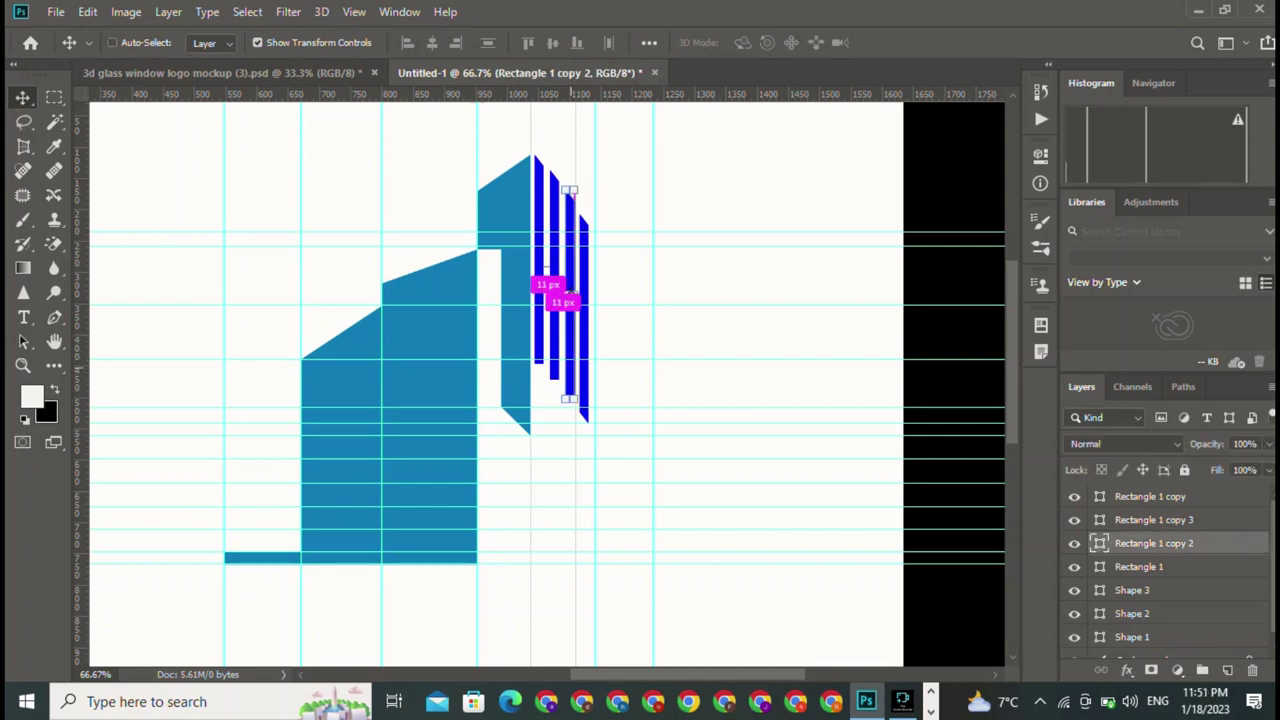
{"action": "key", "text": "ctrl+t"}
{"action": "right_click", "coordinate": [570, 368]}
{"action": "left_click", "coordinate": [605, 437]}
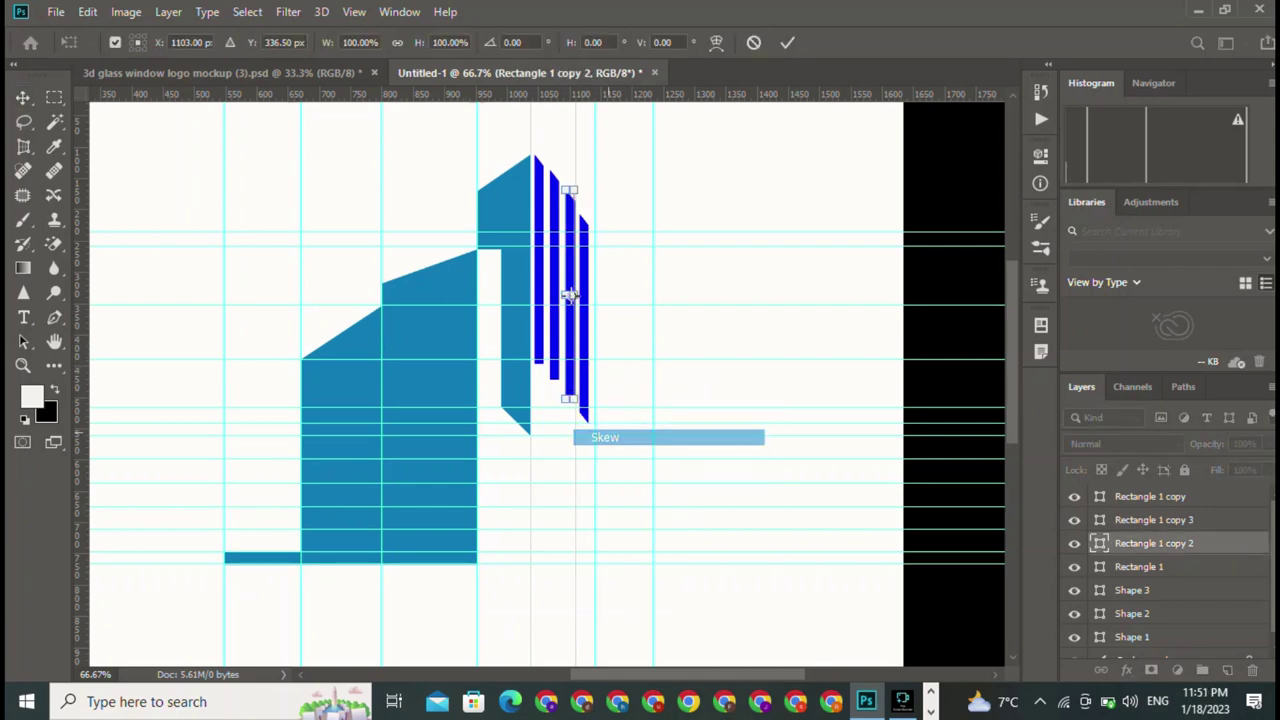
{"action": "left_click_drag", "start_coordinate": [568, 296], "coordinate": [570, 291]}
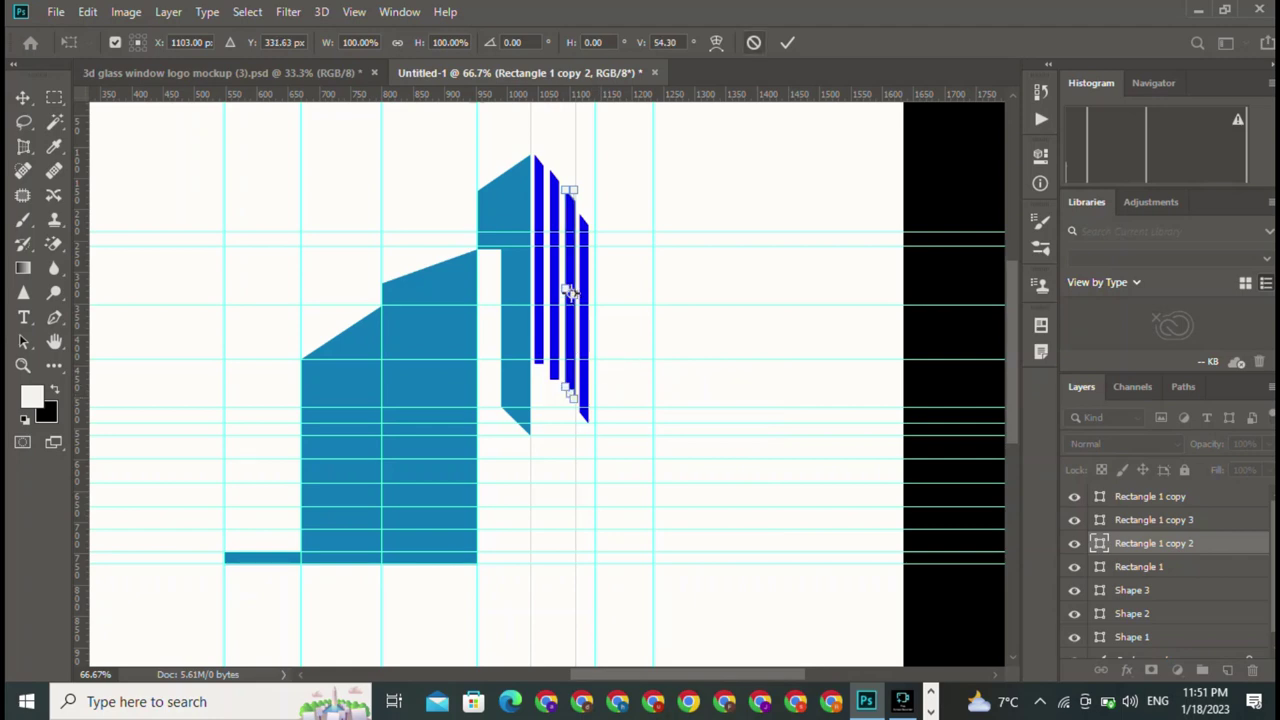
{"action": "key", "text": "Return"}
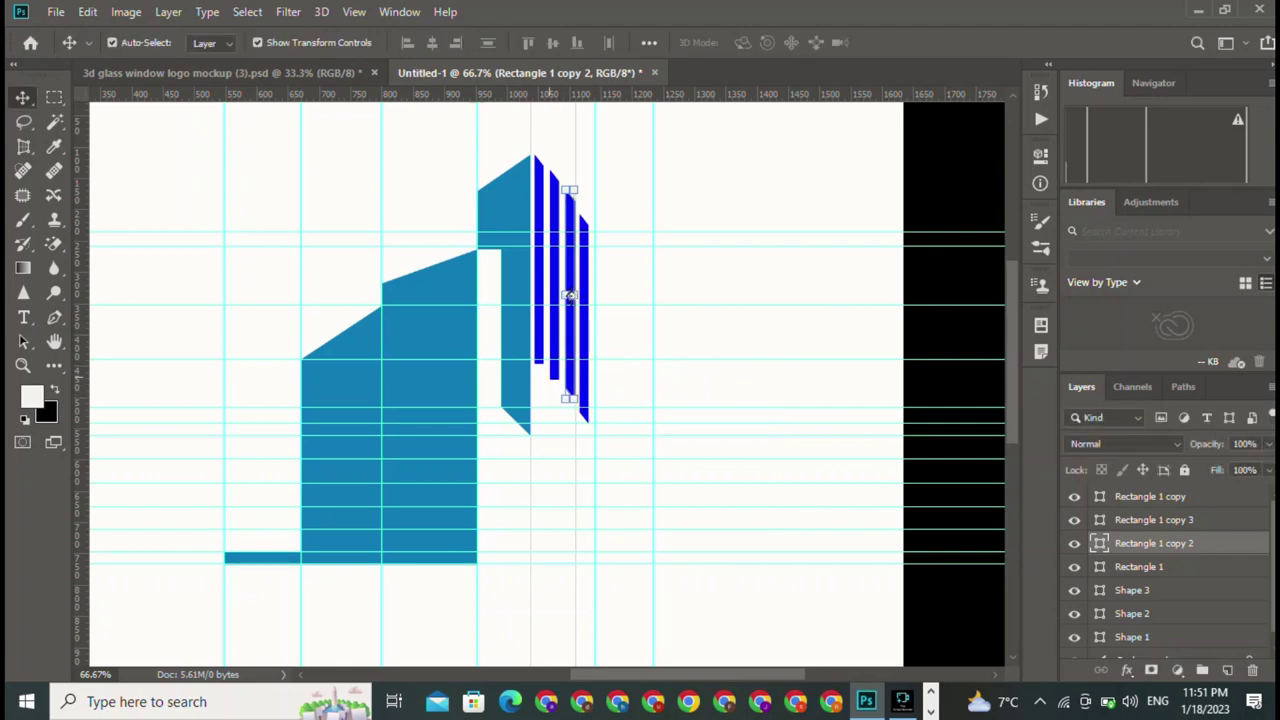
{"action": "left_click", "coordinate": [568, 296]}
{"action": "left_click", "coordinate": [554, 276]}
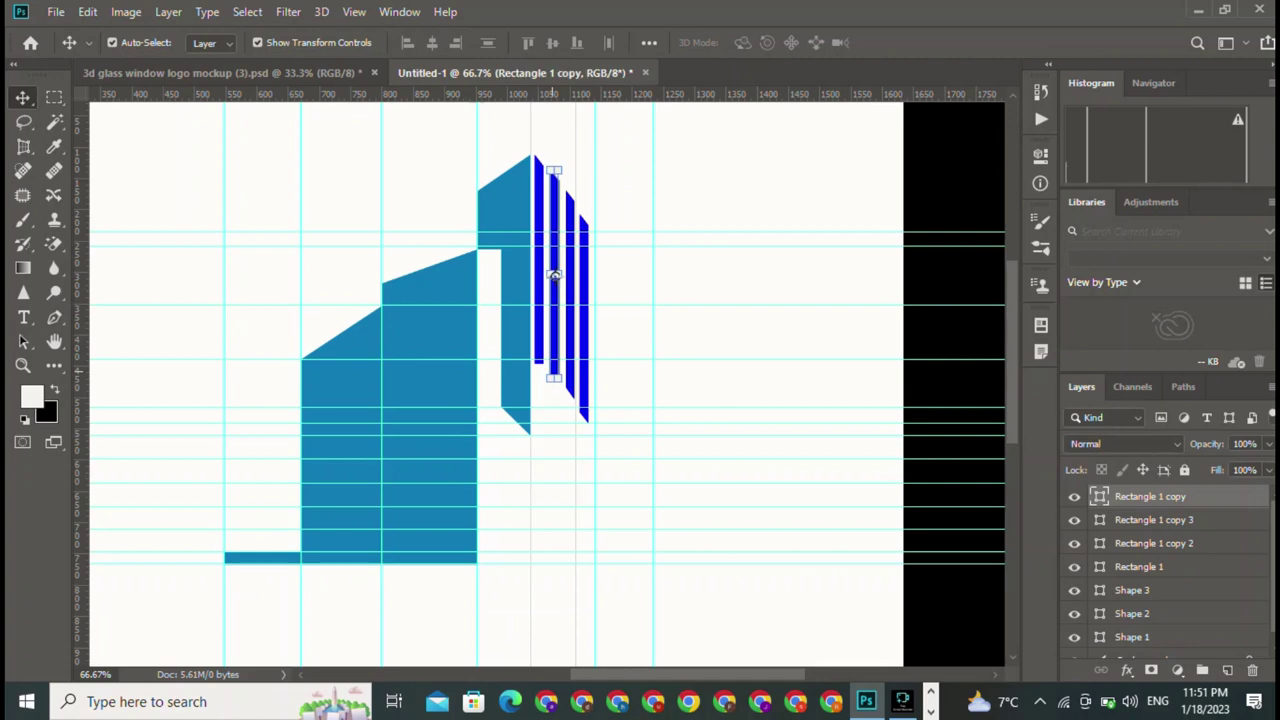
{"action": "key", "text": "ctrl+t"}
{"action": "right_click", "coordinate": [554, 276]}
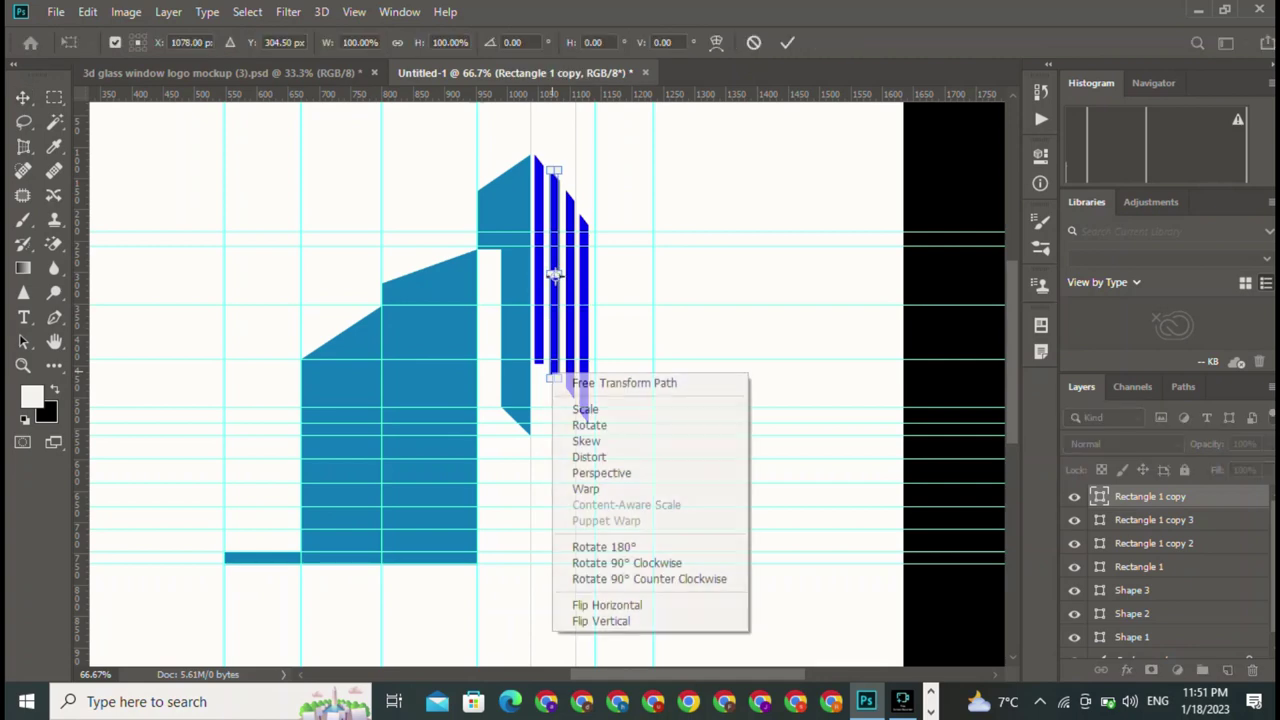
{"action": "left_click", "coordinate": [600, 440]}
{"action": "mouse_move", "coordinate": [554, 276]}
{"action": "left_mouse_down"}
{"action": "mouse_move", "coordinate": [554, 260]}
{"action": "mouse_move", "coordinate": [554, 290]}
{"action": "left_mouse_up"}
{"action": "key", "text": "Return"}
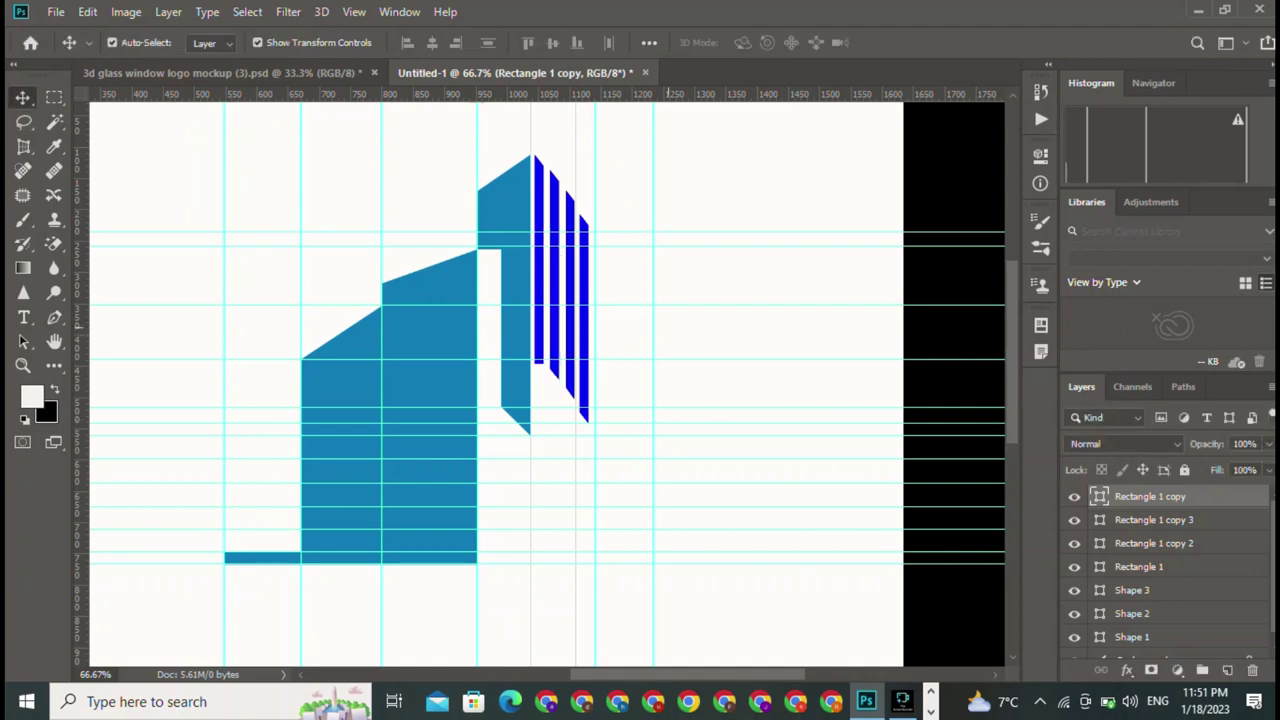
Step: Skew the leftmost stripe so its ends slope like the others
{"action": "key", "text": "ctrl+d"}
{"action": "left_click", "coordinate": [539, 260]}
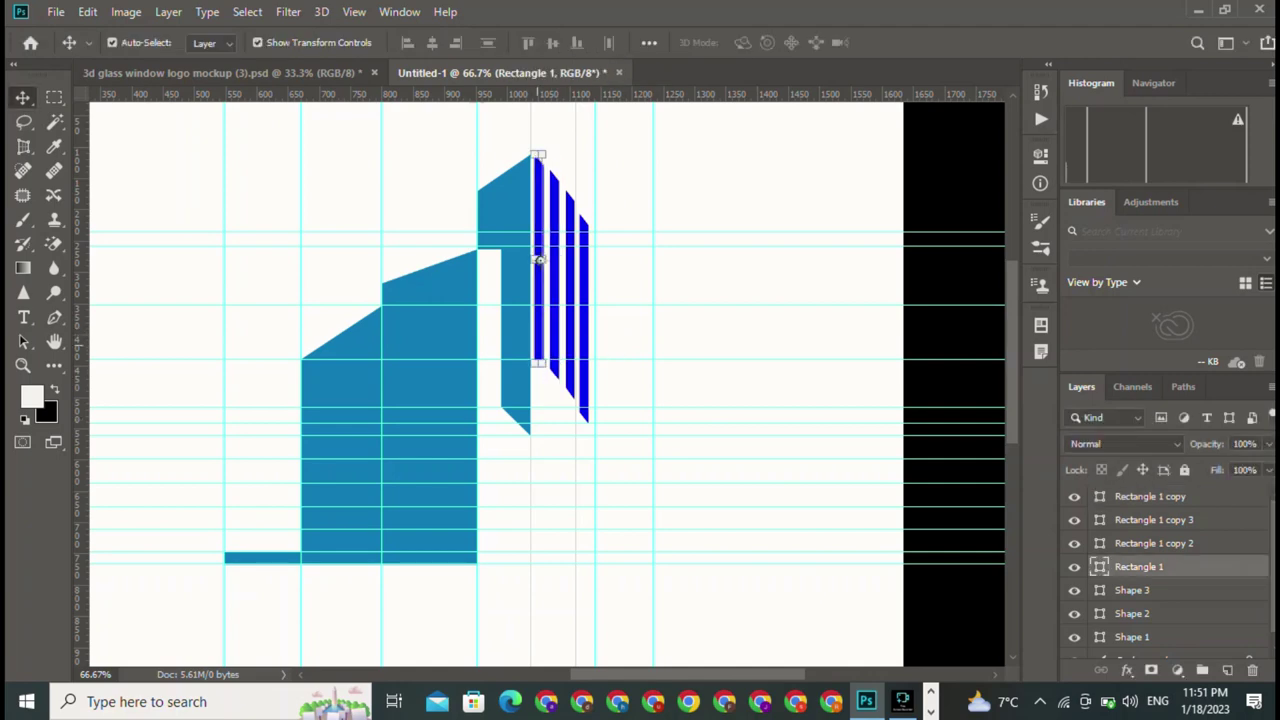
{"action": "key", "text": "ctrl+t"}
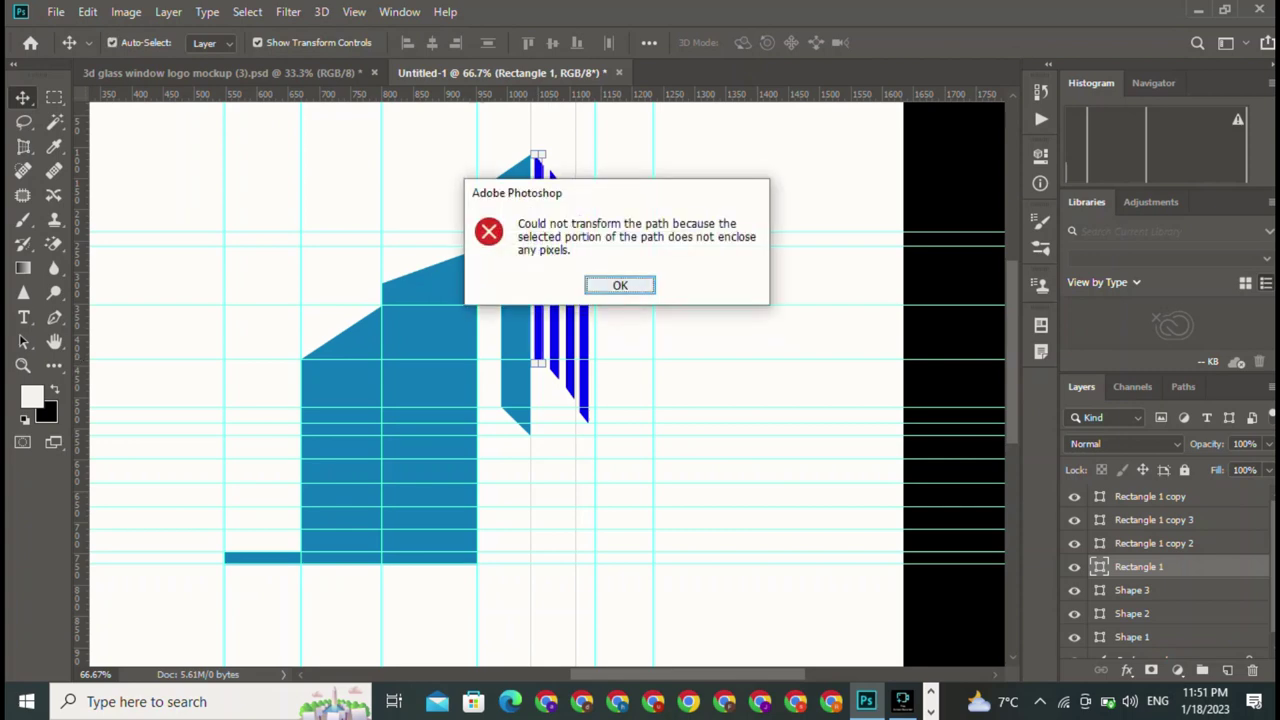
{"action": "key", "text": "Return"}
{"action": "left_click_drag", "start_coordinate": [539, 260], "coordinate": [539, 261]}
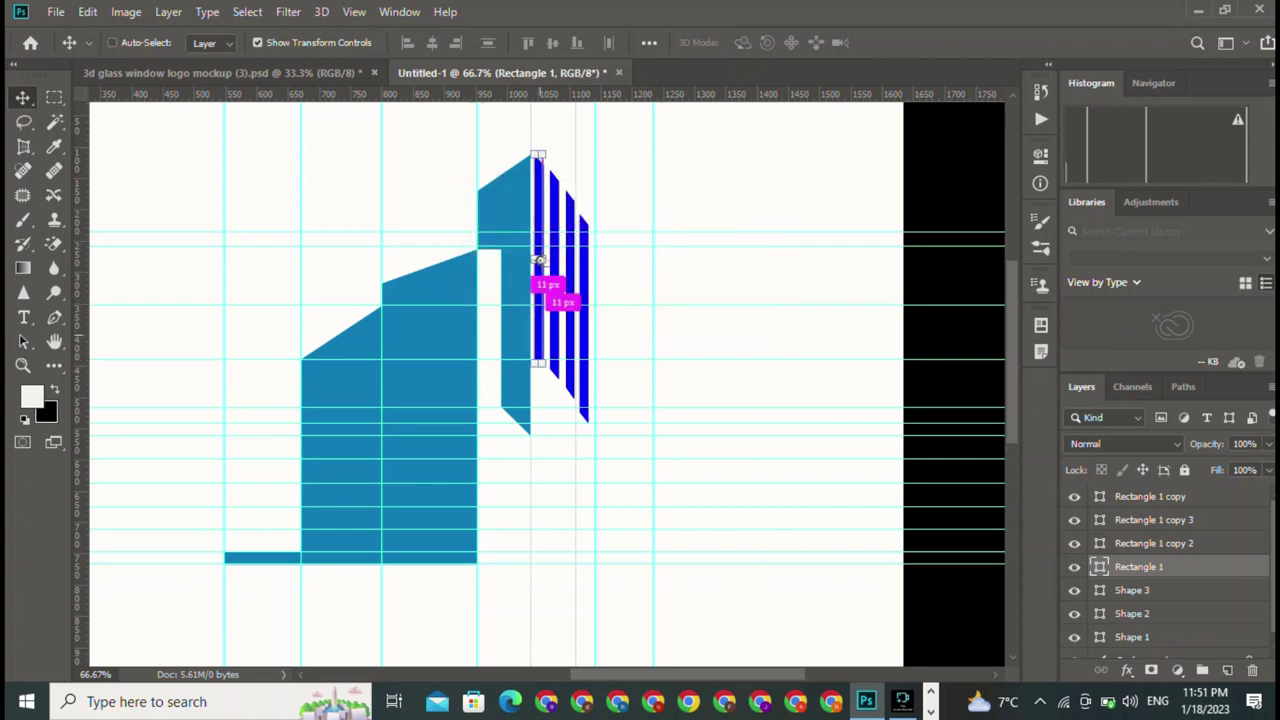
{"action": "key", "text": "ctrl+t"}
{"action": "right_click", "coordinate": [539, 260]}
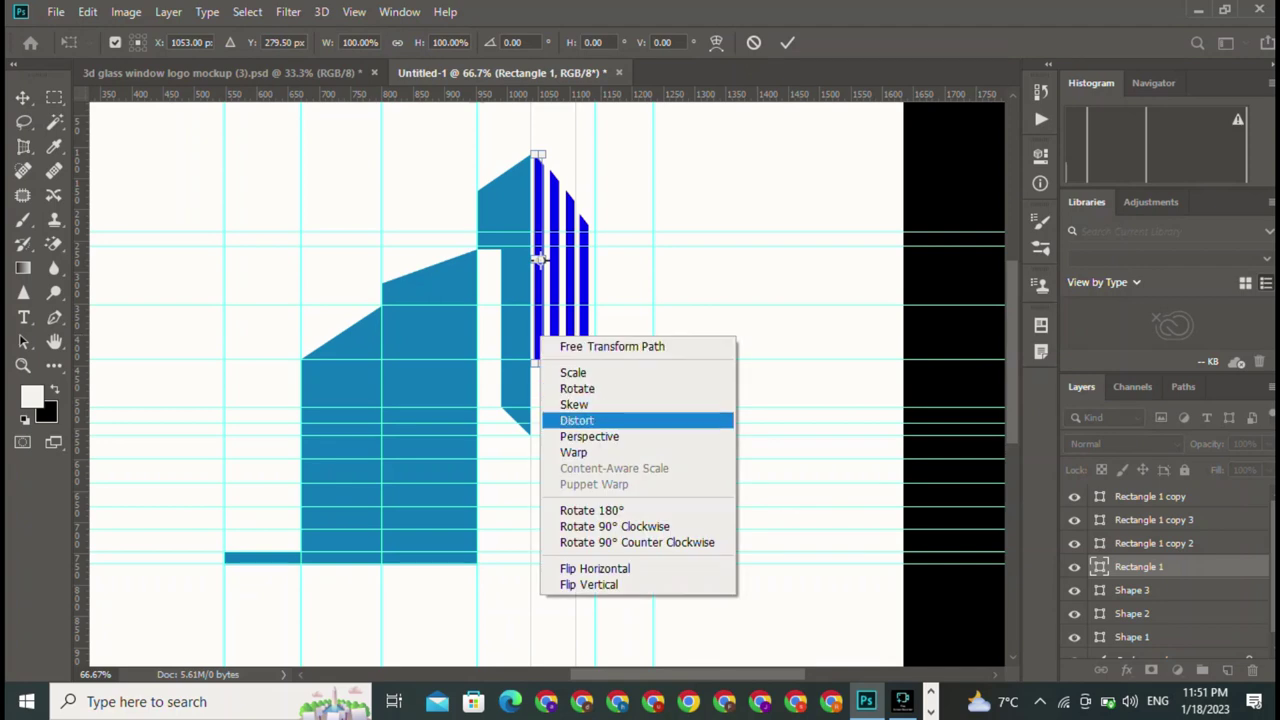
{"action": "key", "text": "Return"}
{"action": "left_click_drag", "start_coordinate": [539, 260], "coordinate": [535, 252]}
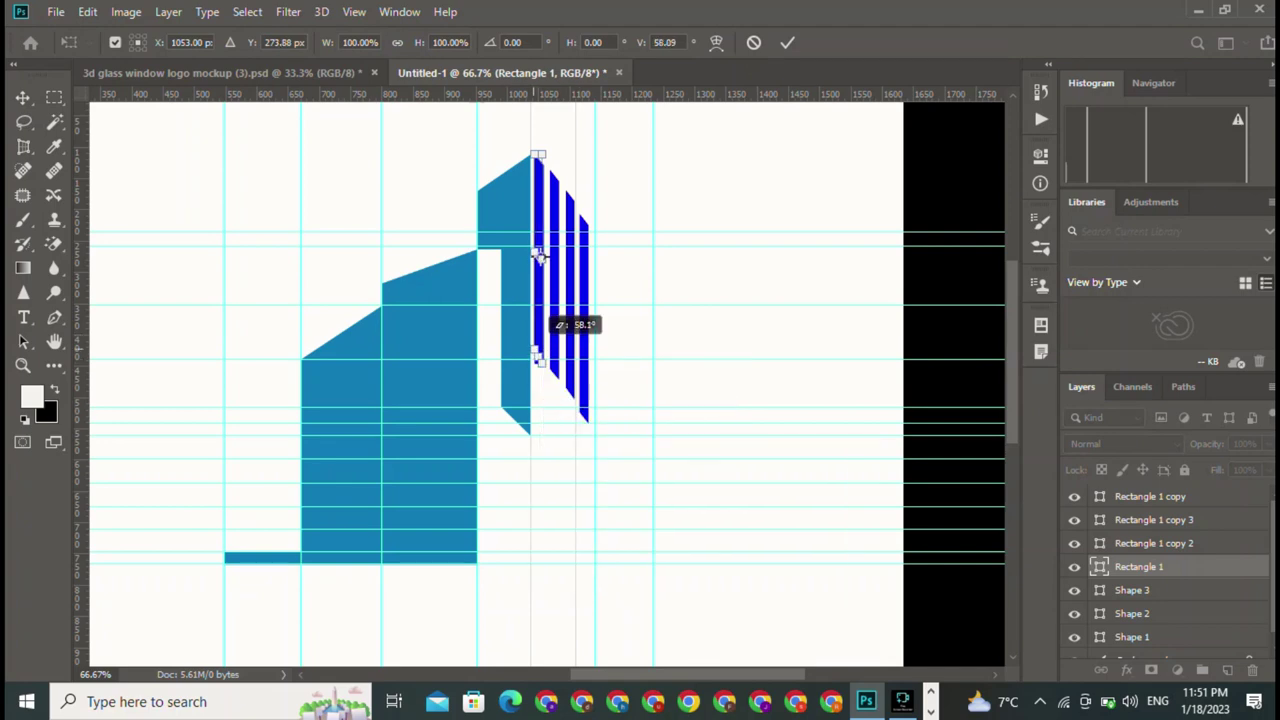
{"action": "left_click", "coordinate": [787, 42]}
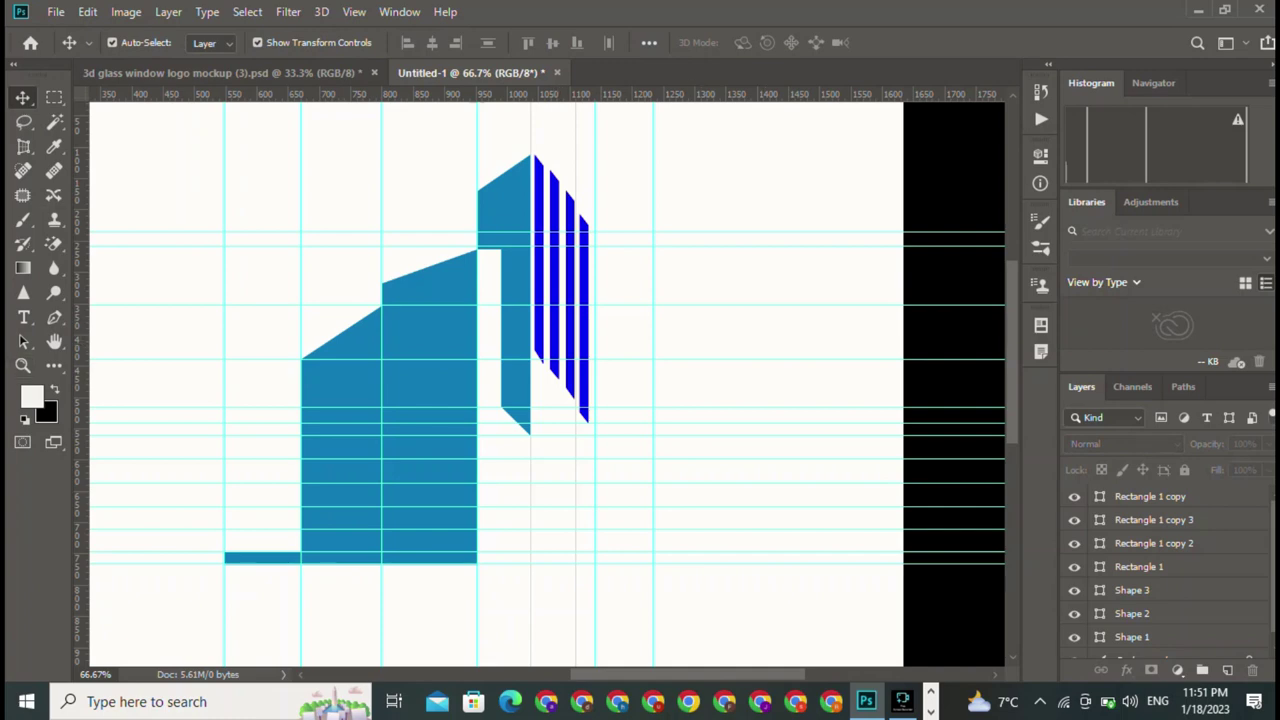
Step: Duplicate the first blue stripe and rotate the copy into a diagonal
{"action": "left_click", "coordinate": [54, 365]}
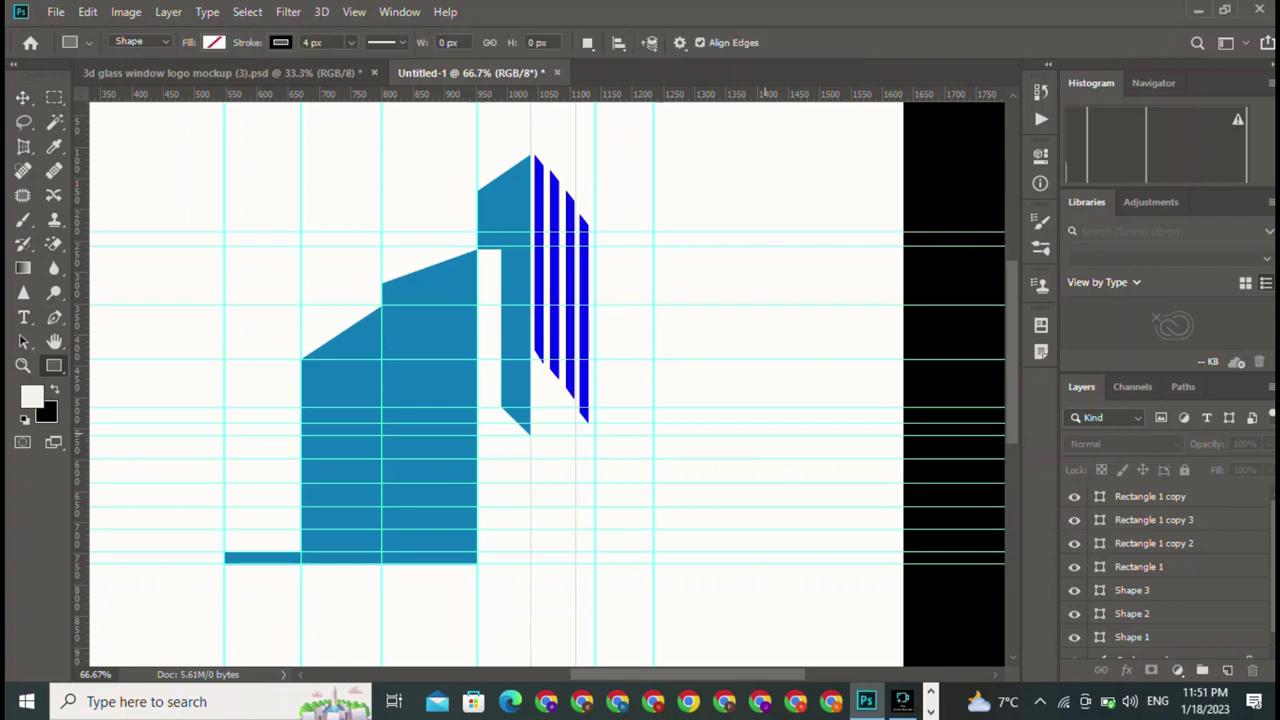
{"action": "key", "text": "v"}
{"action": "left_click", "coordinate": [553, 275]}
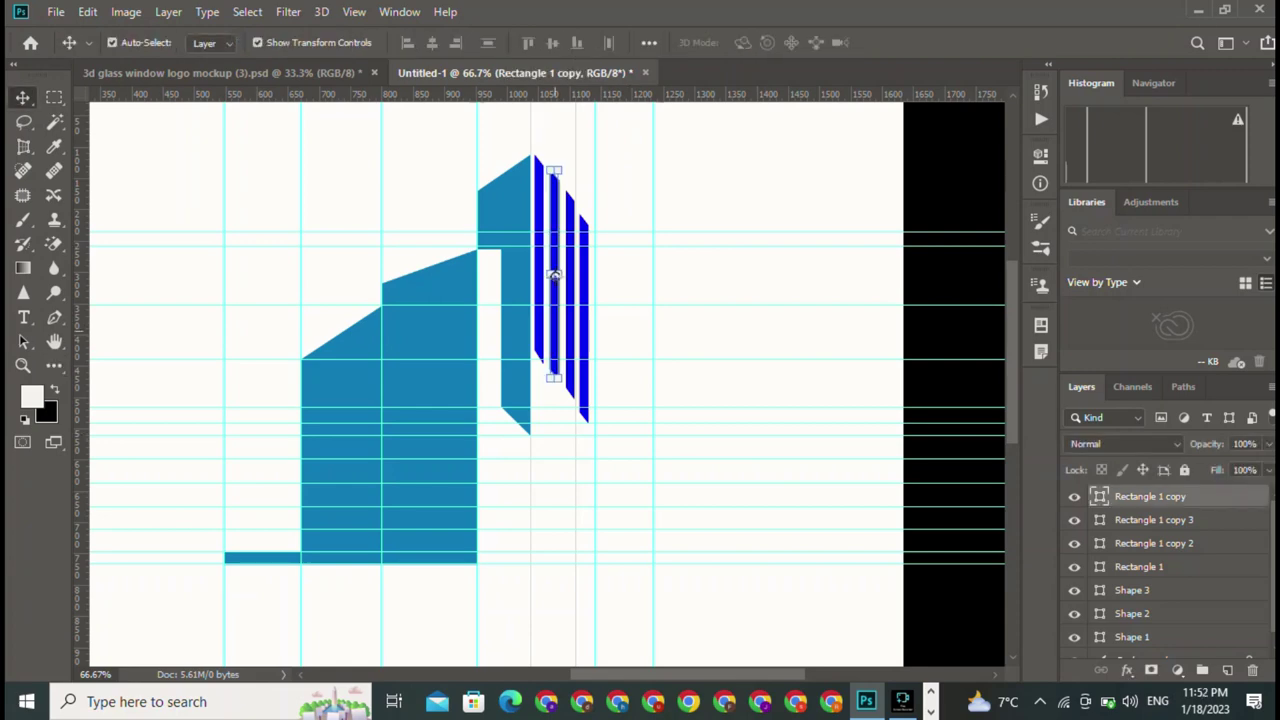
{"action": "left_click_drag", "start_coordinate": [553, 275], "coordinate": [750, 424], "text": "alt"}
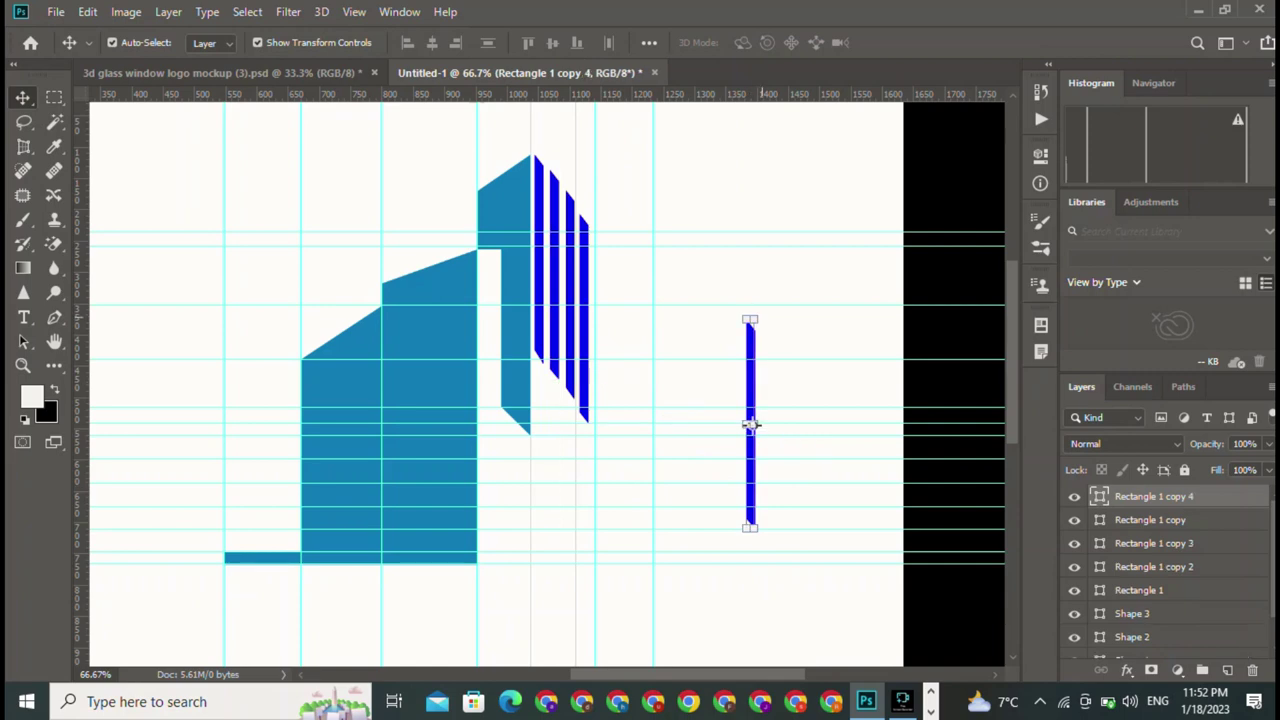
{"action": "left_click_drag", "start_coordinate": [752, 545], "coordinate": [850, 490]}
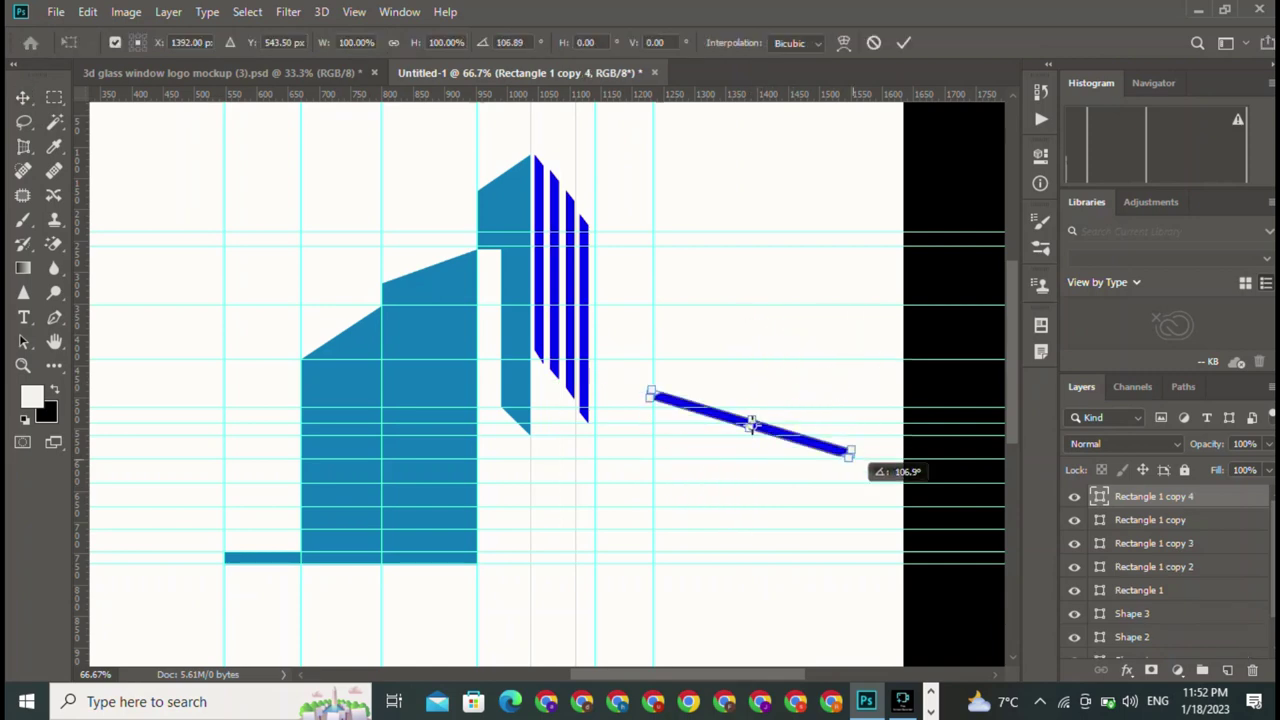
{"action": "mouse_move", "coordinate": [752, 425]}
{"action": "left_mouse_down"}
{"action": "mouse_move", "coordinate": [686, 385]}
{"action": "mouse_move", "coordinate": [697, 395]}
{"action": "left_mouse_up"}
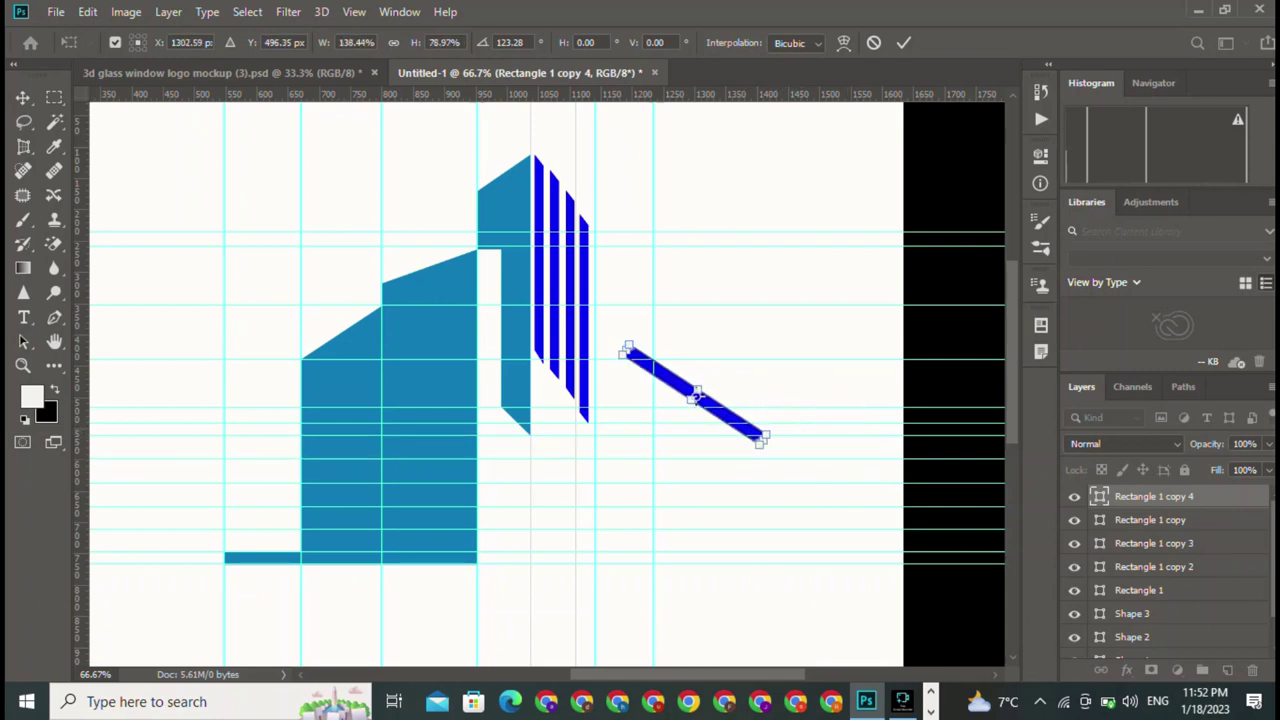
{"action": "left_click", "coordinate": [903, 42]}
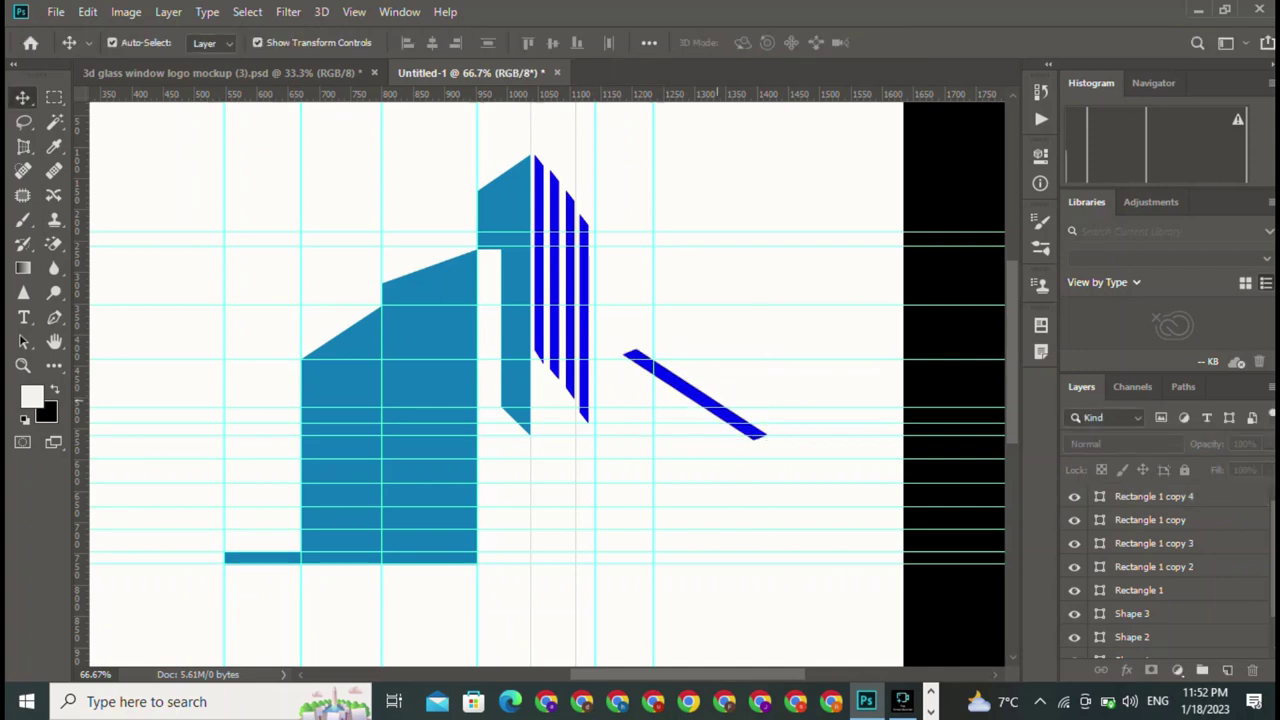
{"action": "left_click", "coordinate": [655, 372]}
{"action": "key", "text": "ctrl+z"}
Step: Position the diagonal stripe below the vertical stripes, rotate it slightly and shrink it to about 62%
{"action": "left_click_drag", "start_coordinate": [696, 395], "coordinate": [578, 413]}
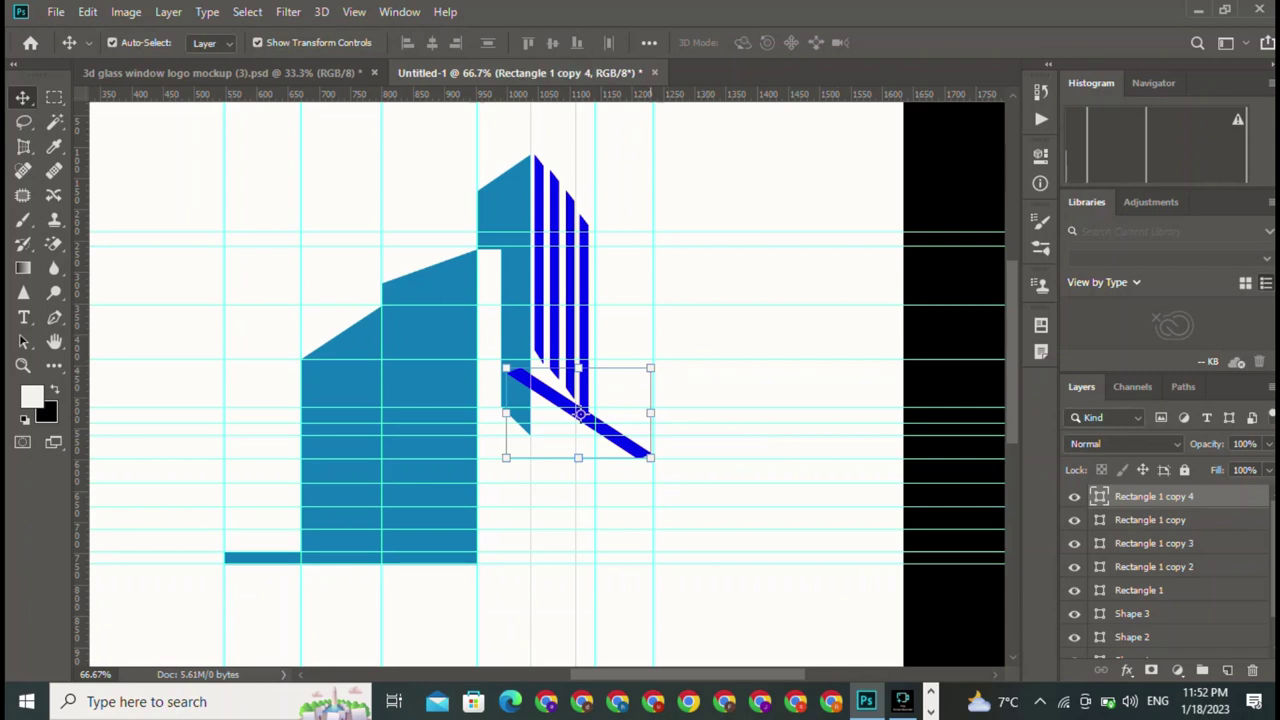
{"action": "mouse_move", "coordinate": [578, 413]}
{"action": "left_mouse_down"}
{"action": "mouse_move", "coordinate": [581, 462]}
{"action": "mouse_move", "coordinate": [565, 474]}
{"action": "left_mouse_up"}
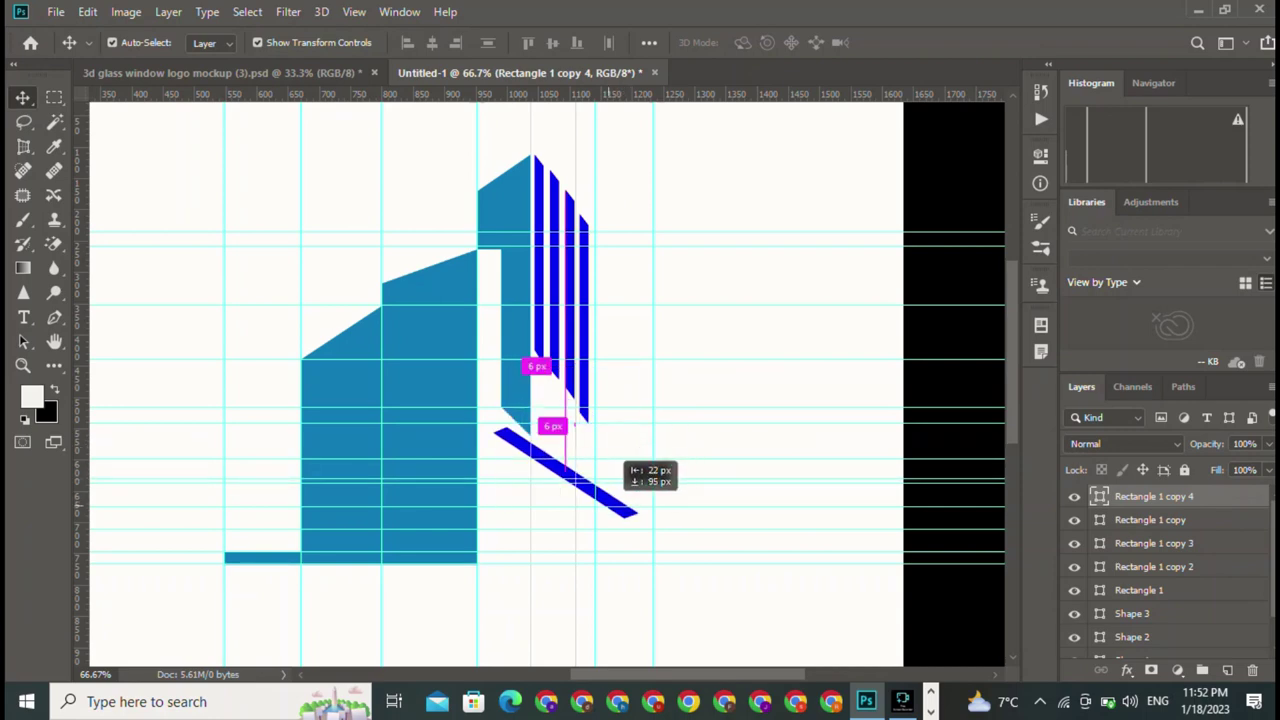
{"action": "left_click_drag", "start_coordinate": [565, 474], "coordinate": [571, 480]}
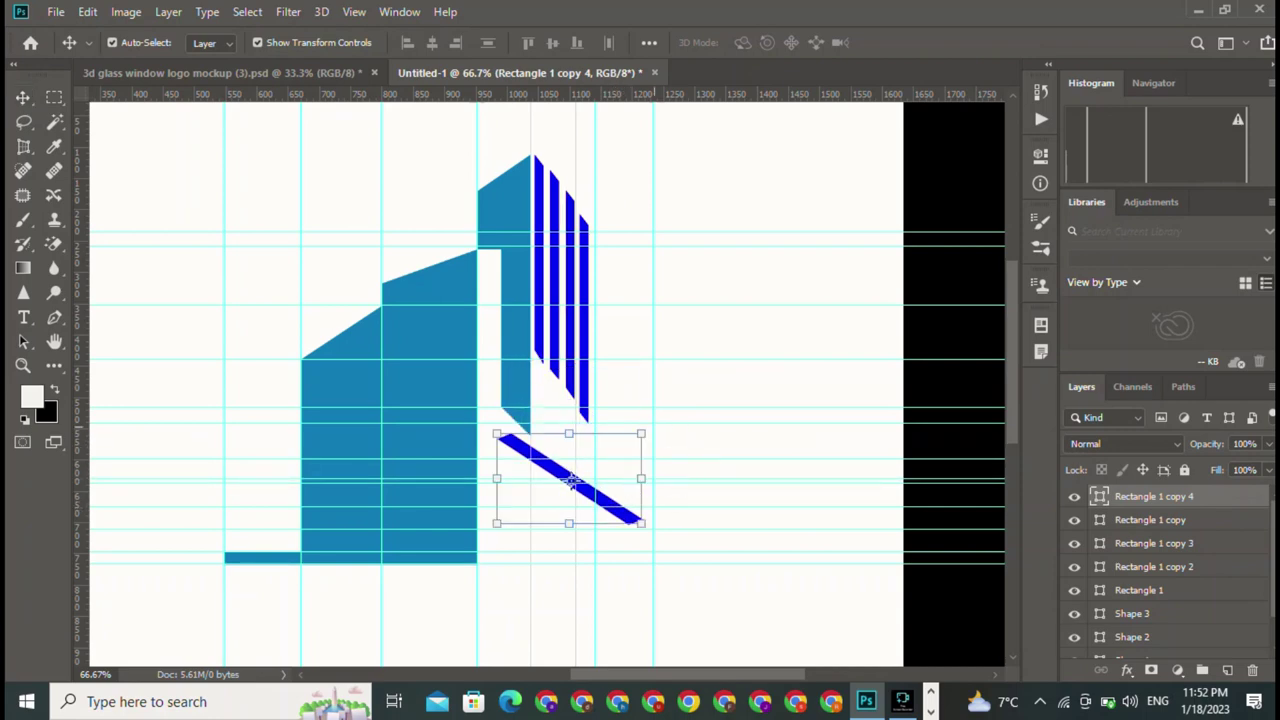
{"action": "key", "text": "ctrl+t"}
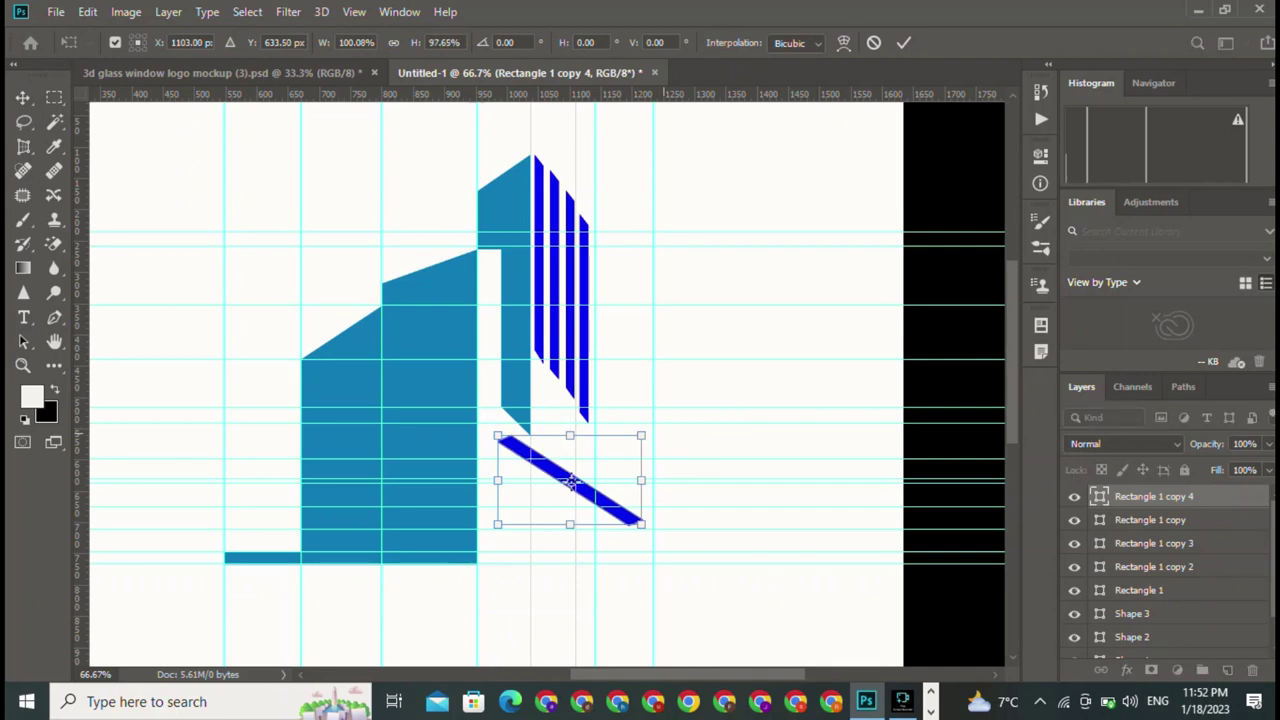
{"action": "left_click_drag", "start_coordinate": [668, 424], "coordinate": [655, 445]}
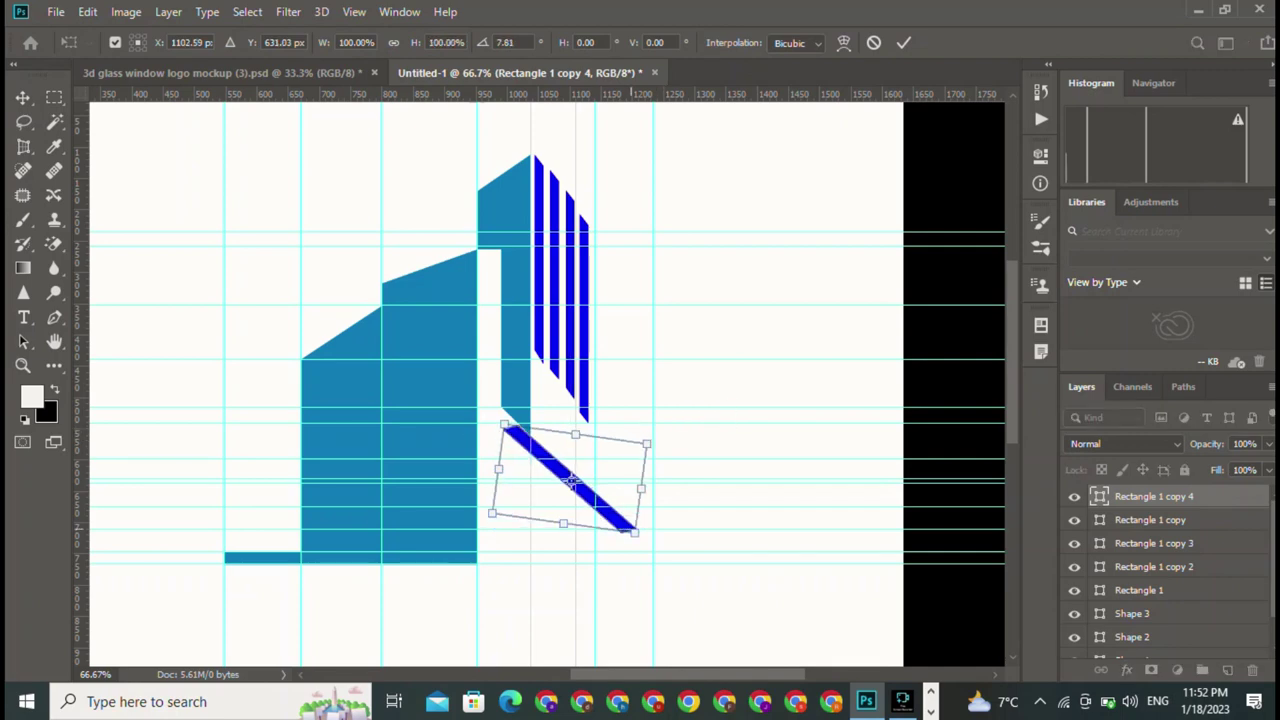
{"action": "left_click_drag", "start_coordinate": [634, 530], "coordinate": [583, 485]}
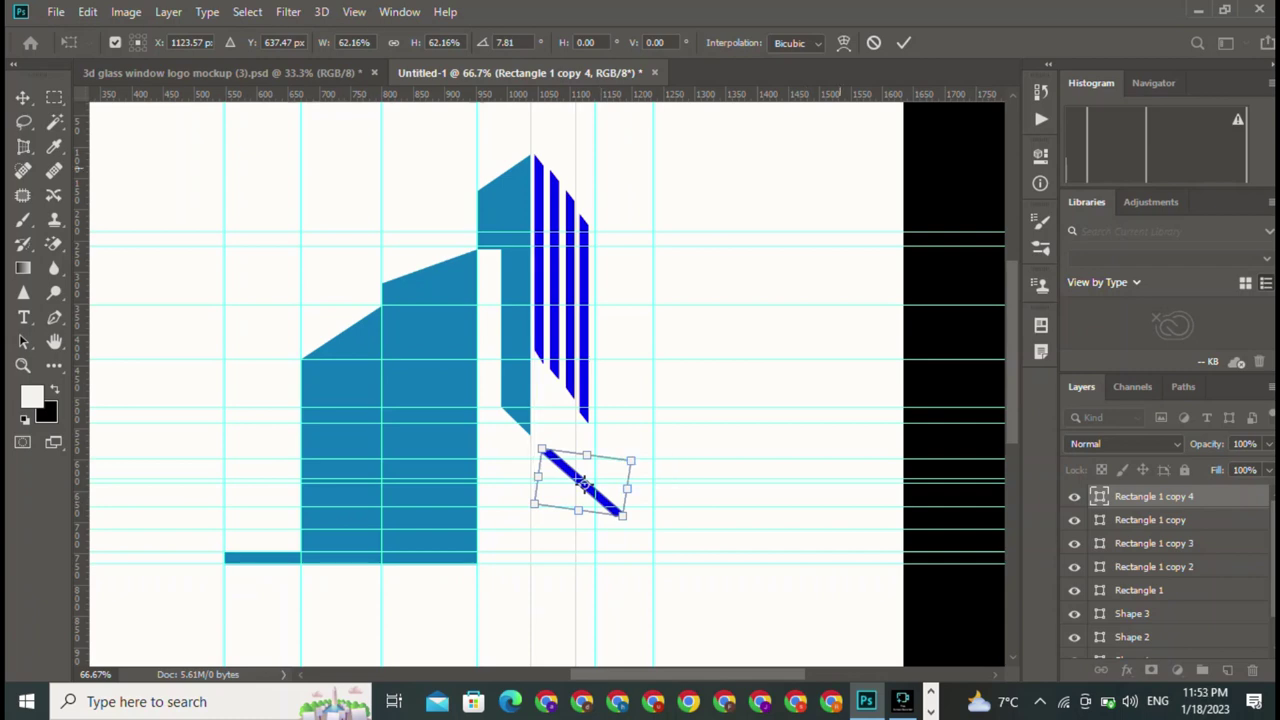
{"action": "key", "text": "Return"}
Step: Stretch the four vertical stripes downward and set the diagonal stripe beneath their ends
{"action": "left_click", "coordinate": [585, 545]}
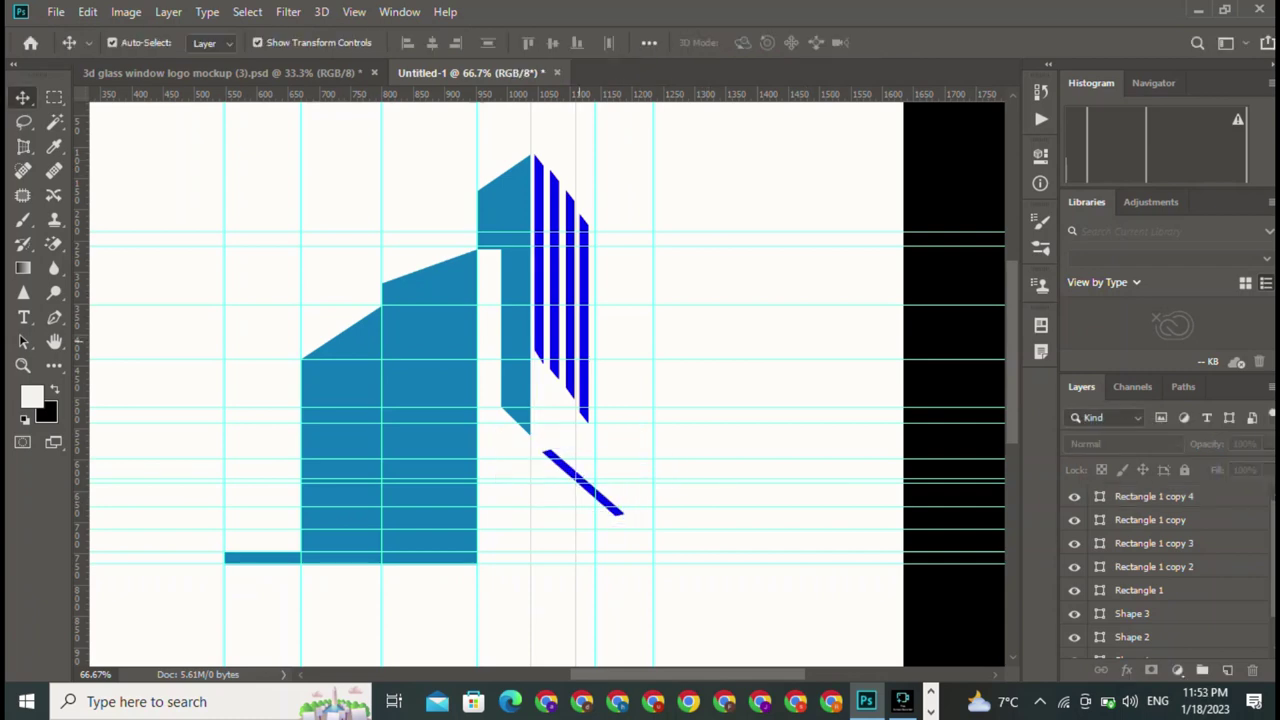
{"action": "left_click_drag", "start_coordinate": [625, 425], "coordinate": [540, 150]}
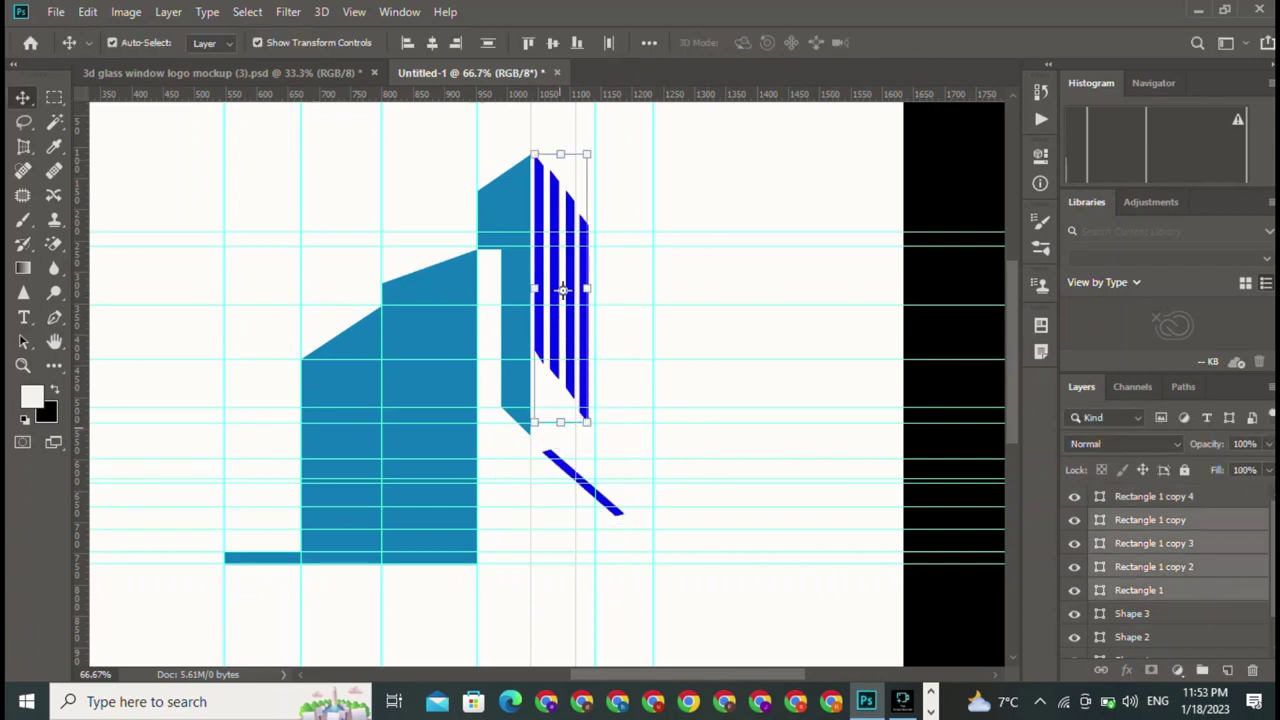
{"action": "key", "text": "ctrl+t"}
{"action": "left_click_drag", "start_coordinate": [560, 421], "coordinate": [560, 447]}
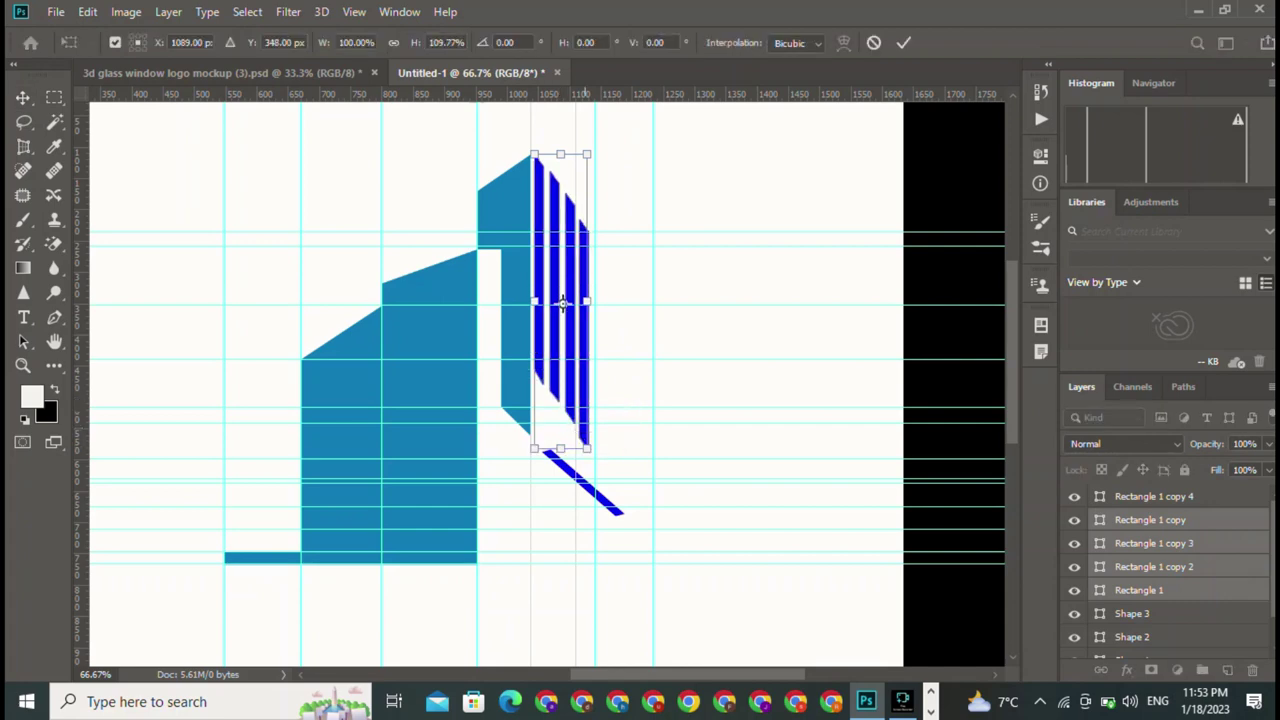
{"action": "mouse_move", "coordinate": [560, 447]}
{"action": "left_mouse_down"}
{"action": "mouse_move", "coordinate": [540, 456]}
{"action": "mouse_move", "coordinate": [564, 422]}
{"action": "left_mouse_up"}
{"action": "left_click", "coordinate": [903, 42]}
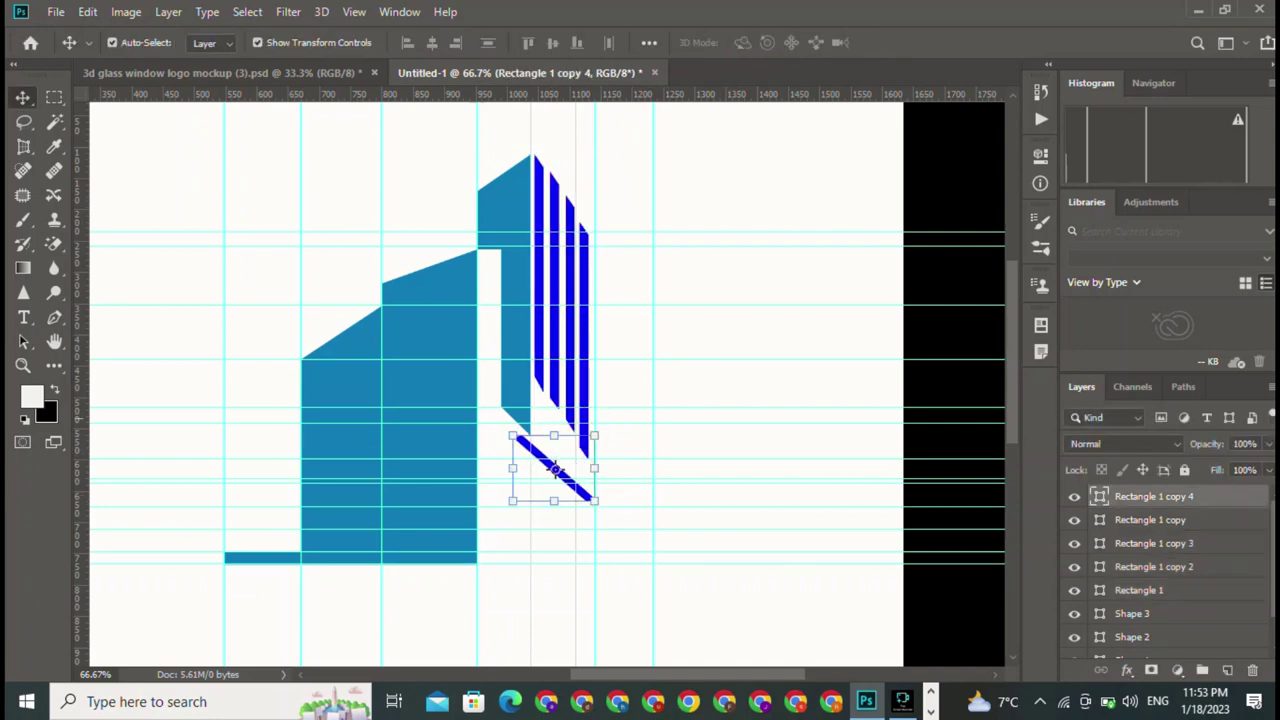
{"action": "left_click", "coordinate": [500, 600]}
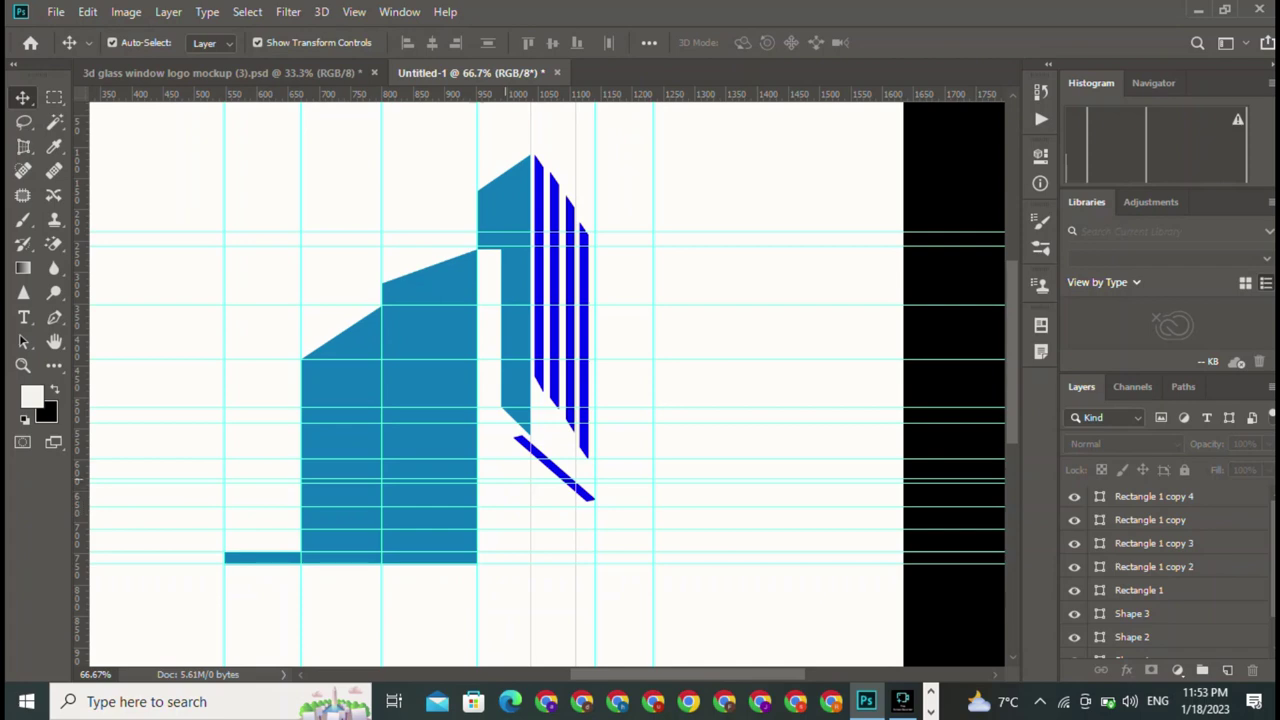
Step: Pen-draw a closed stepped block under the diagonal stripe, filled blue with no stroke
{"action": "left_click", "coordinate": [54, 317]}
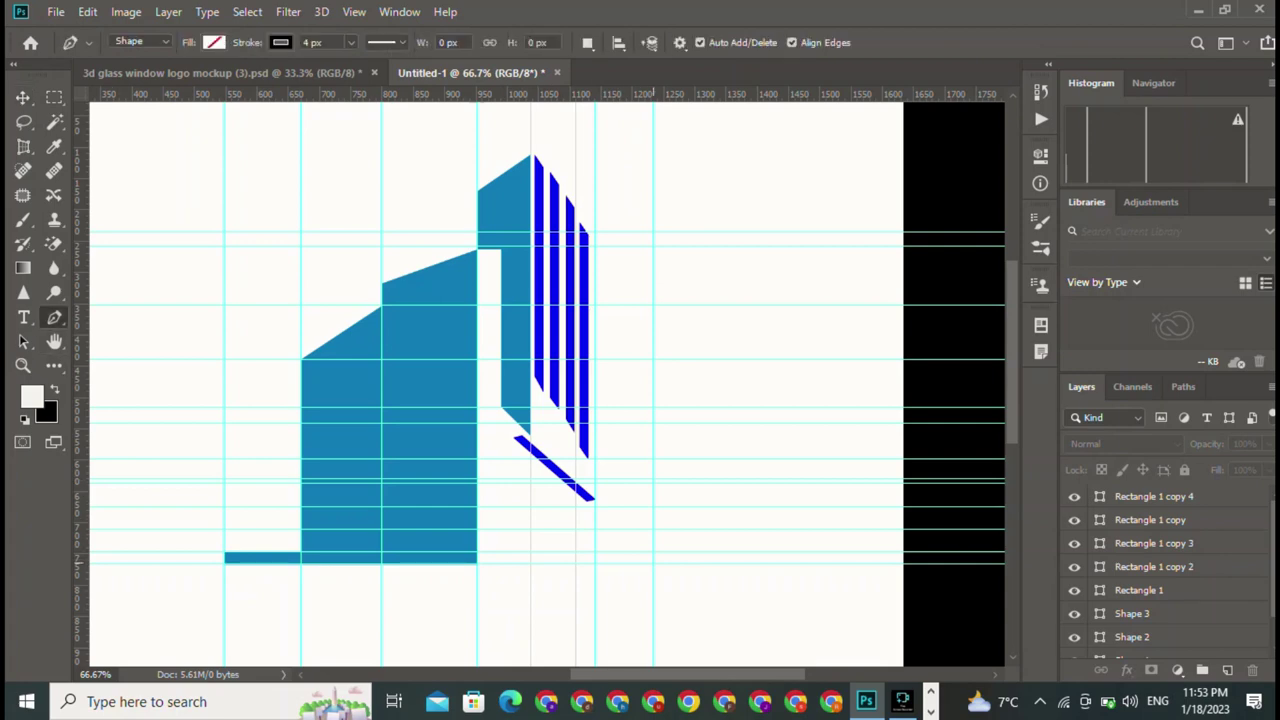
{"action": "left_click", "coordinate": [653, 552]}
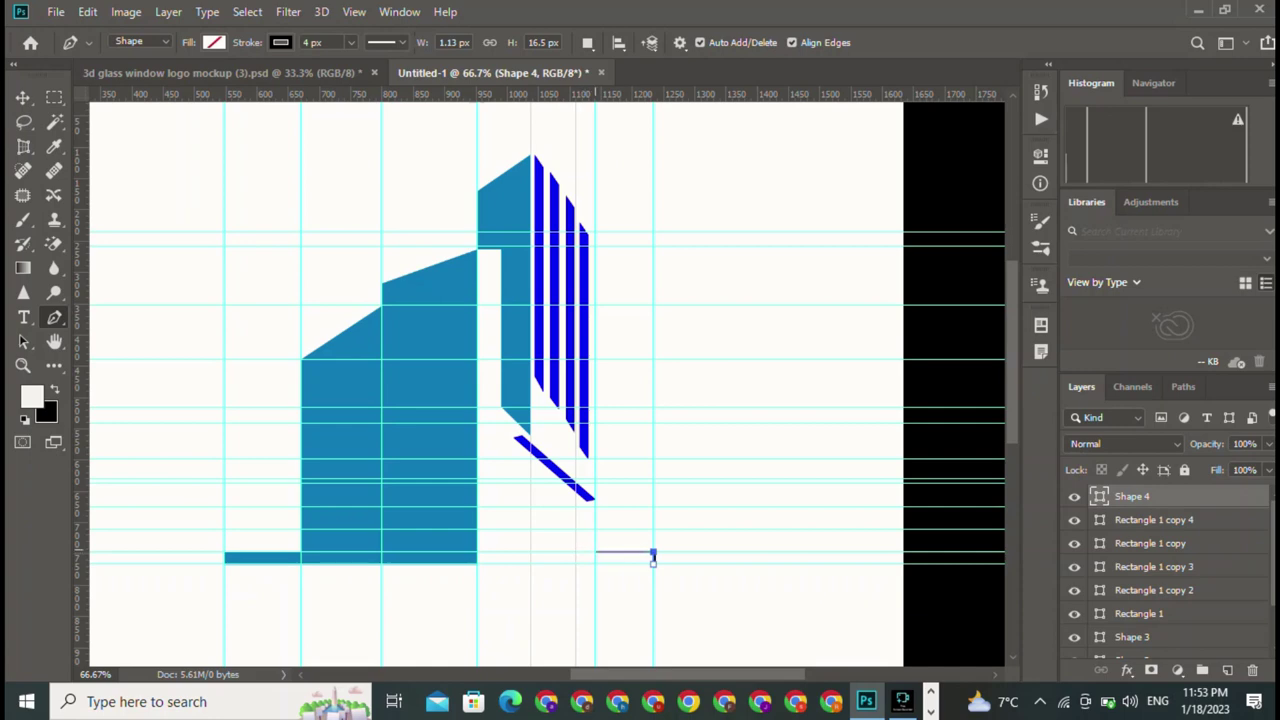
{"action": "left_click", "coordinate": [595, 552]}
{"action": "left_click", "coordinate": [596, 504]}
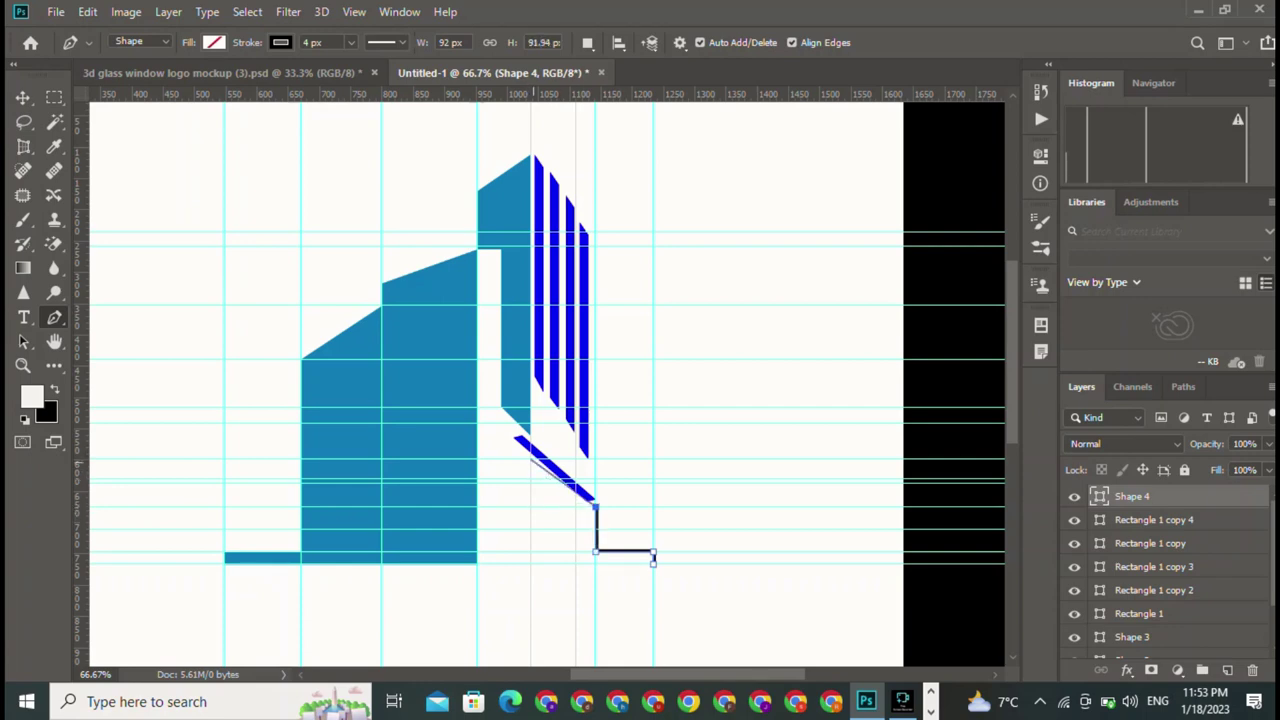
{"action": "left_click", "coordinate": [530, 460]}
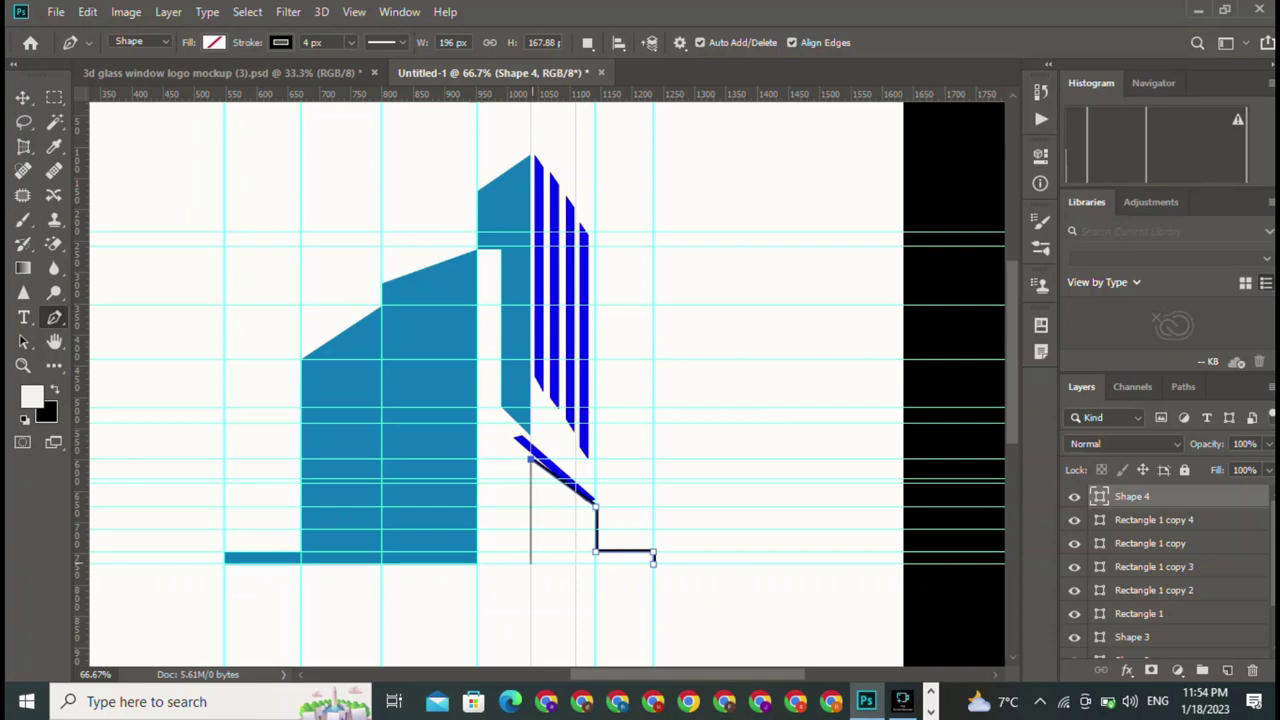
{"action": "left_click", "coordinate": [530, 563]}
{"action": "left_click", "coordinate": [652, 560]}
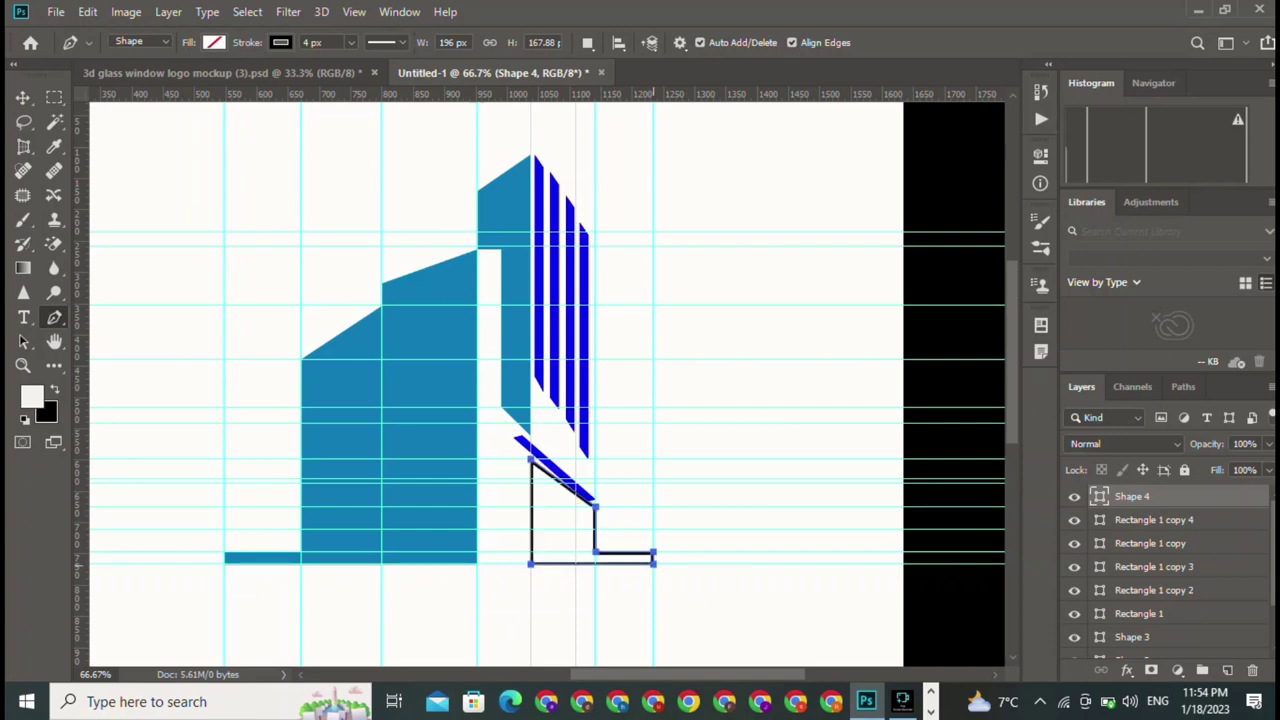
{"action": "left_click", "coordinate": [214, 42]}
{"action": "left_click", "coordinate": [122, 140]}
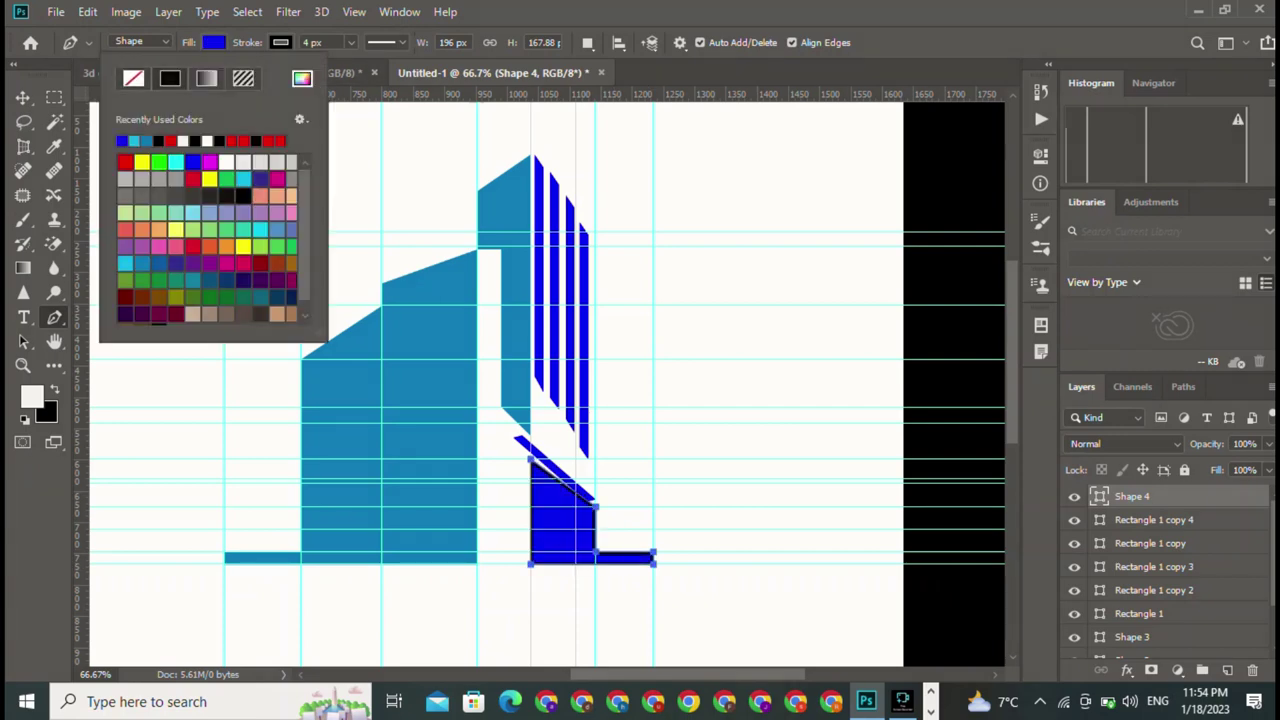
{"action": "left_click", "coordinate": [280, 42]}
{"action": "left_click", "coordinate": [199, 78]}
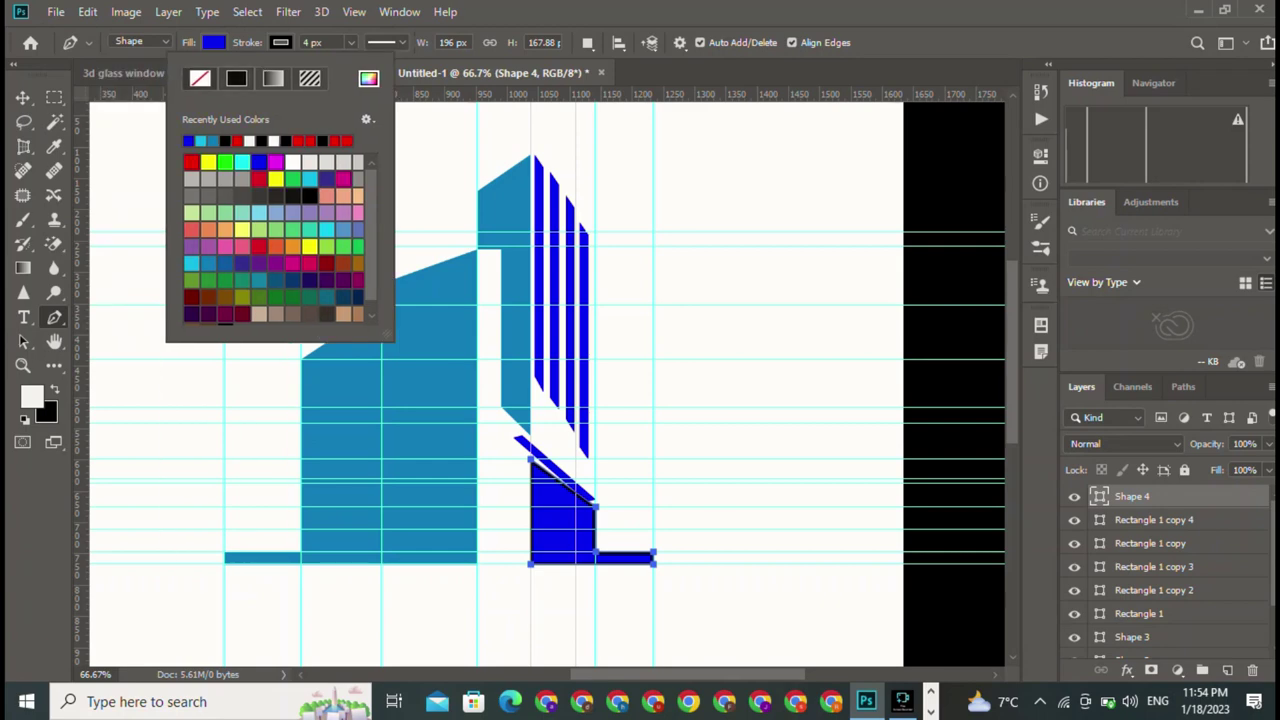
Step: Rotate the diagonal stripe to about -6° and nudge it up and right
{"action": "key", "text": "v"}
{"action": "left_click", "coordinate": [550, 465]}
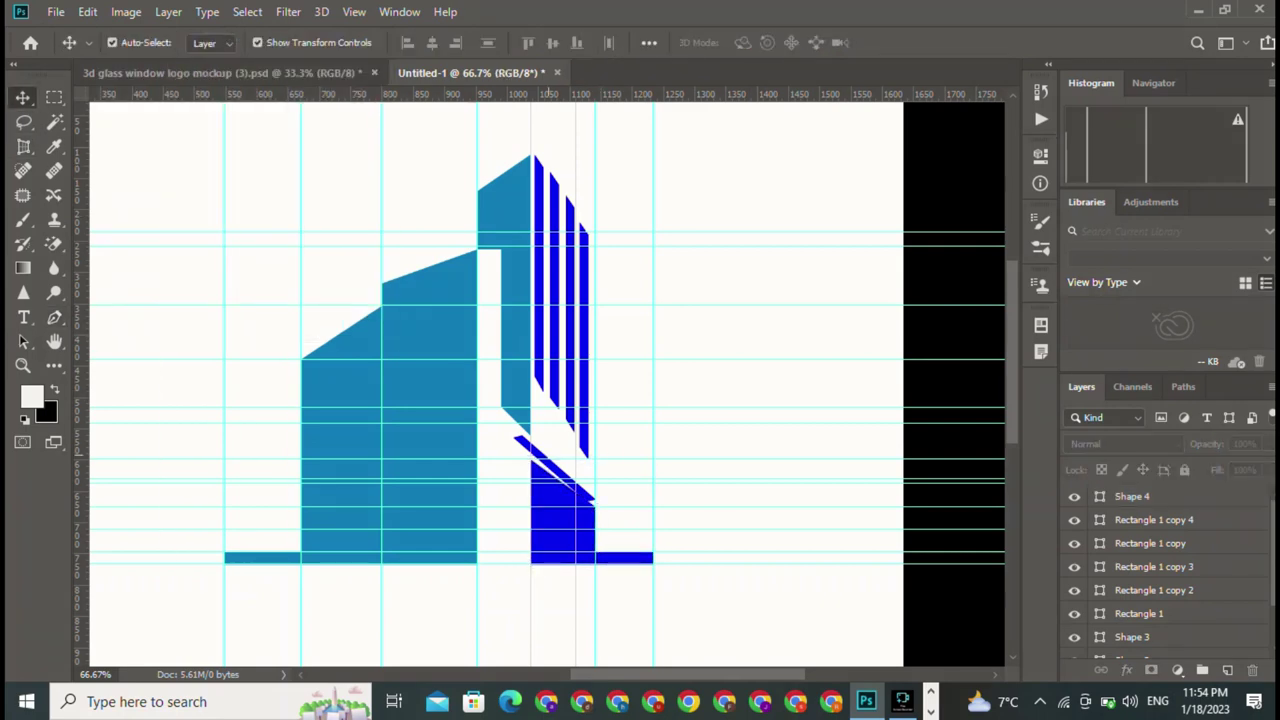
{"action": "left_click_drag", "start_coordinate": [613, 425], "coordinate": [617, 419]}
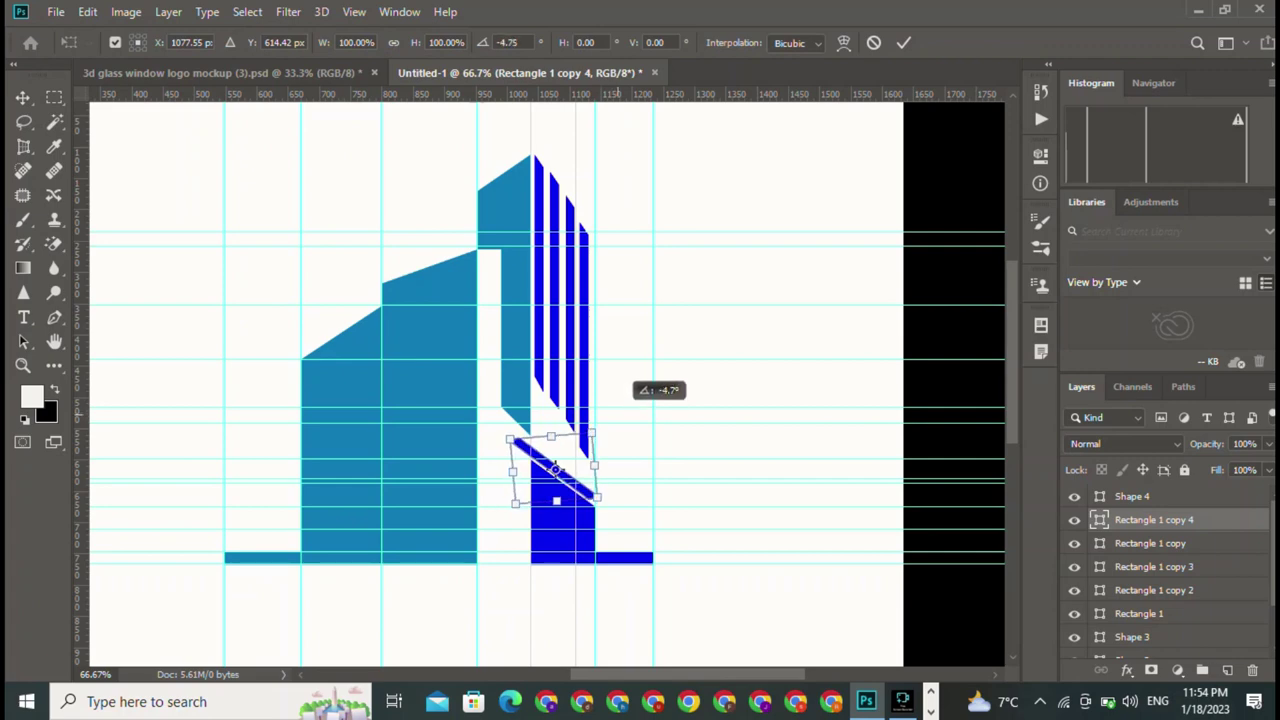
{"action": "left_click_drag", "start_coordinate": [617, 419], "coordinate": [614, 415]}
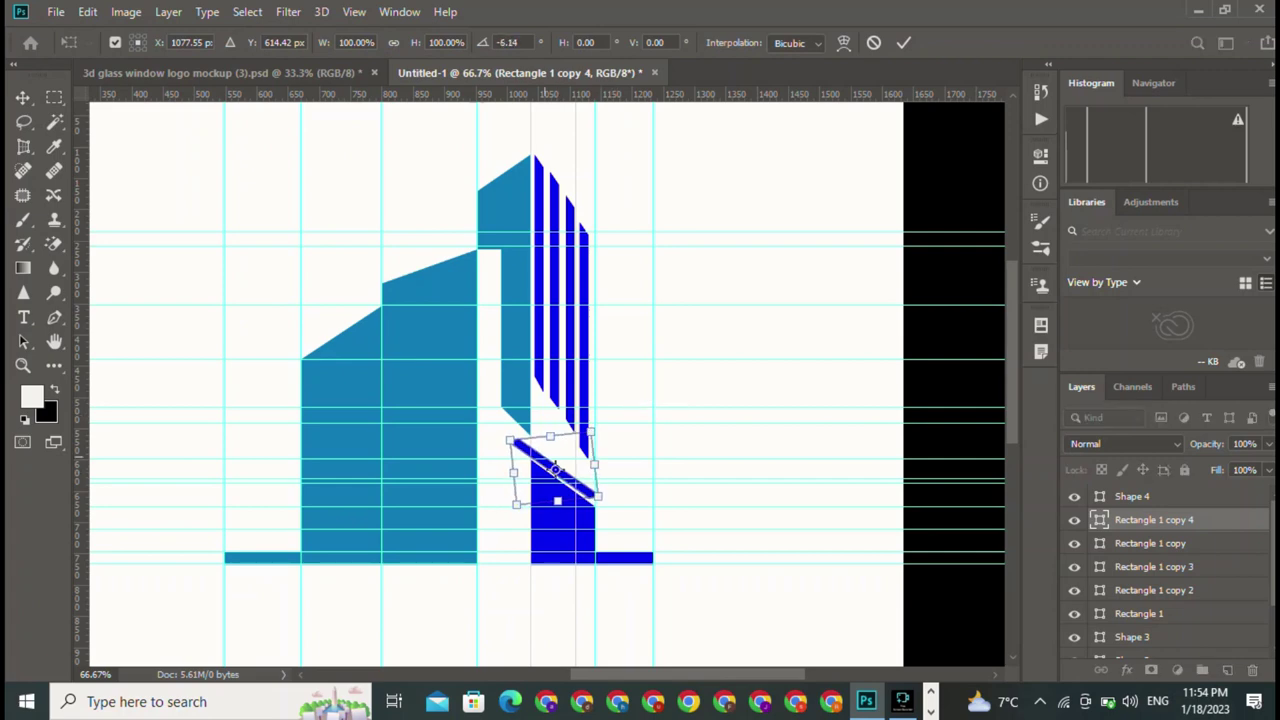
{"action": "left_click_drag", "start_coordinate": [556, 470], "coordinate": [561, 465]}
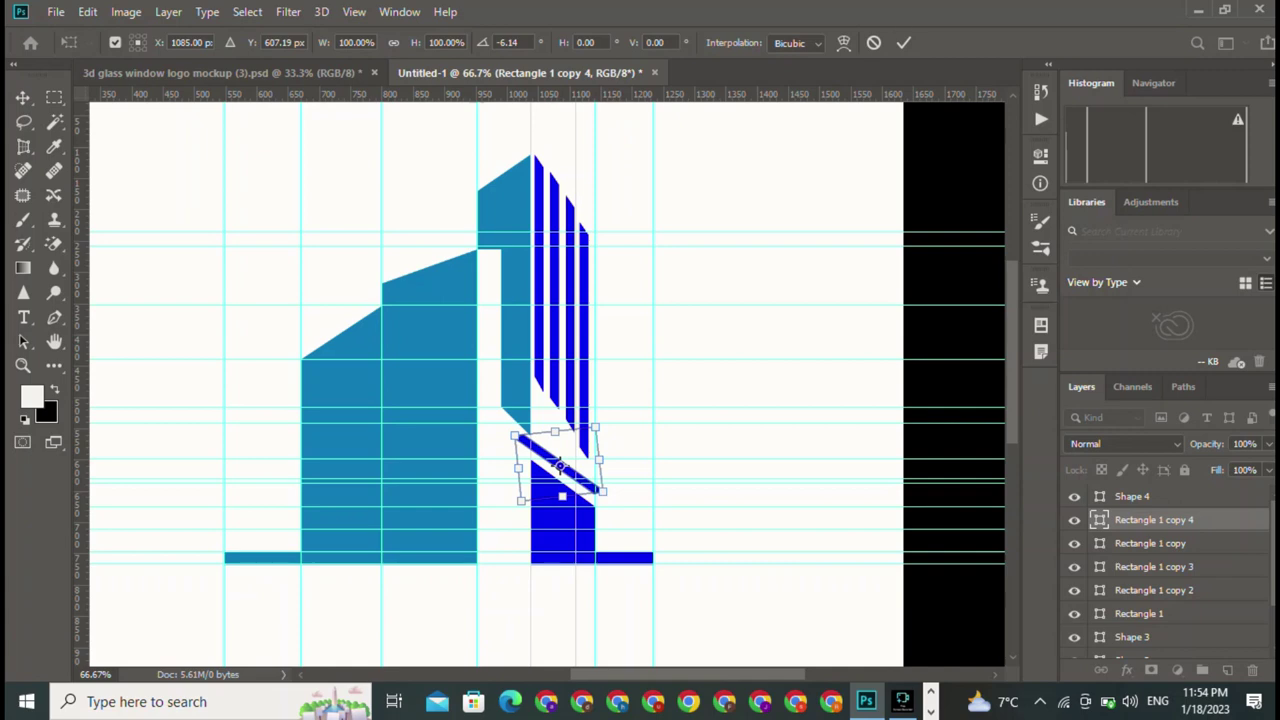
{"action": "left_click", "coordinate": [903, 42]}
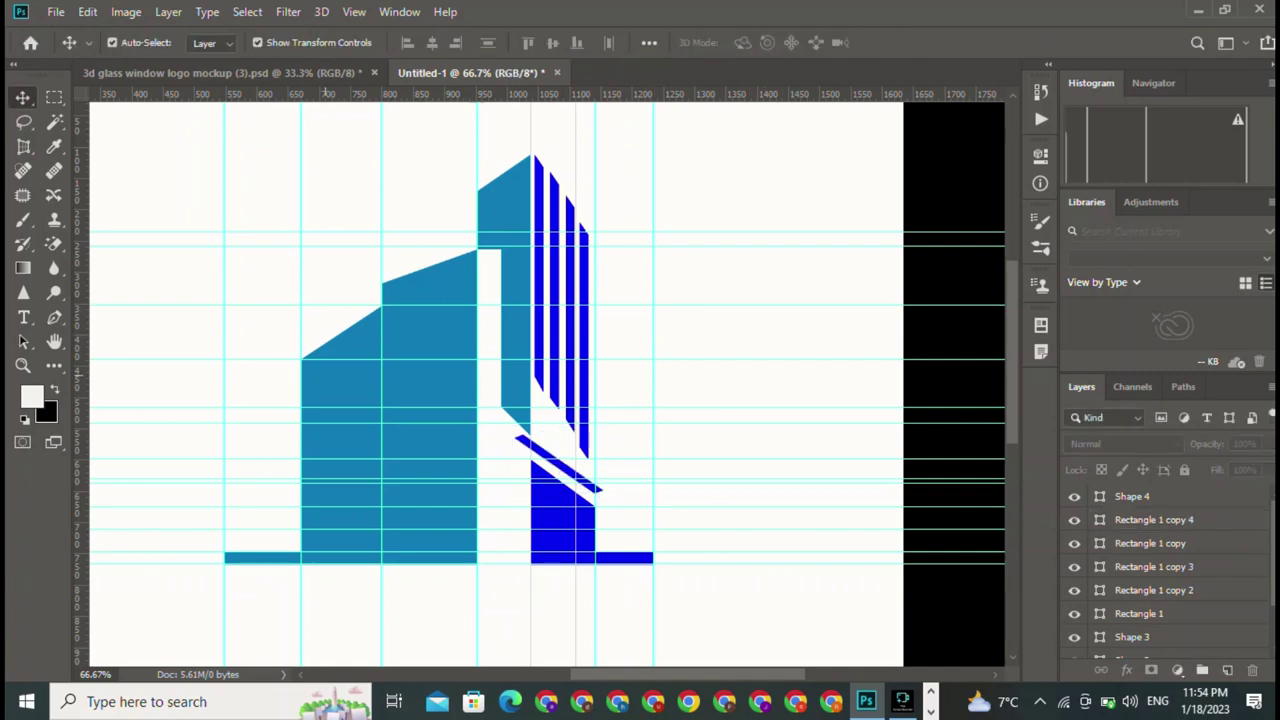
Step: Give the tall upper building piece (Shape 3) a red Color Overlay
{"action": "left_click", "coordinate": [504, 296]}
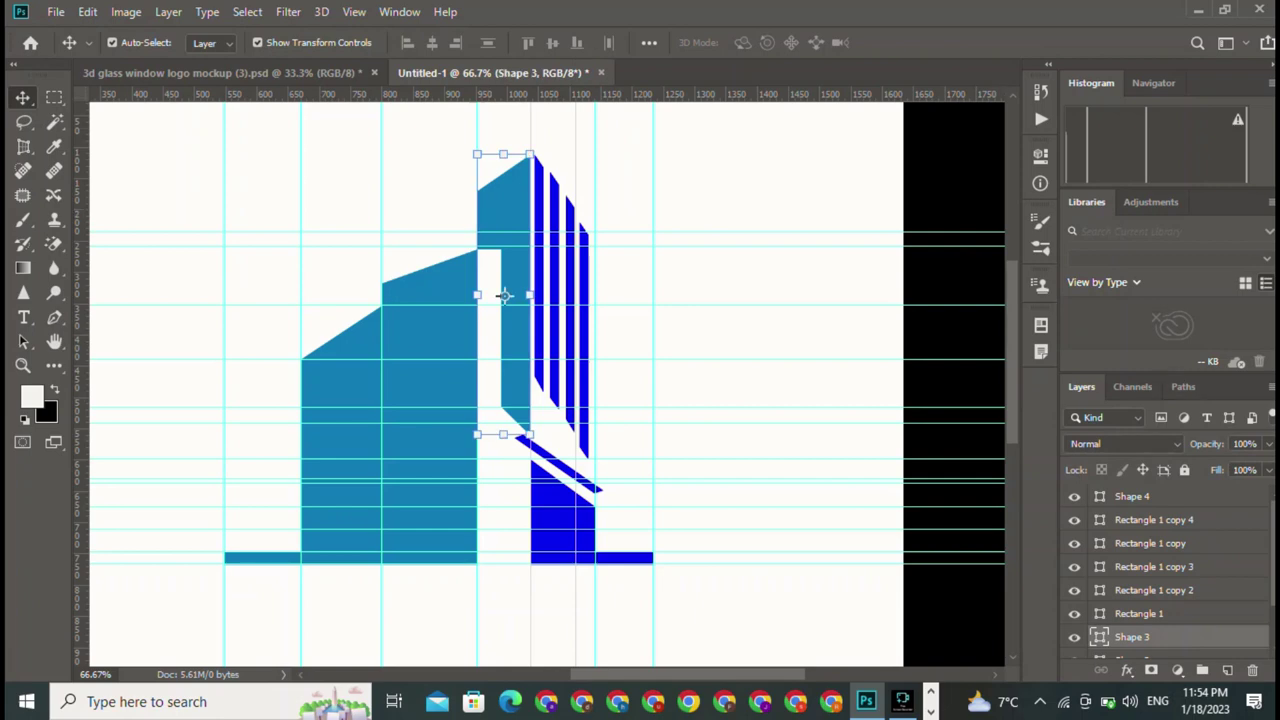
{"action": "double_click", "coordinate": [1180, 637]}
{"action": "left_click", "coordinate": [600, 413]}
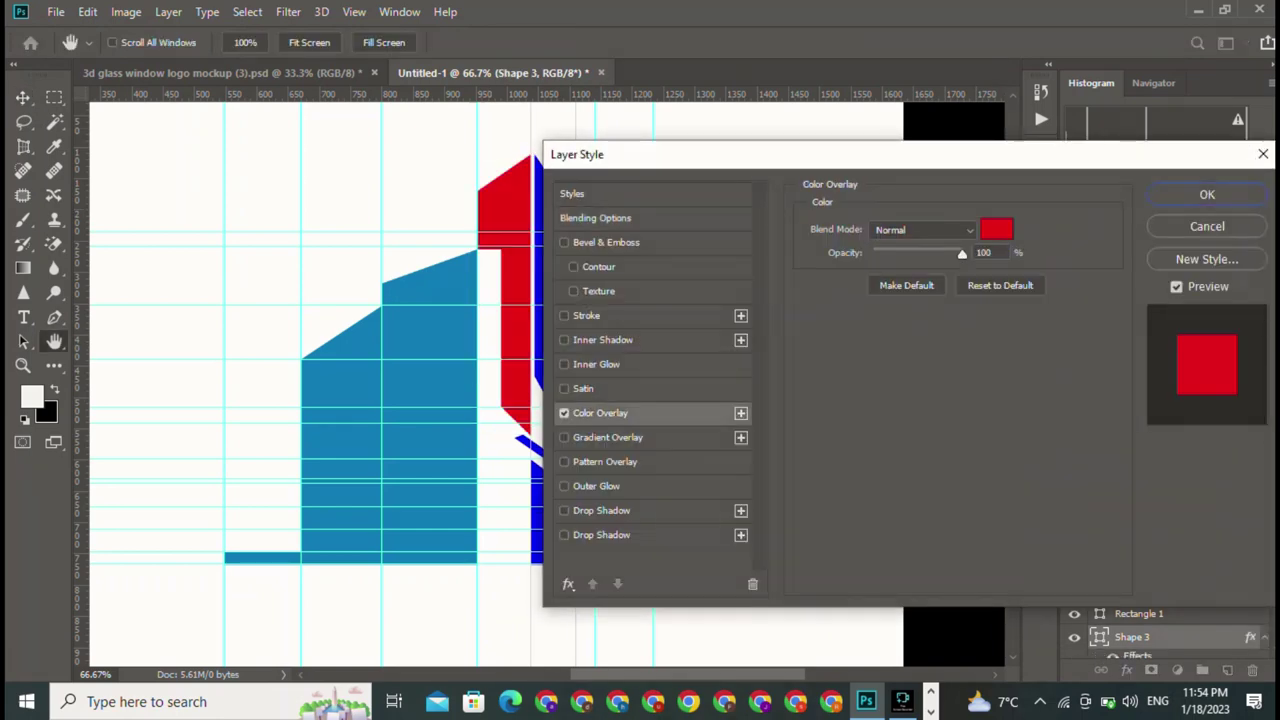
{"action": "left_click", "coordinate": [1207, 194]}
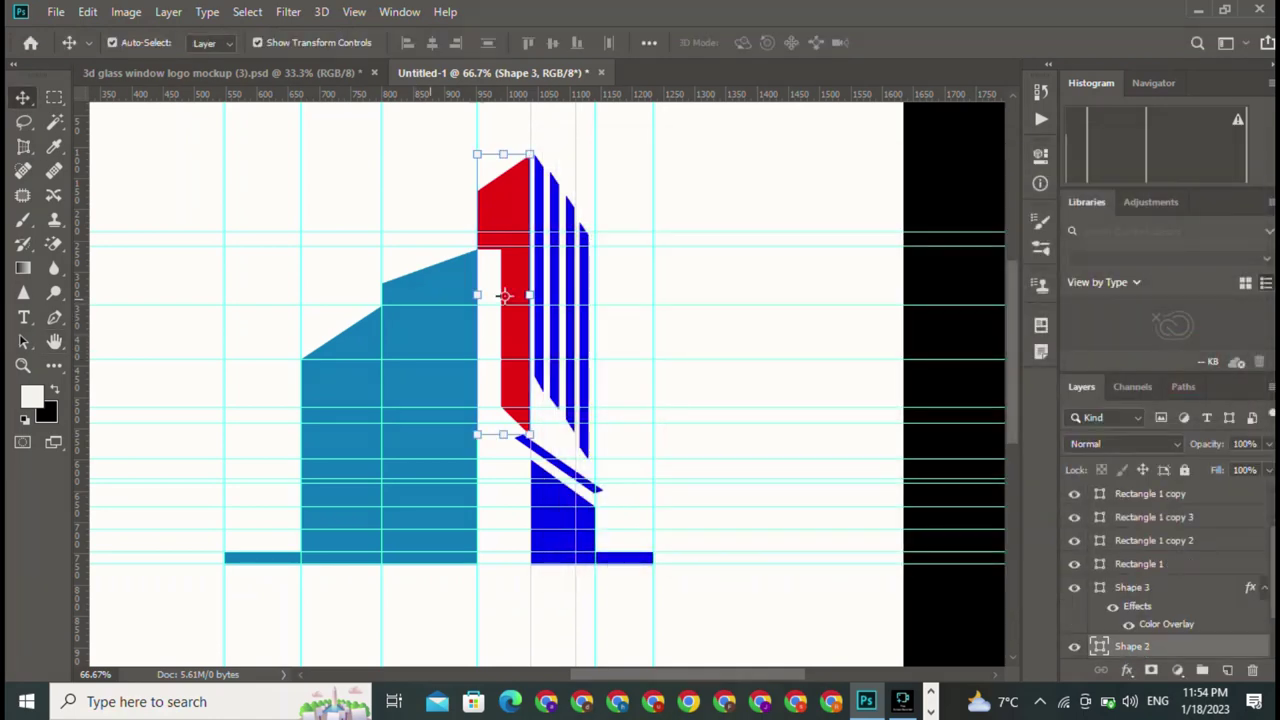
Step: Sample that red as background colour and fill the middle and left teal blocks with it
{"action": "key", "text": "i"}
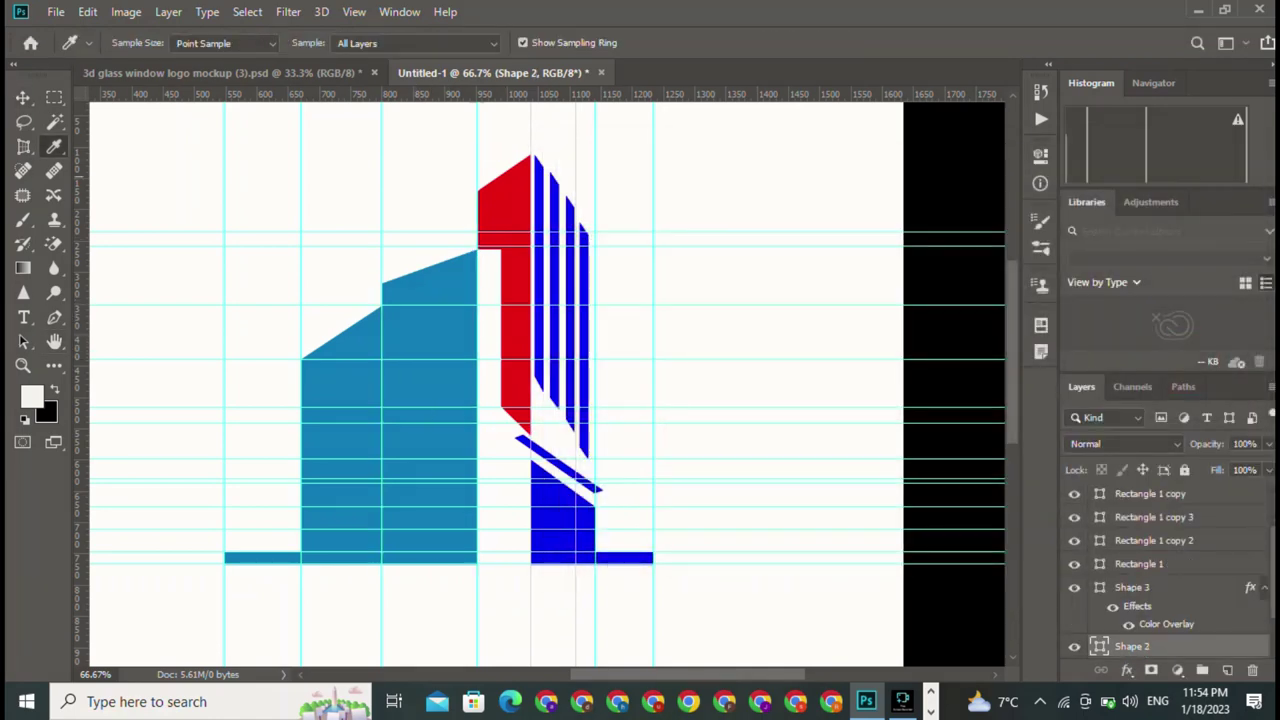
{"action": "left_click", "coordinate": [512, 330], "text": "alt"}
{"action": "key", "text": "ctrl+BackSpace"}
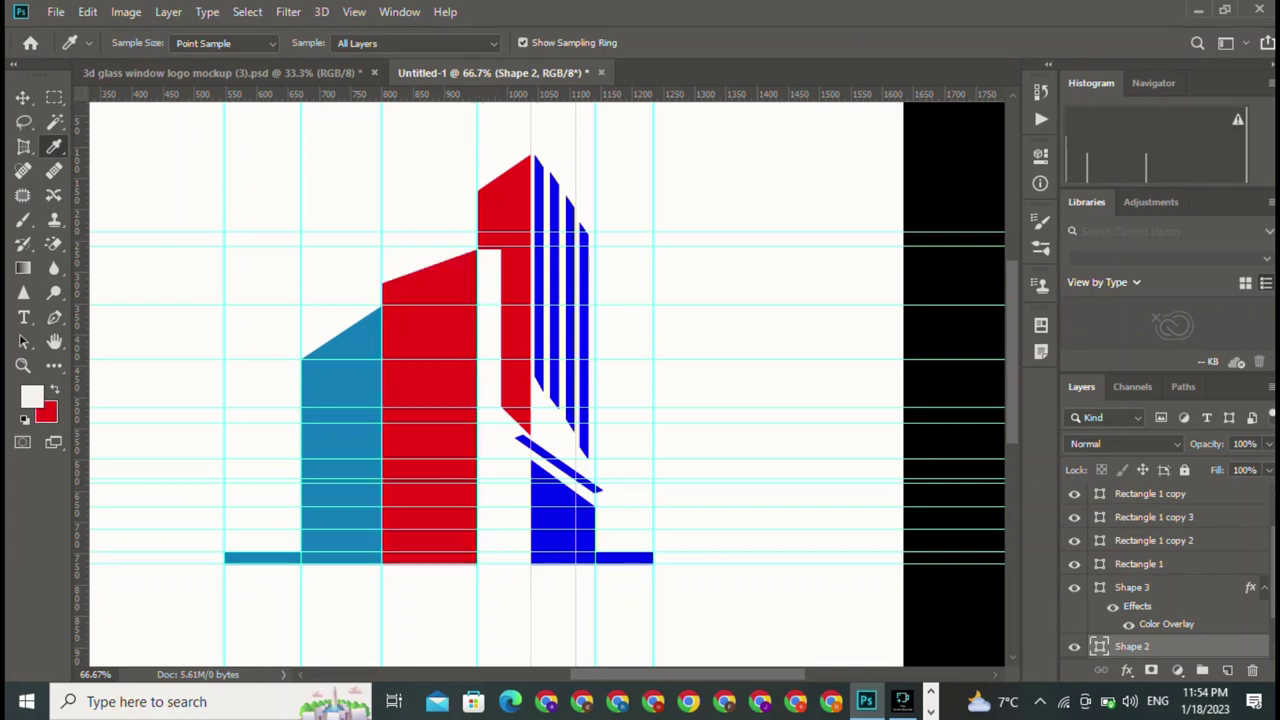
{"action": "key", "text": "v"}
{"action": "left_click", "coordinate": [305, 436]}
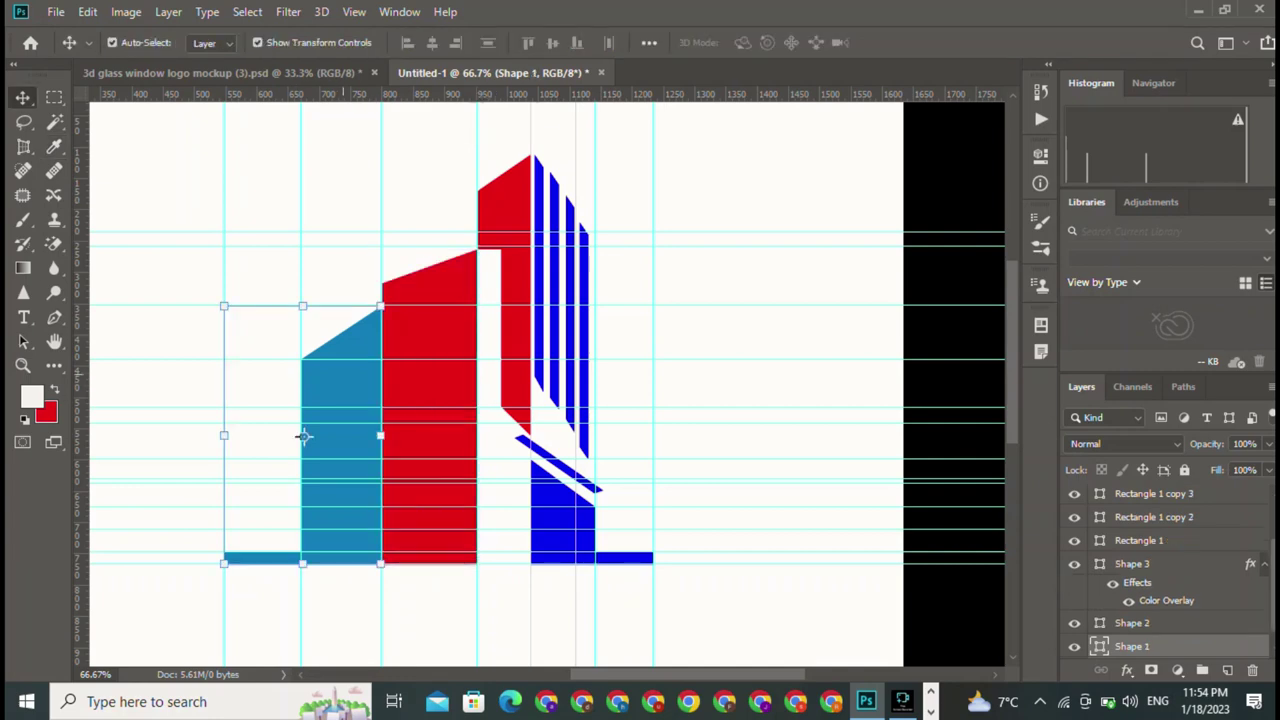
{"action": "key", "text": "ctrl+BackSpace"}
{"action": "left_click", "coordinate": [800, 183]}
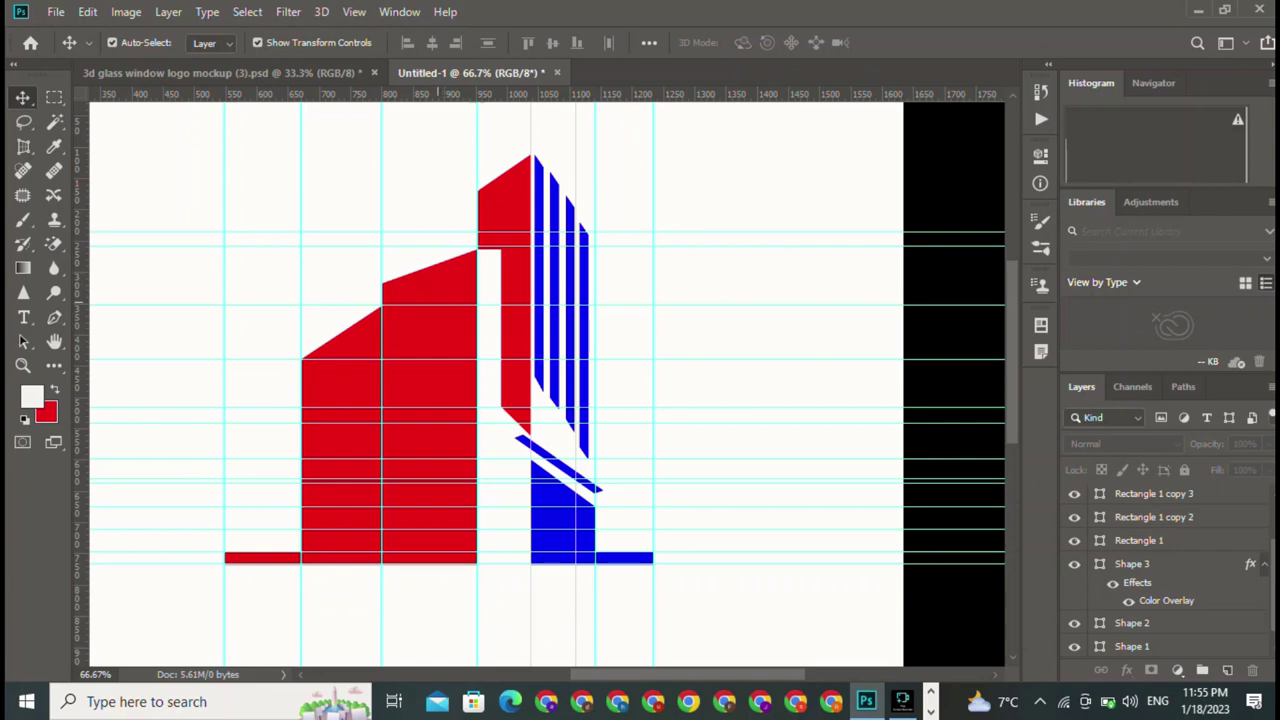
Step: Resize the middle red column, making it narrower and adjusting its height
{"action": "left_click", "coordinate": [430, 407]}
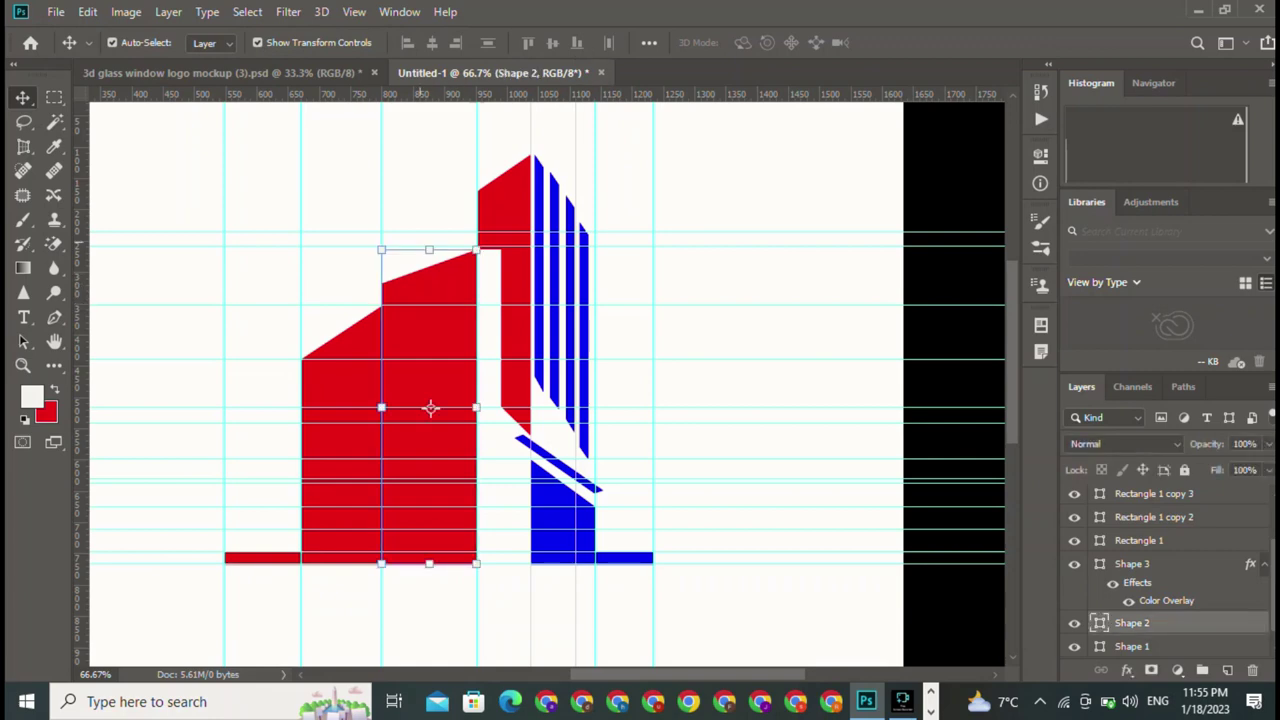
{"action": "key", "text": "ctrl+t"}
{"action": "left_click_drag", "start_coordinate": [381, 249], "coordinate": [399, 272]}
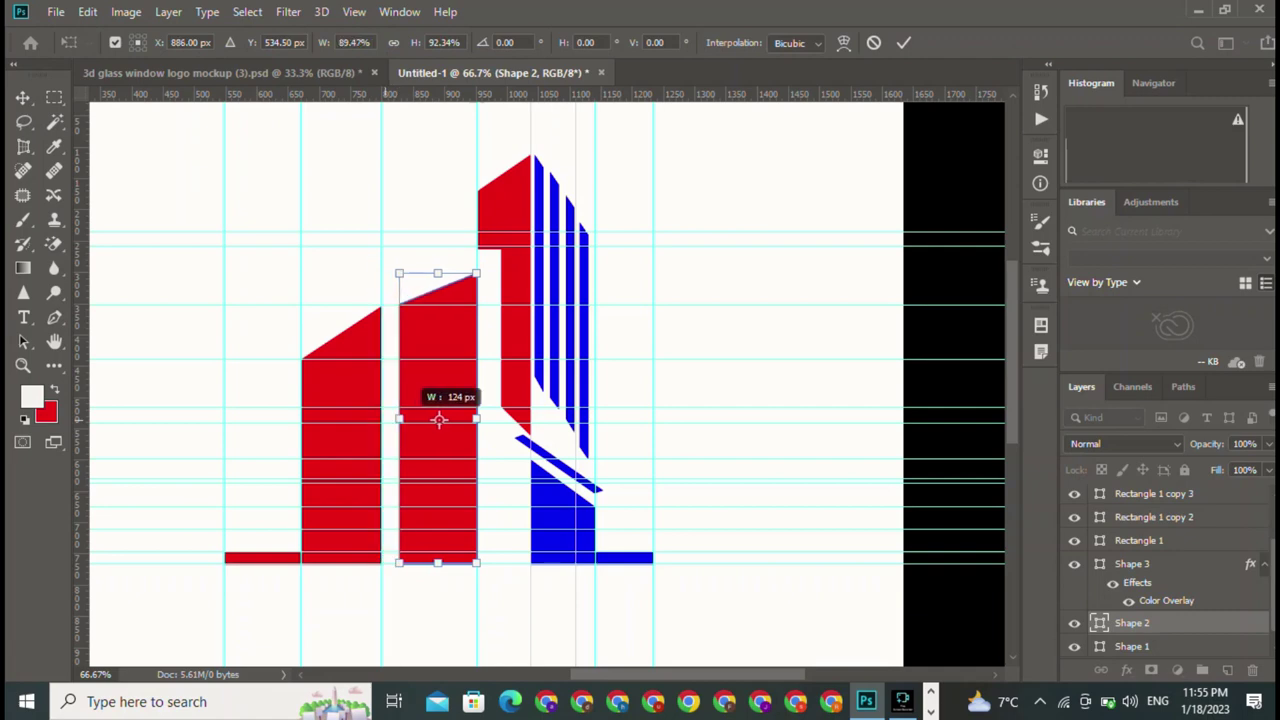
{"action": "left_click_drag", "start_coordinate": [399, 419], "coordinate": [405, 419]}
{"action": "left_click_drag", "start_coordinate": [441, 273], "coordinate": [441, 246]}
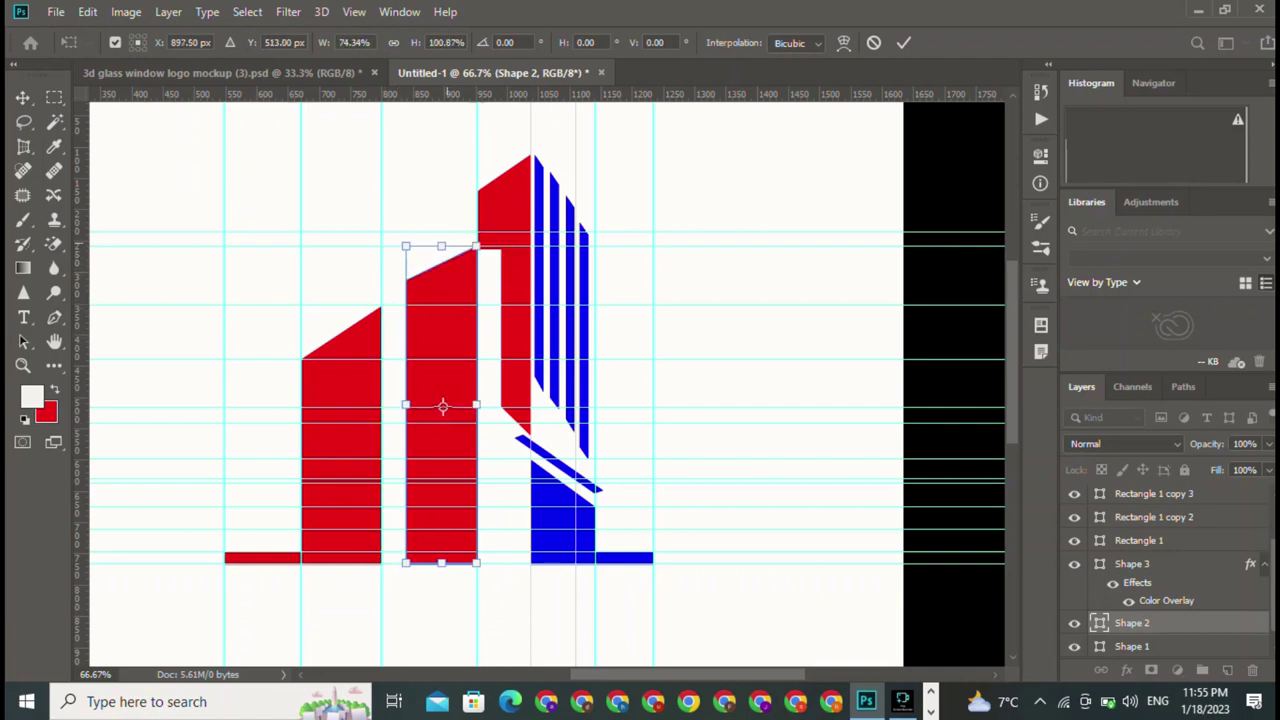
{"action": "left_click", "coordinate": [903, 42]}
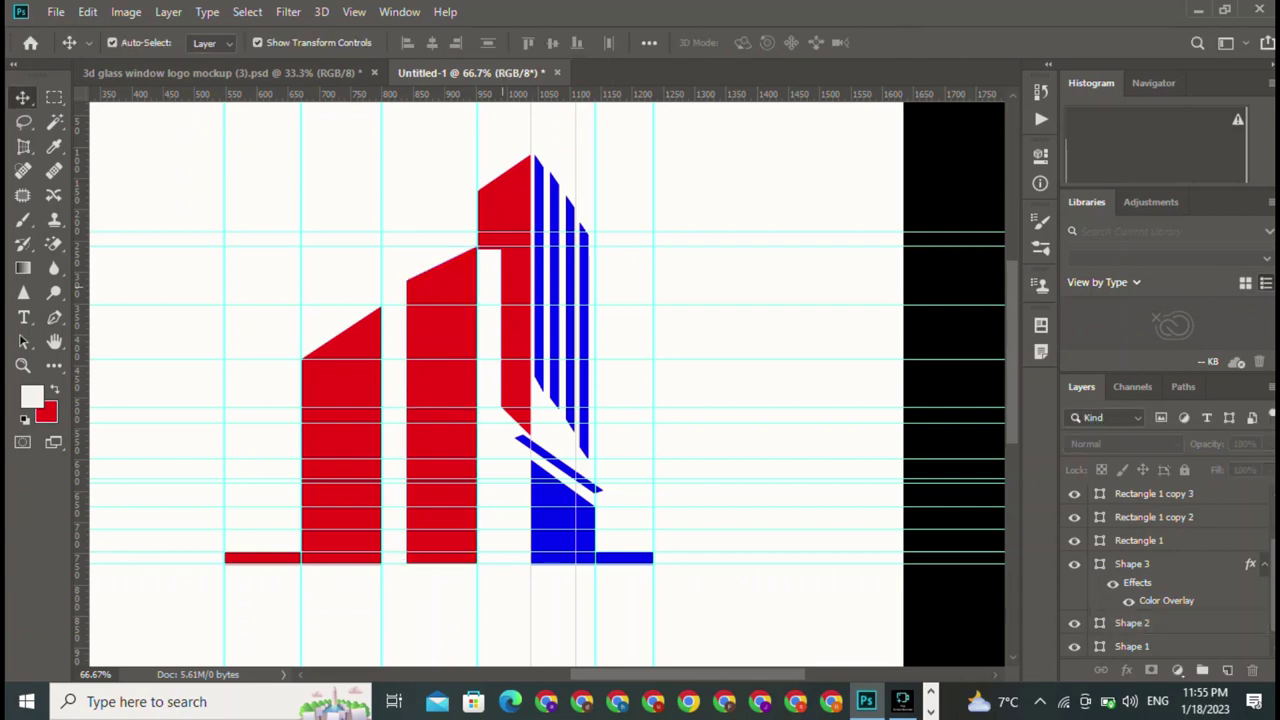
{"action": "left_click", "coordinate": [441, 400]}
{"action": "key", "text": "ctrl+t"}
{"action": "left_click_drag", "start_coordinate": [441, 250], "coordinate": [441, 256]}
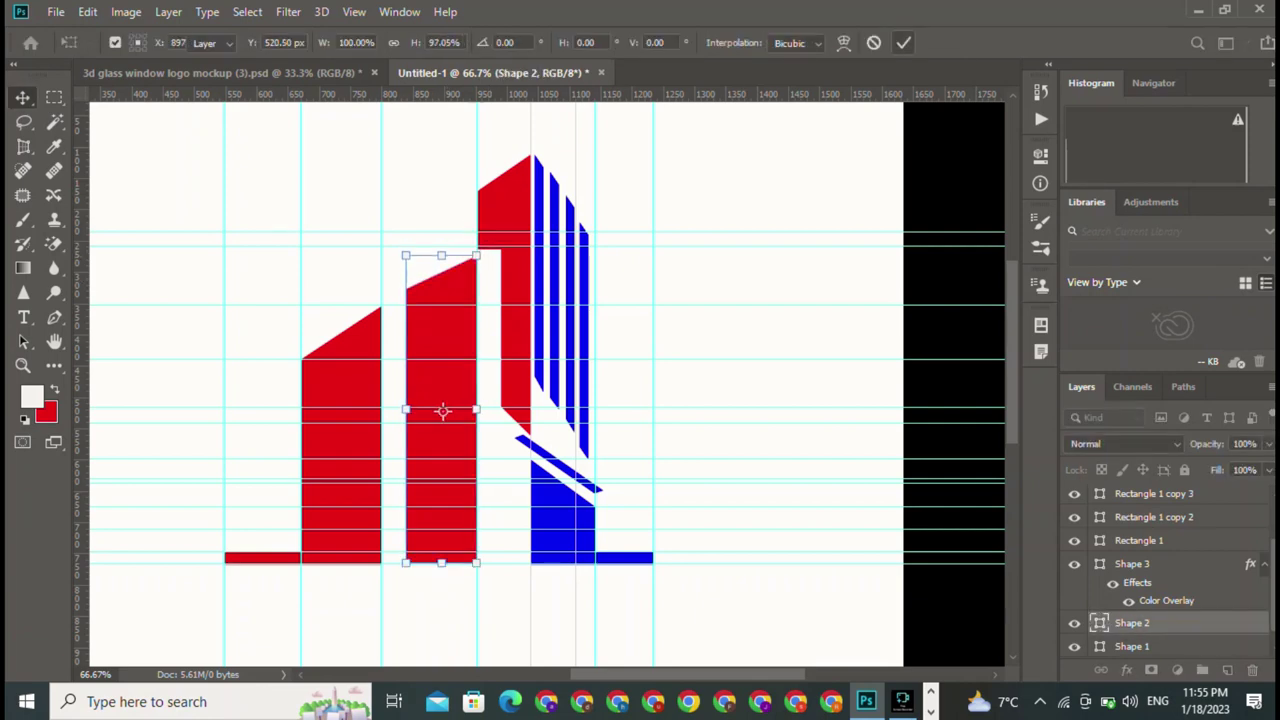
{"action": "key", "text": "Return"}
Step: Move the left red column slightly right and nudge the middle column's top up
{"action": "left_click", "coordinate": [304, 436]}
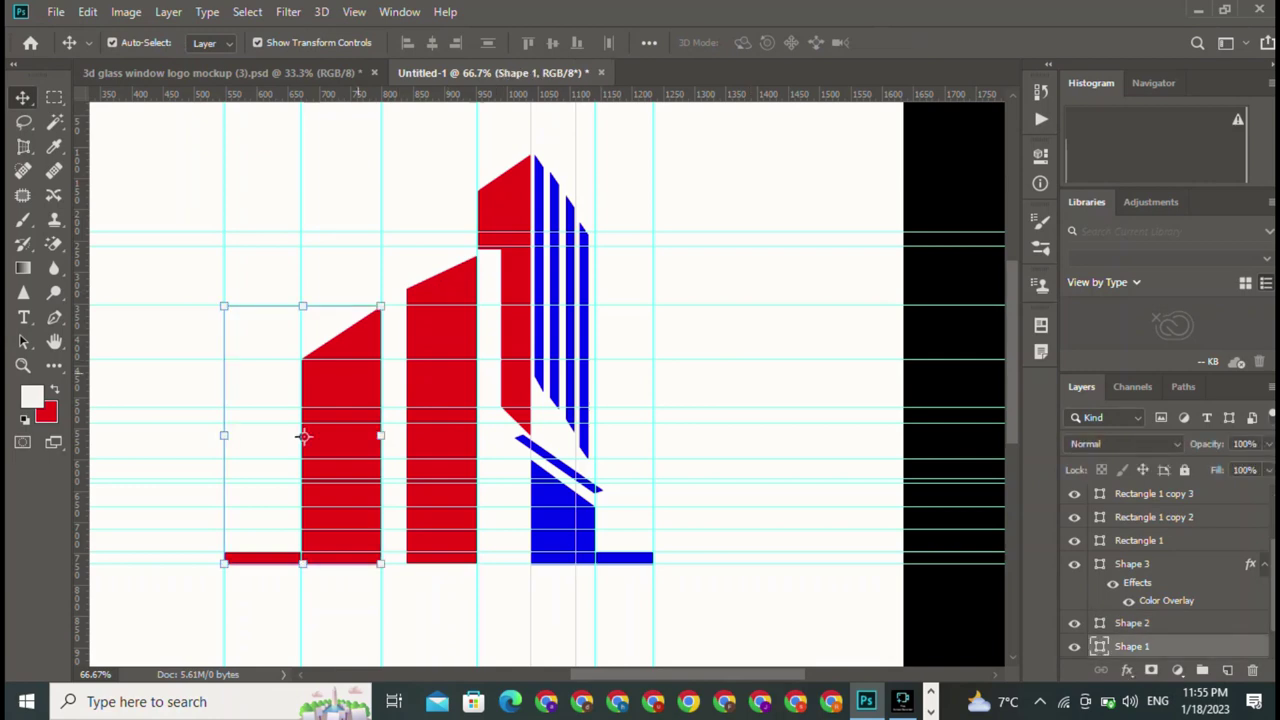
{"action": "left_click_drag", "start_coordinate": [304, 436], "coordinate": [321, 435]}
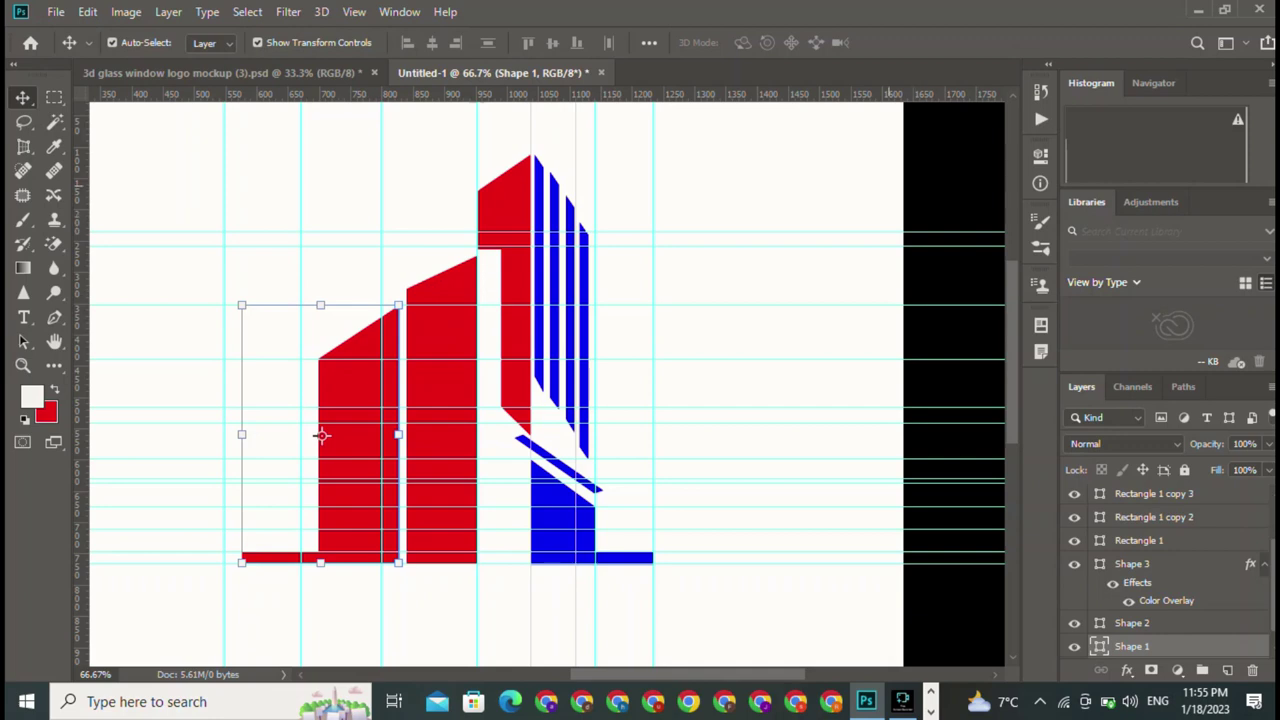
{"action": "left_click", "coordinate": [497, 620]}
{"action": "left_click", "coordinate": [443, 410]}
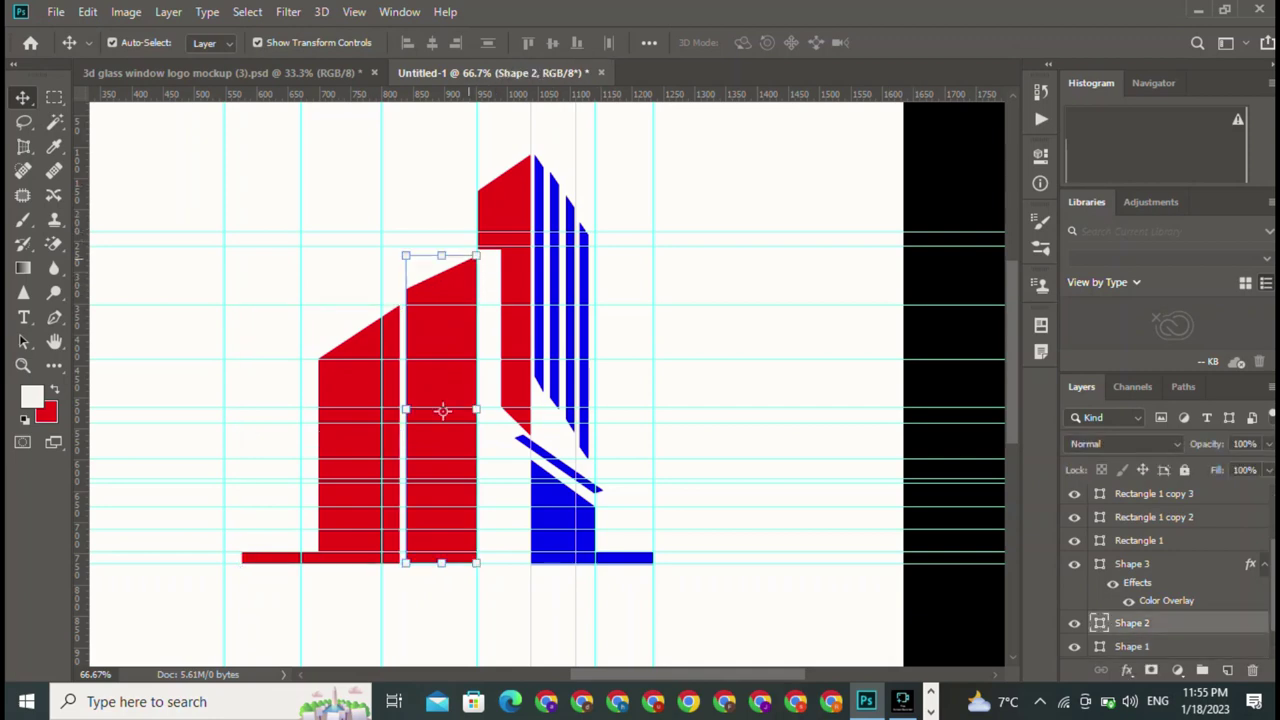
{"action": "key", "text": "ctrl+t"}
{"action": "left_click_drag", "start_coordinate": [441, 255], "coordinate": [441, 255]}
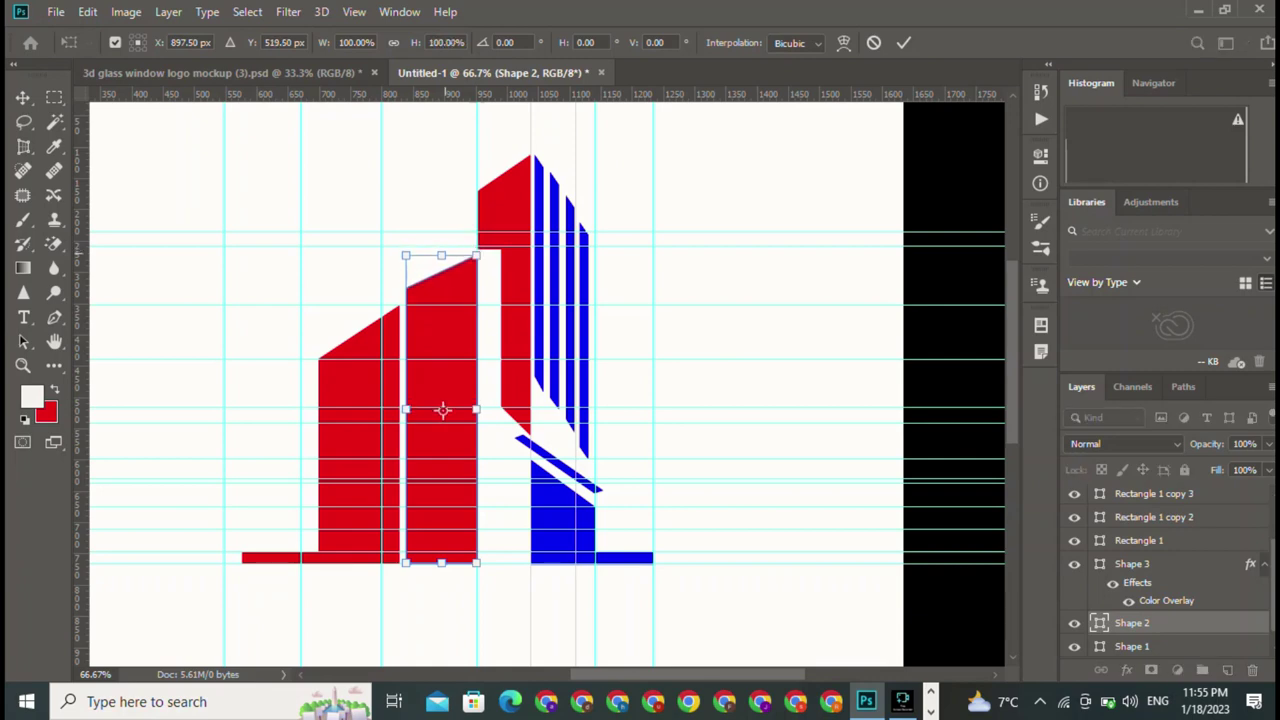
{"action": "key", "text": "Up"}
{"action": "key", "text": "Up"}
{"action": "left_click", "coordinate": [903, 42]}
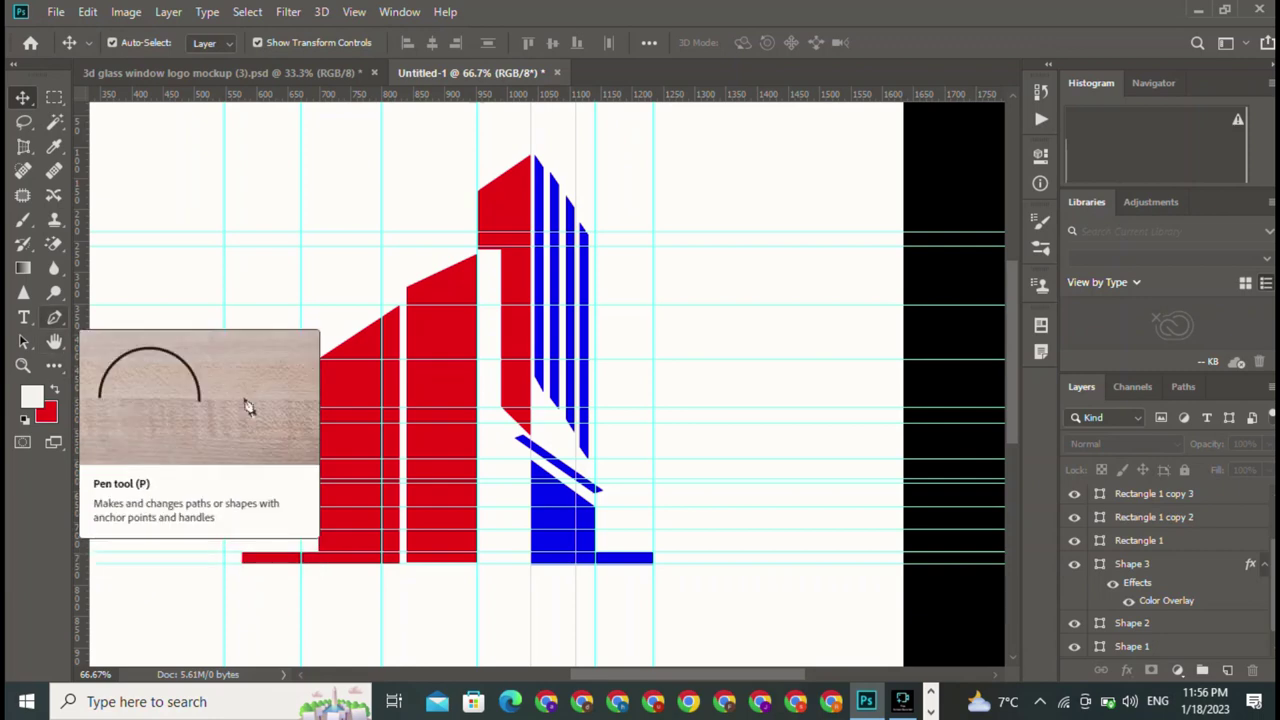
Step: Draw a small square near the canvas top-left with red fill and no stroke
{"action": "left_click", "coordinate": [54, 365]}
{"action": "left_click_drag", "start_coordinate": [113, 150], "coordinate": [128, 164]}
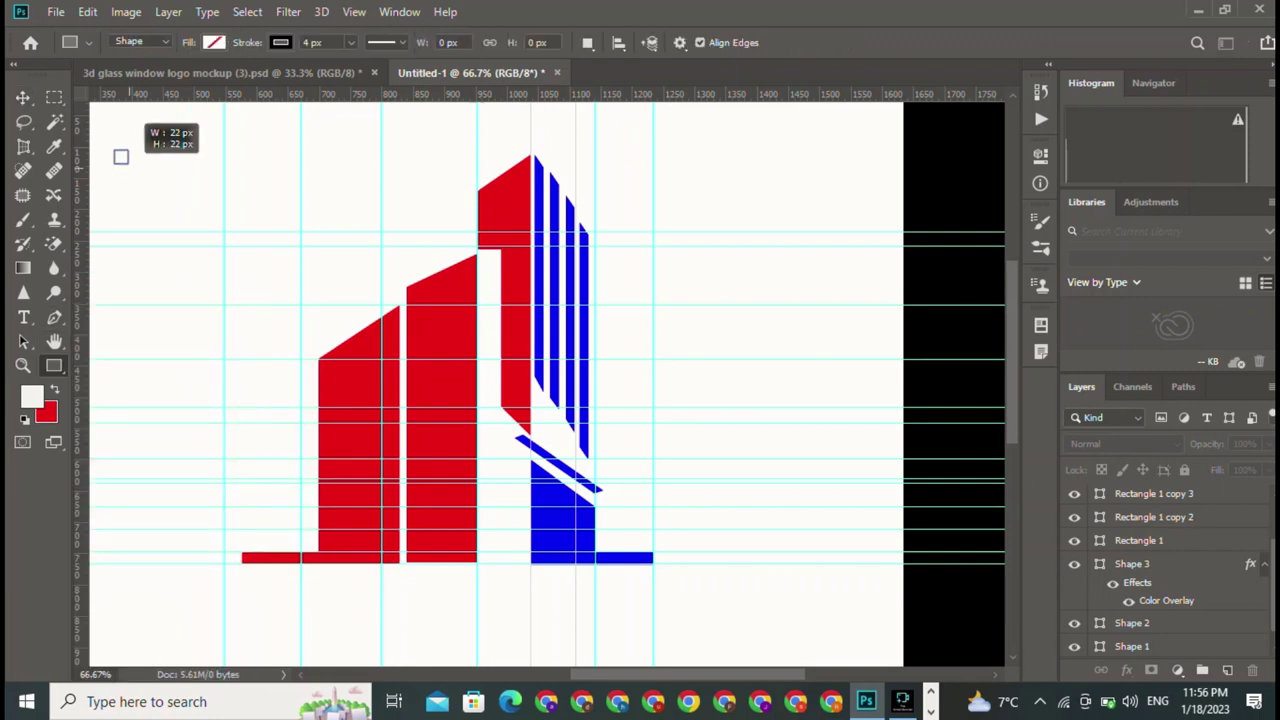
{"action": "key", "text": "v"}
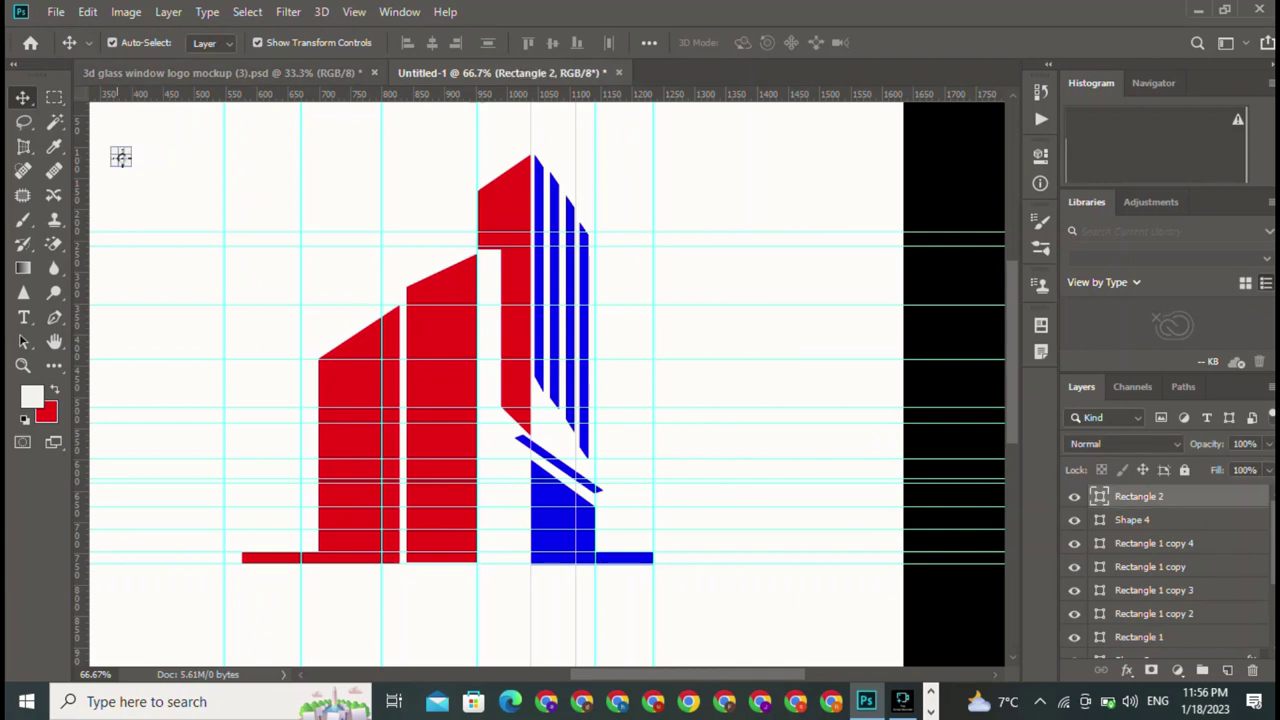
{"action": "key", "text": "u"}
{"action": "left_click", "coordinate": [214, 42]}
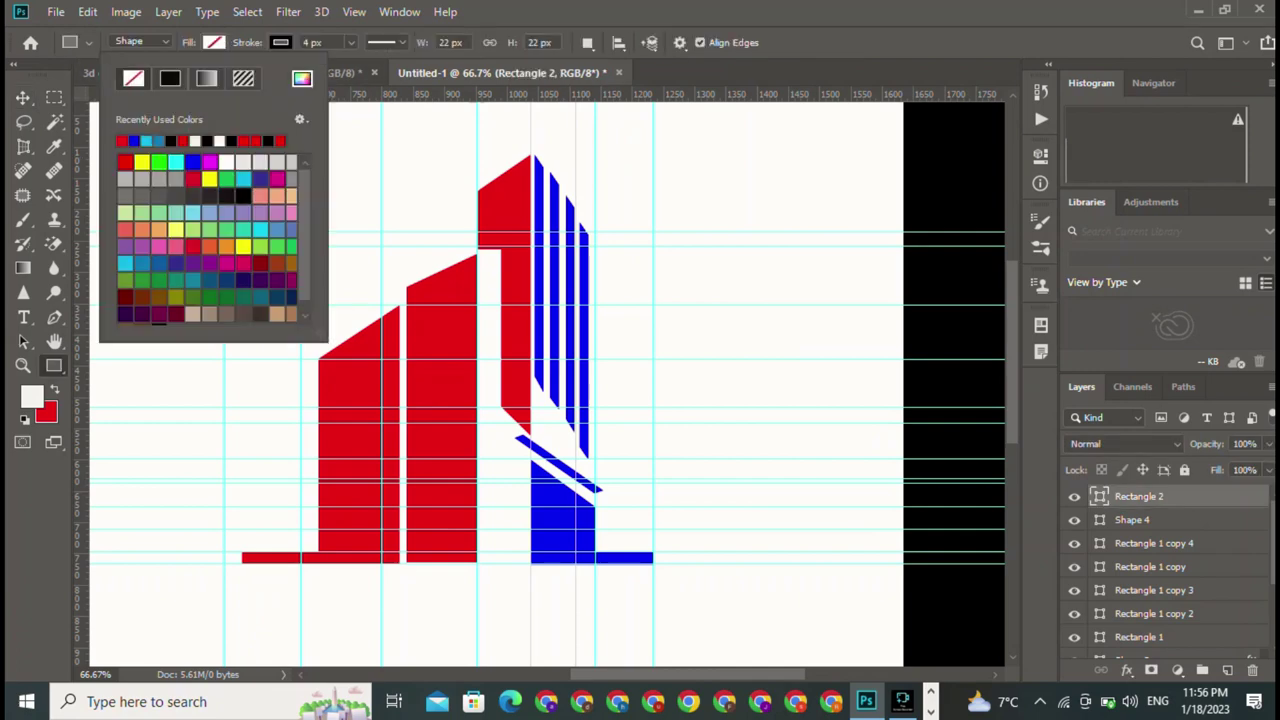
{"action": "left_click", "coordinate": [124, 161]}
{"action": "left_click", "coordinate": [280, 42]}
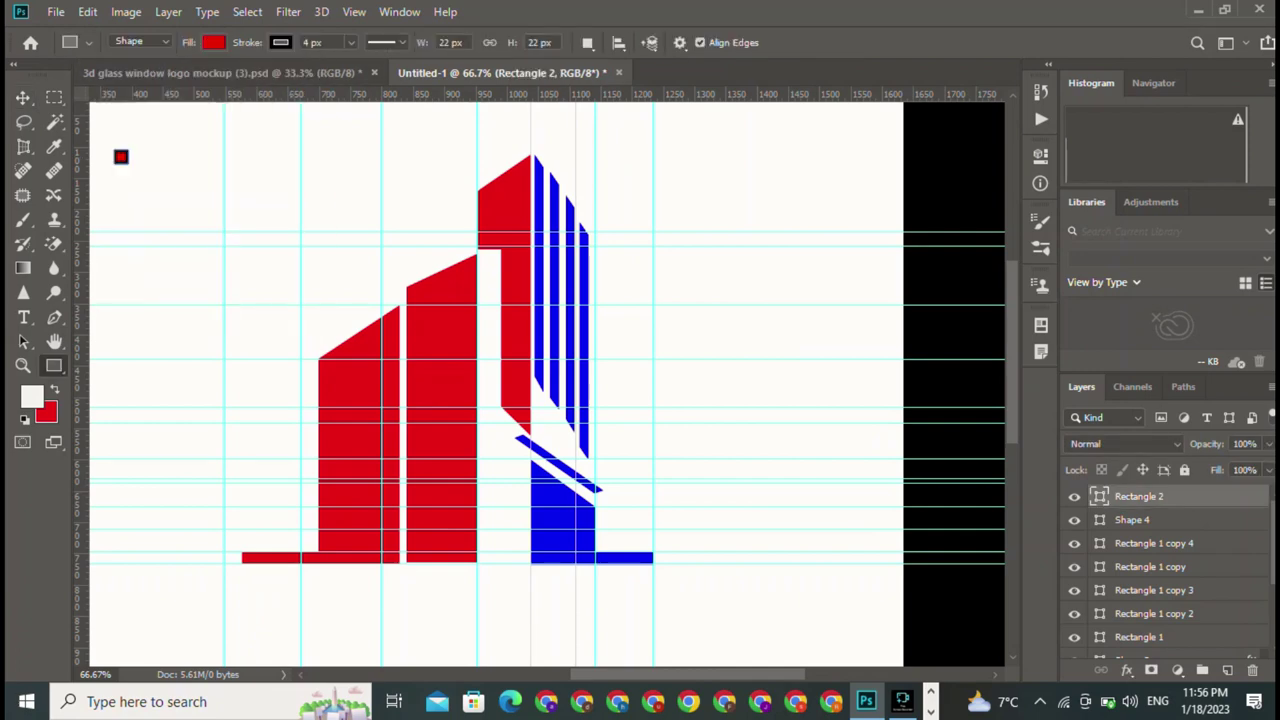
{"action": "left_click", "coordinate": [200, 78]}
Step: Free-transform the squashed red square back to full square width
{"action": "key", "text": "v"}
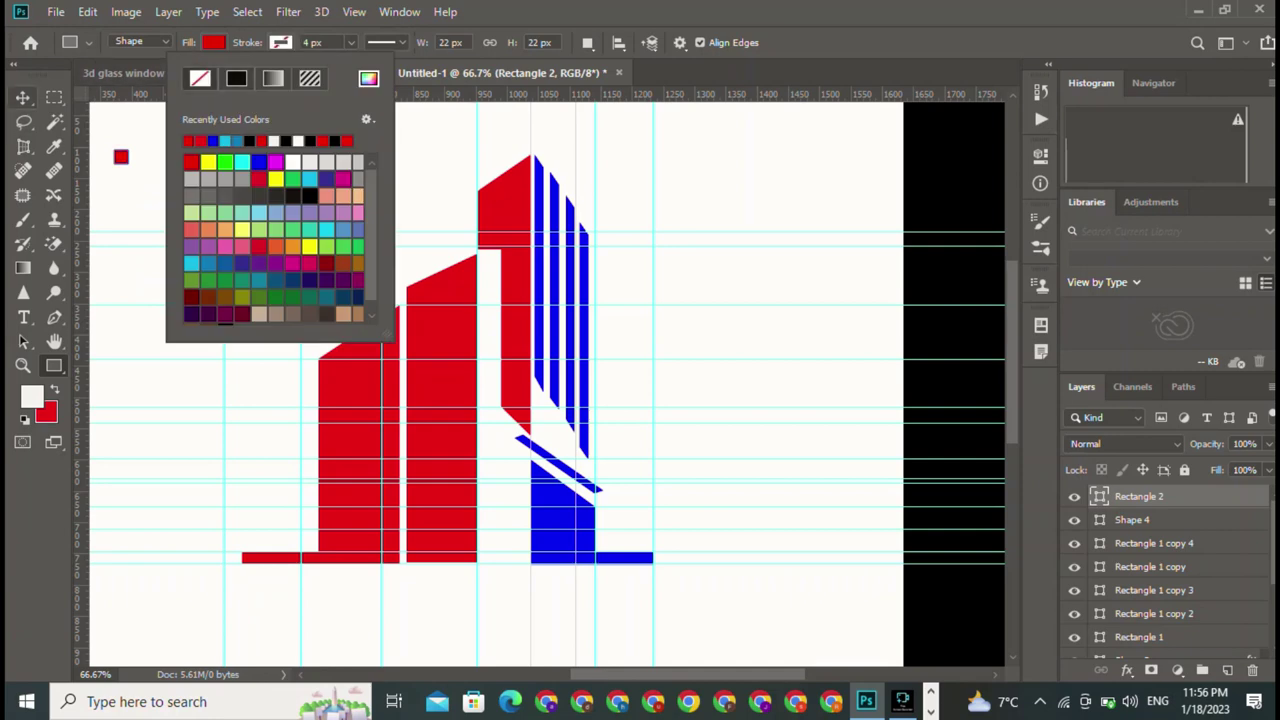
{"action": "left_click", "coordinate": [120, 157]}
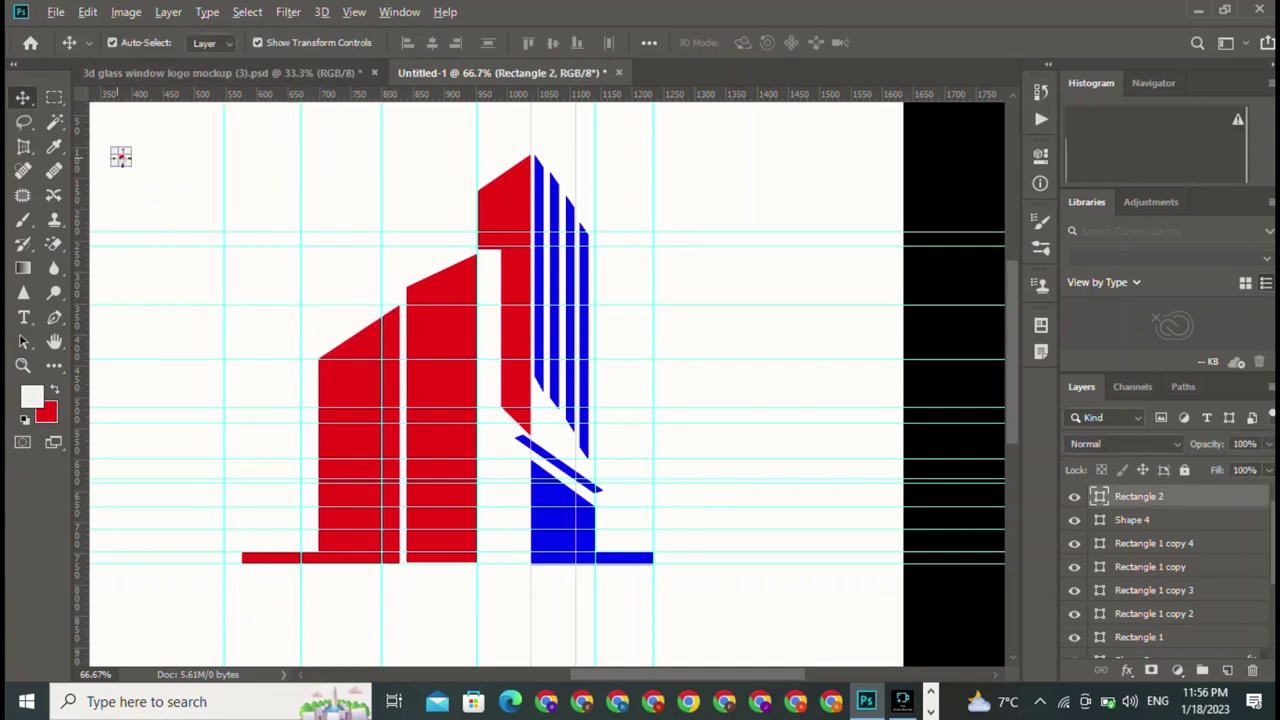
{"action": "key", "text": "ctrl+t"}
{"action": "left_click_drag", "start_coordinate": [121, 157], "coordinate": [131, 157]}
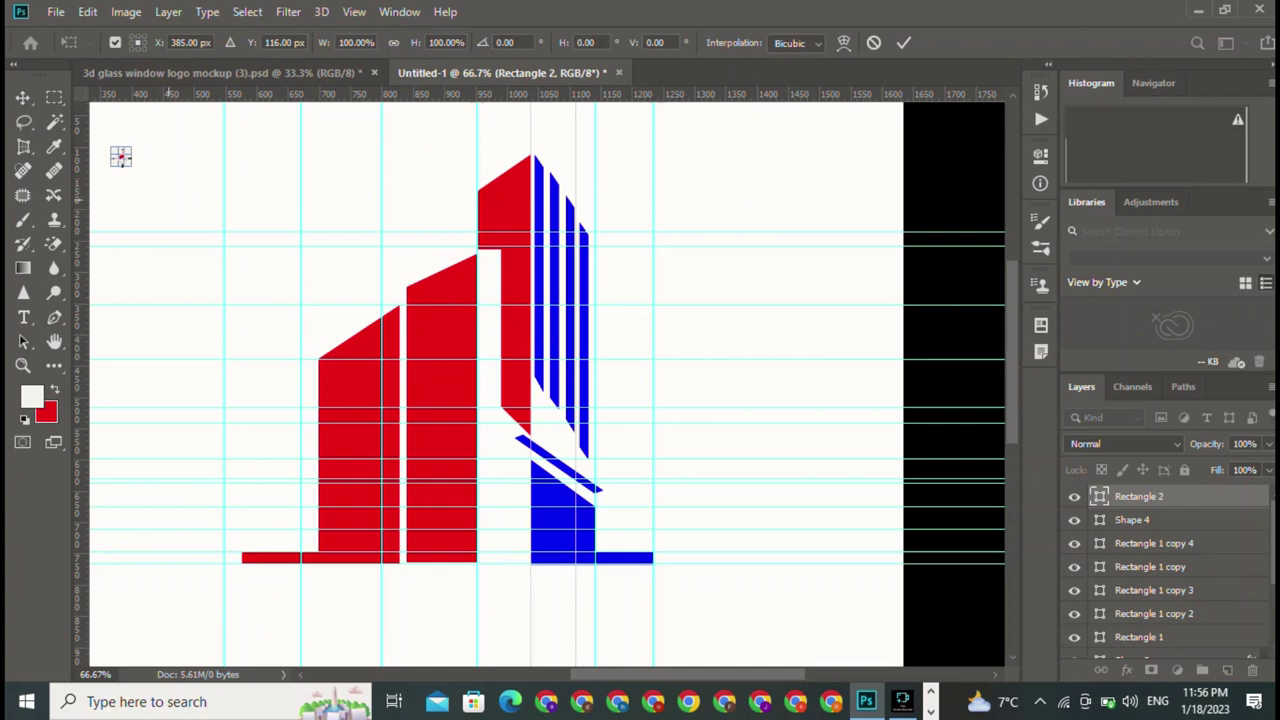
{"action": "key", "text": "Return"}
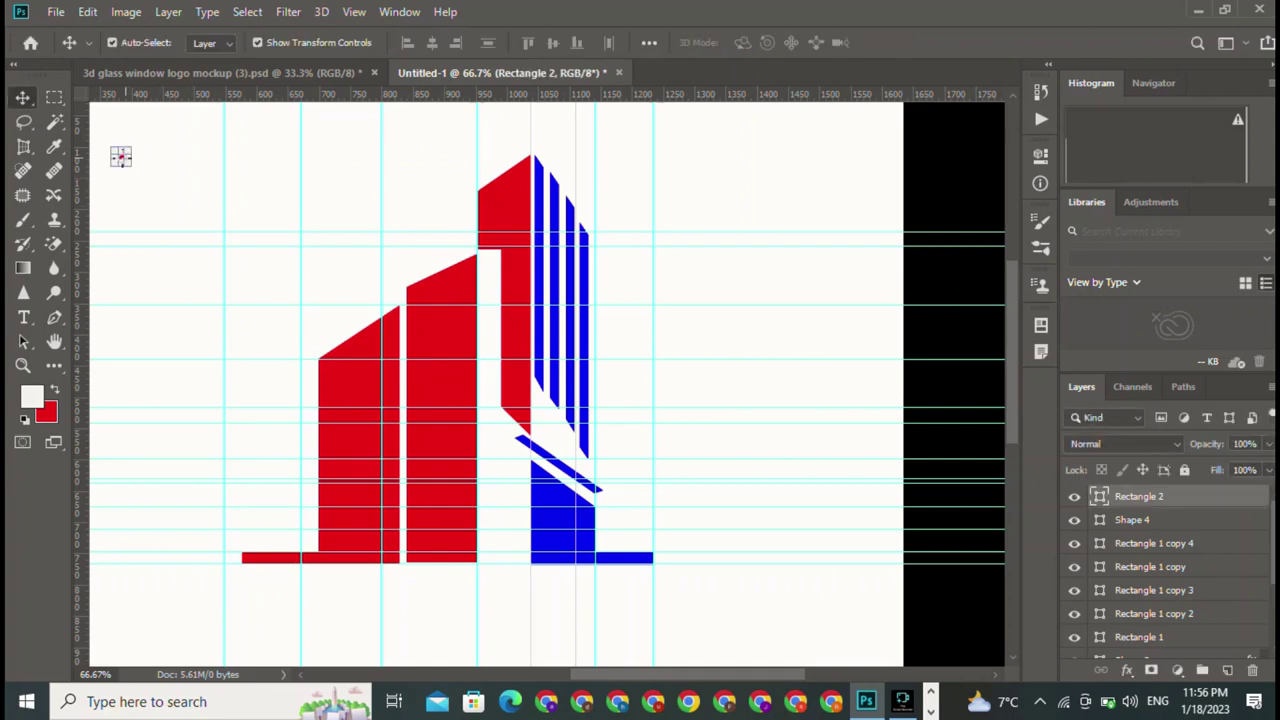
{"action": "key", "text": "ctrl+t"}
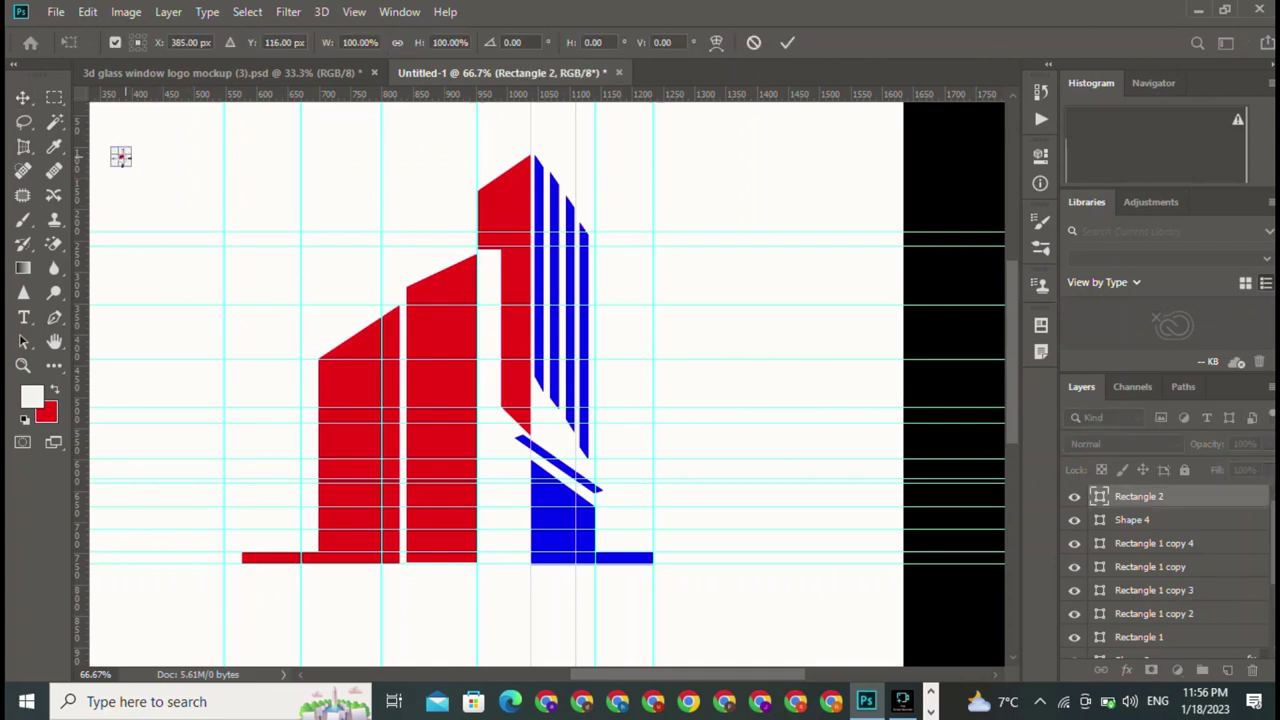
{"action": "right_click", "coordinate": [121, 157]}
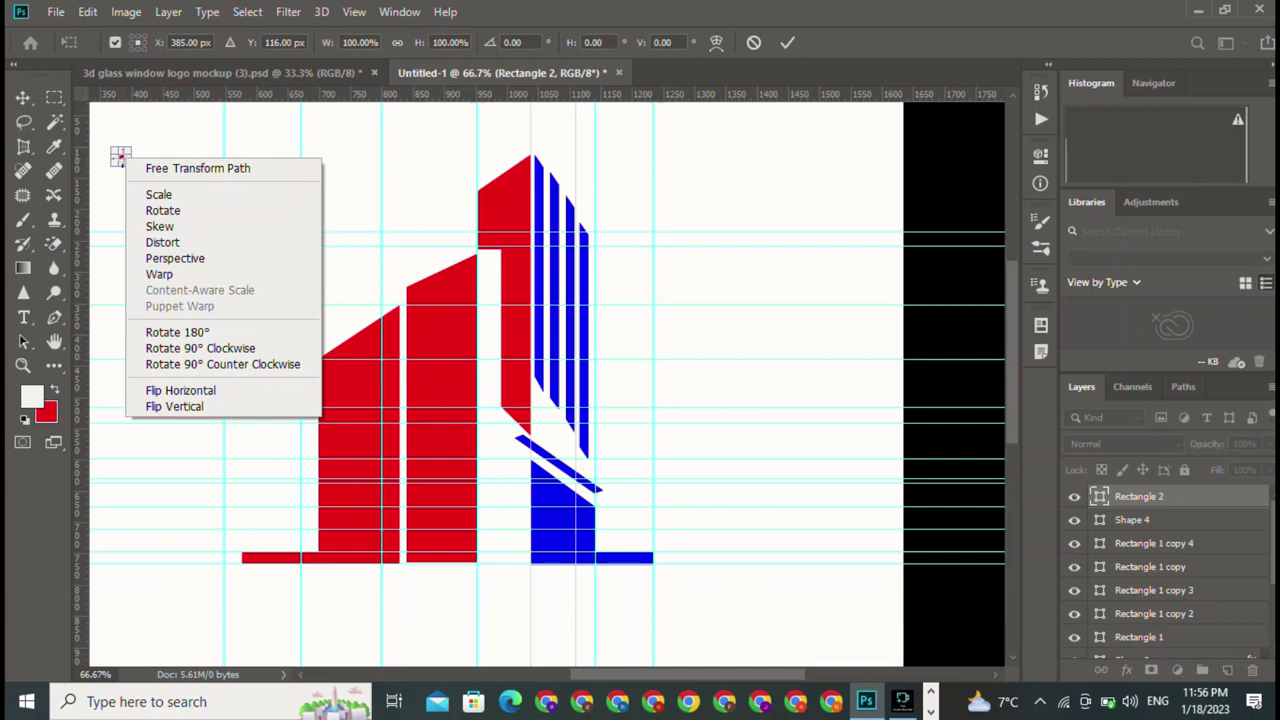
{"action": "left_click", "coordinate": [88, 11]}
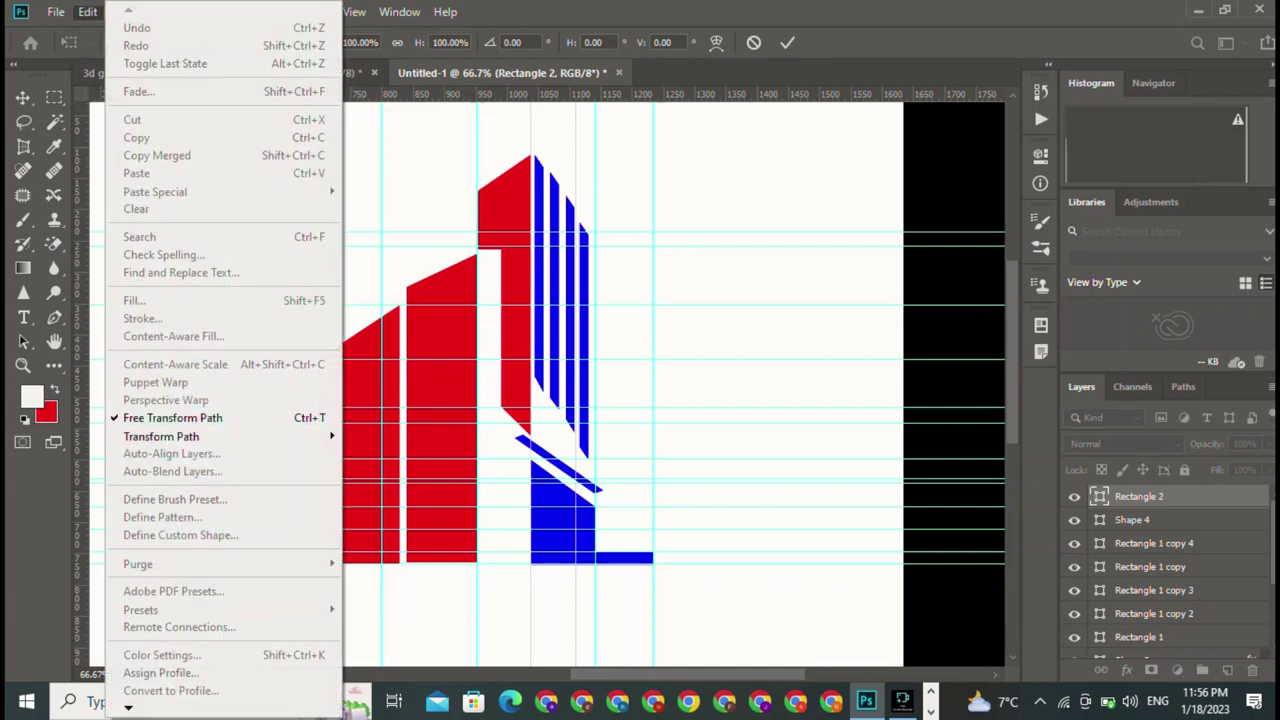
{"action": "key", "text": "Escape"}
Step: Copy the red square and place a pasted duplicate beside the first one
{"action": "key", "text": "Return"}
{"action": "key", "text": "alt+e"}
{"action": "key", "text": "c"}
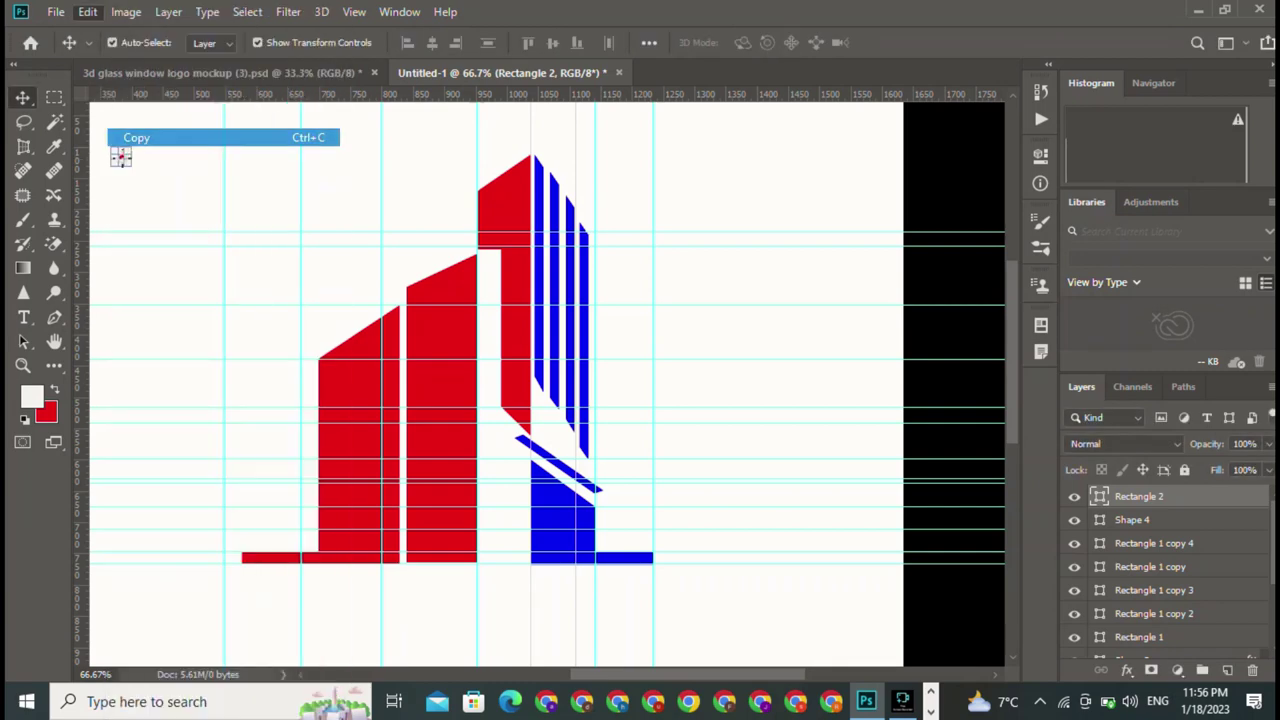
{"action": "left_click", "coordinate": [155, 250]}
{"action": "key", "text": "ctrl+v"}
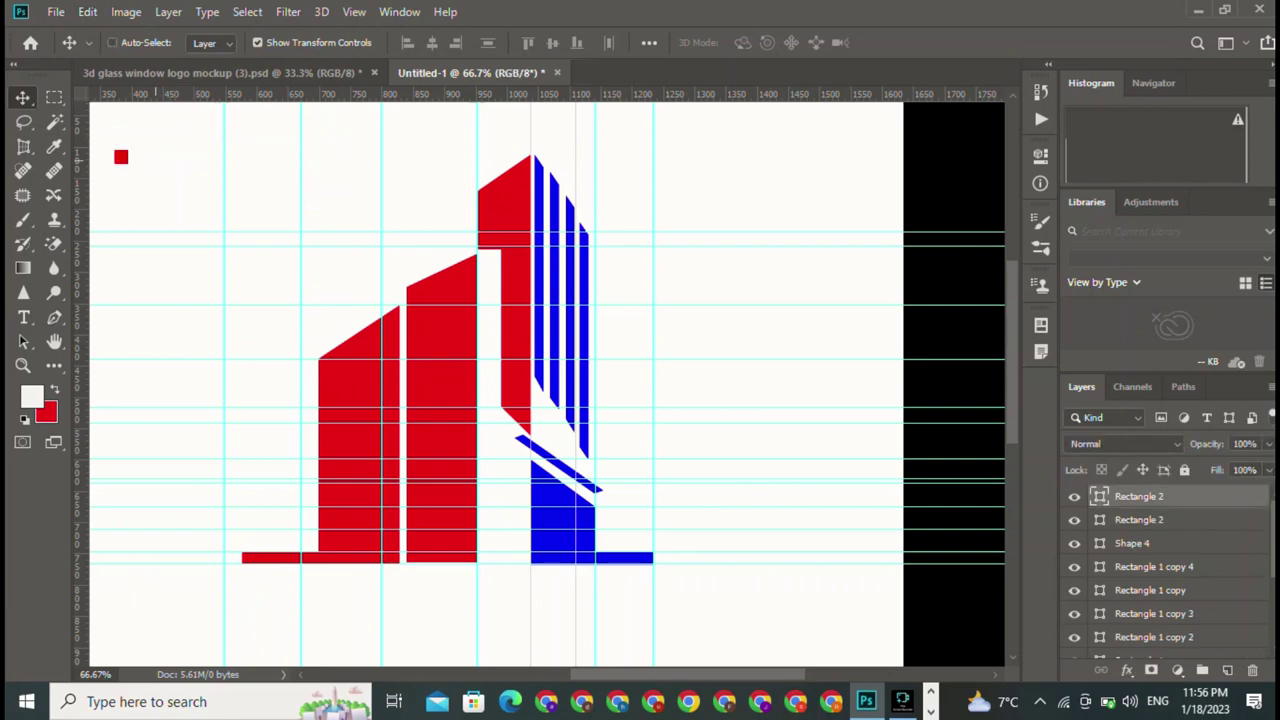
{"action": "left_click", "coordinate": [495, 385]}
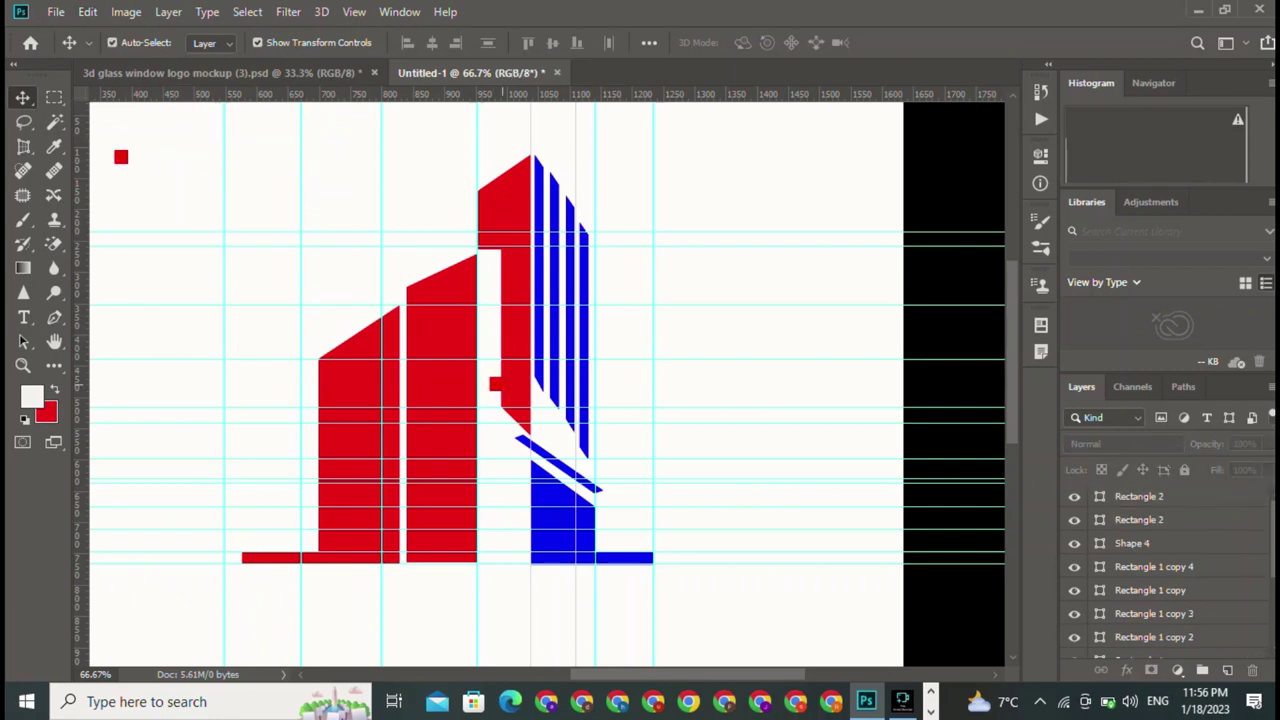
{"action": "left_click_drag", "start_coordinate": [494, 385], "coordinate": [130, 160]}
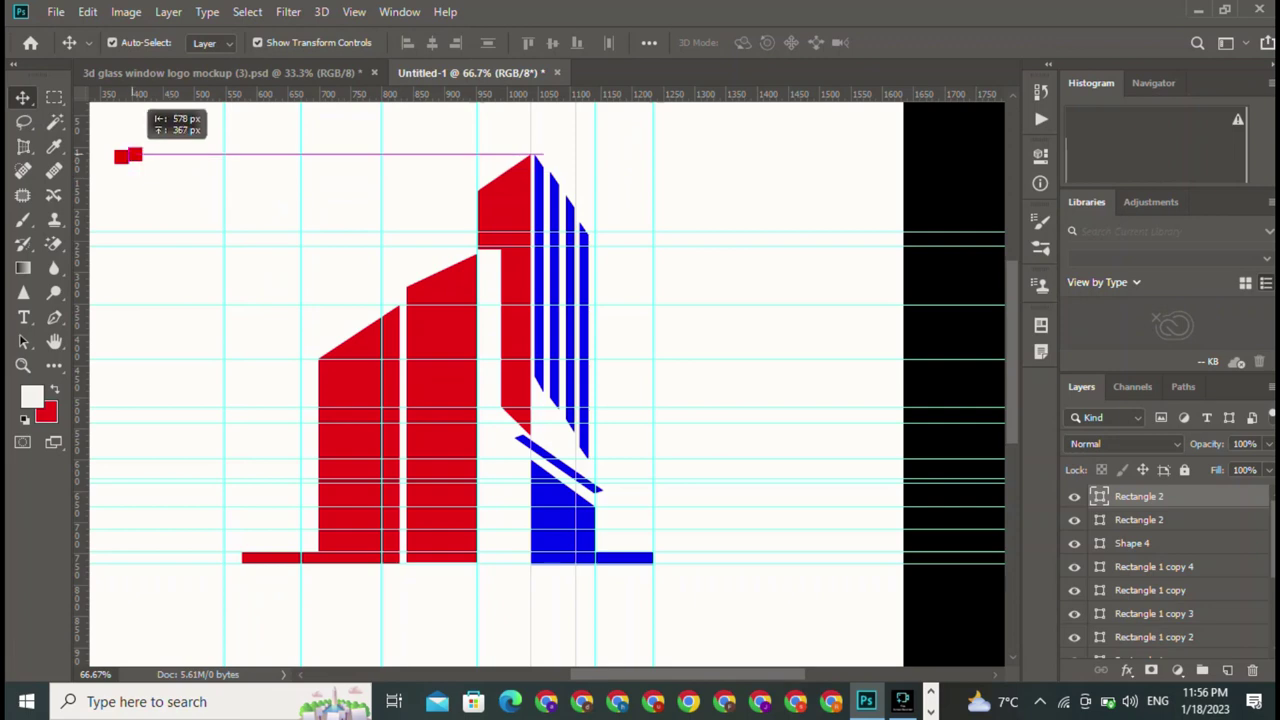
Step: Paste a third red square and position it below the first
{"action": "key", "text": "ctrl+v"}
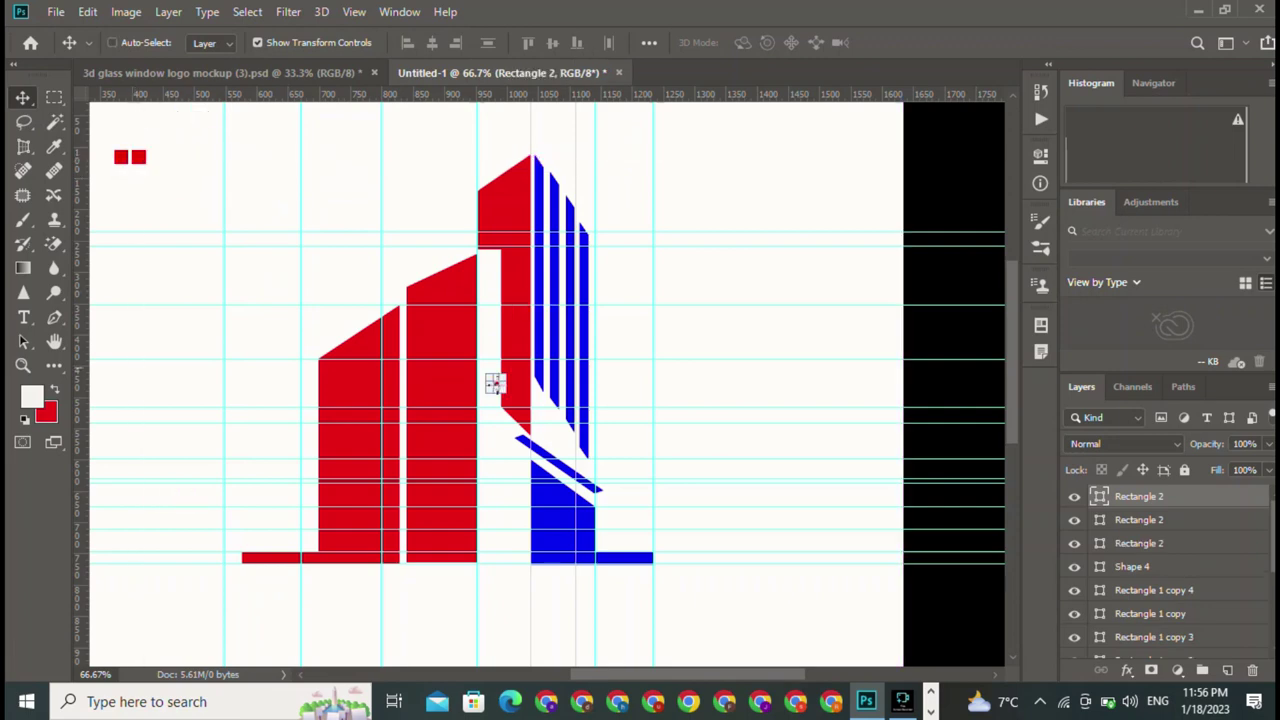
{"action": "left_click", "coordinate": [495, 385]}
{"action": "left_click_drag", "start_coordinate": [495, 385], "coordinate": [120, 177]}
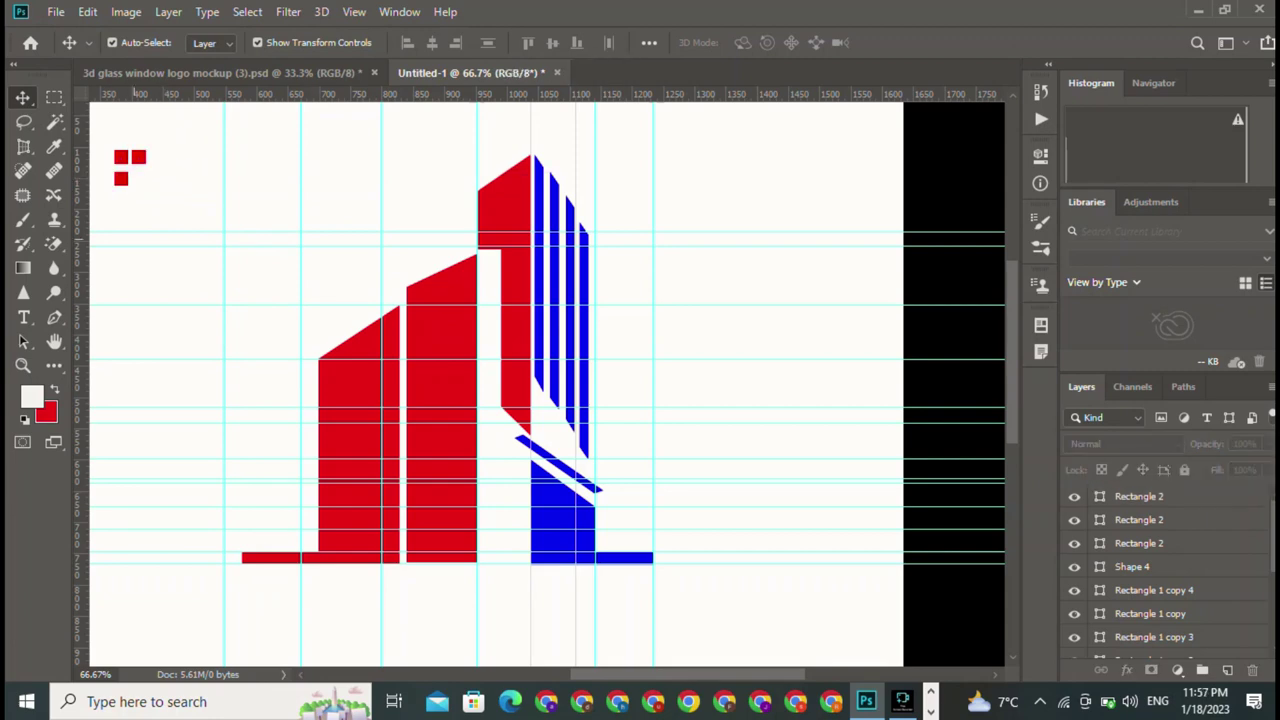
{"action": "left_click", "coordinate": [120, 178]}
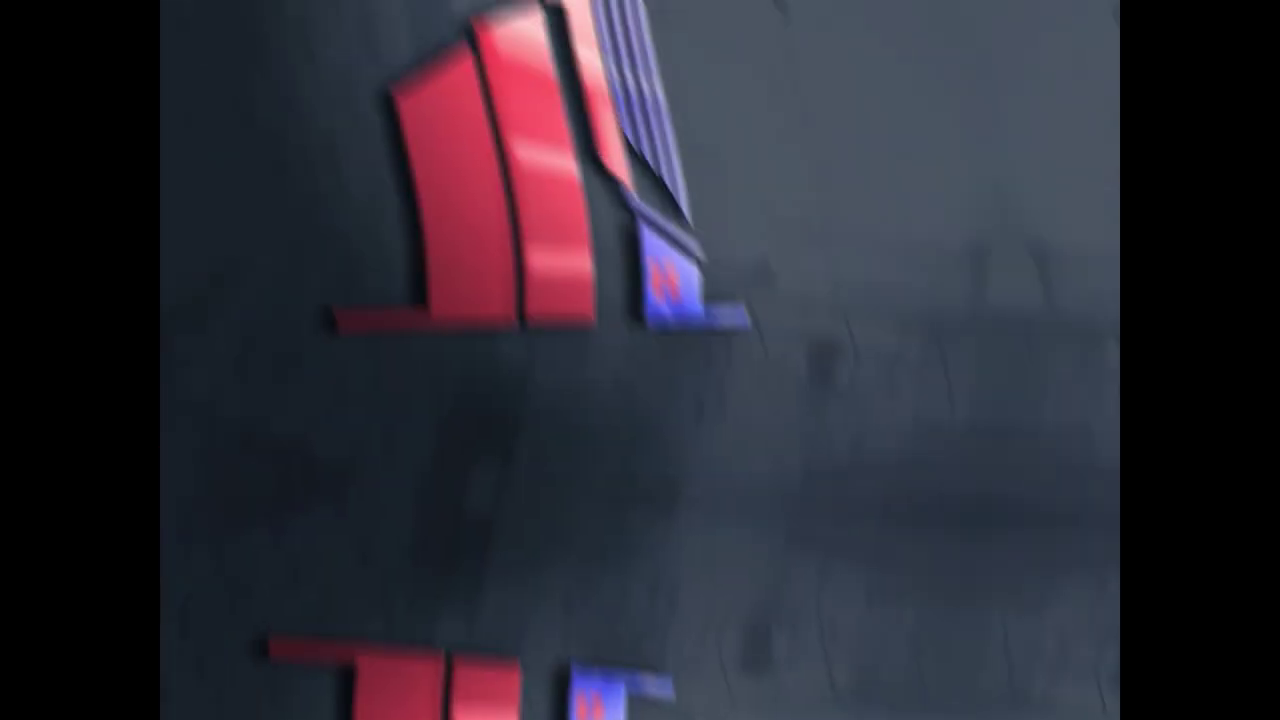